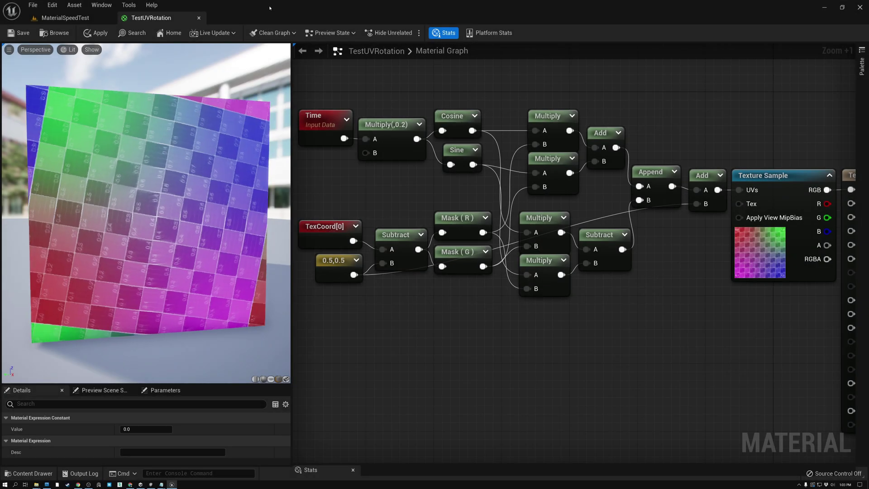
Examine the Cosine, Sine and surrounding math nodes of the finished UV rotation network in TestUVRotation
{"action": "left_click", "coordinate": [452, 117]}
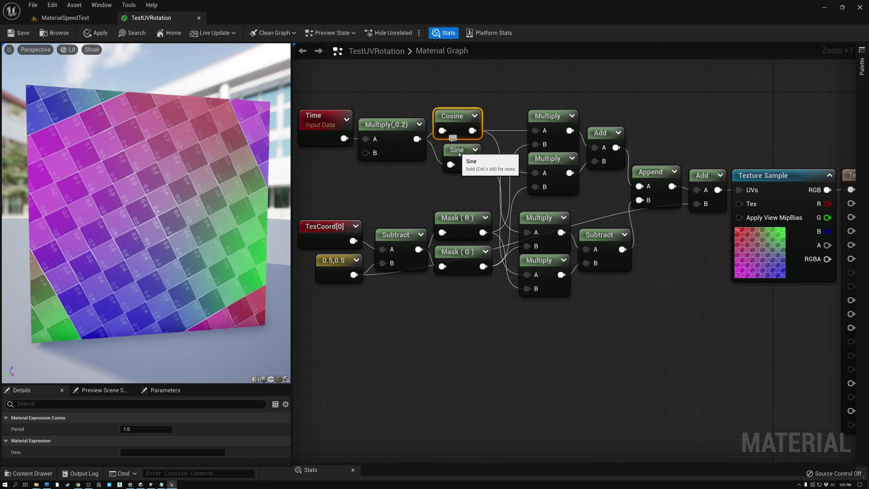
{"action": "left_click", "coordinate": [459, 151]}
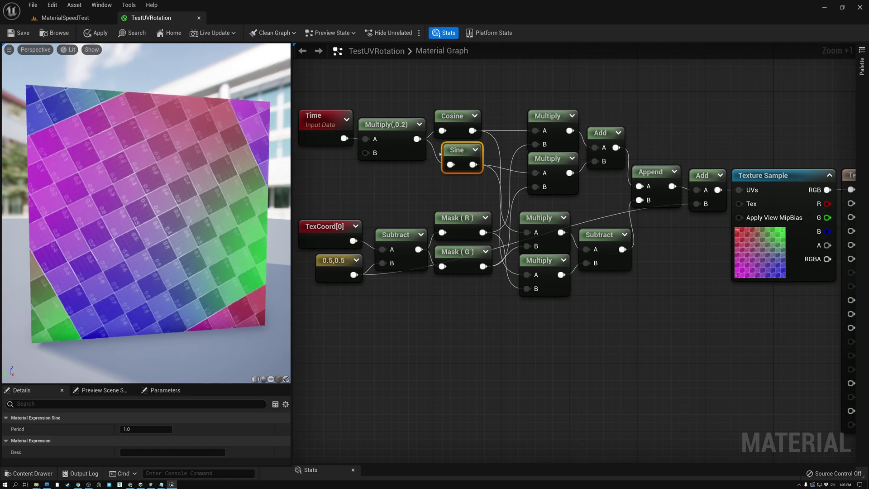
{"action": "left_click_drag", "start_coordinate": [350, 74], "coordinate": [676, 322]}
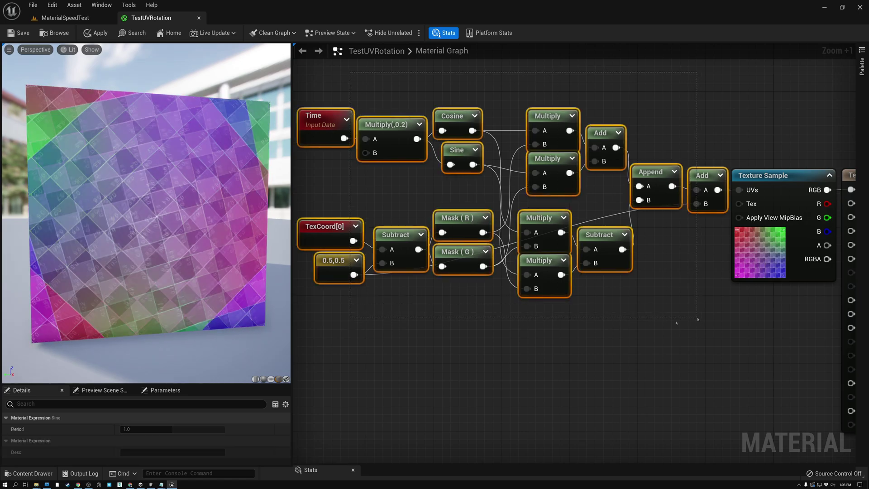
{"action": "left_click", "coordinate": [676, 323]}
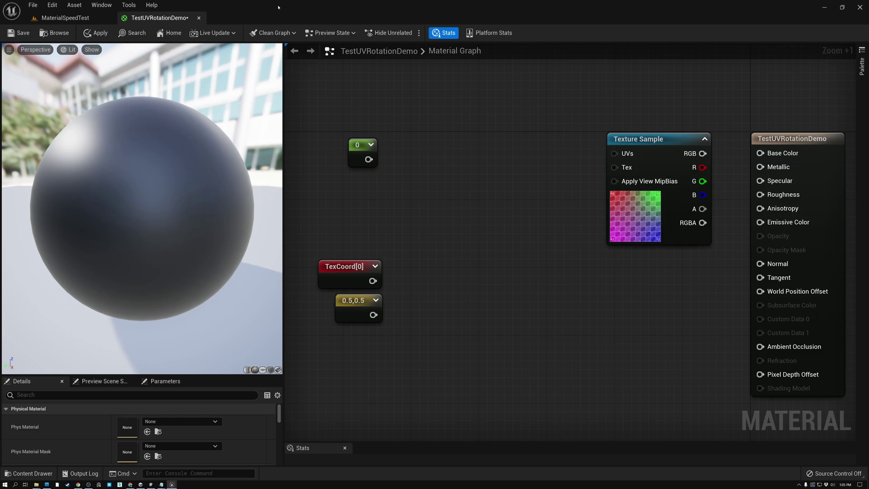
Review the starting TexCoord, 0.5,0.5 and 0 constant nodes in the TestUVRotationDemo graph, nudging the 0 constant slightly
{"action": "left_click", "coordinate": [349, 267]}
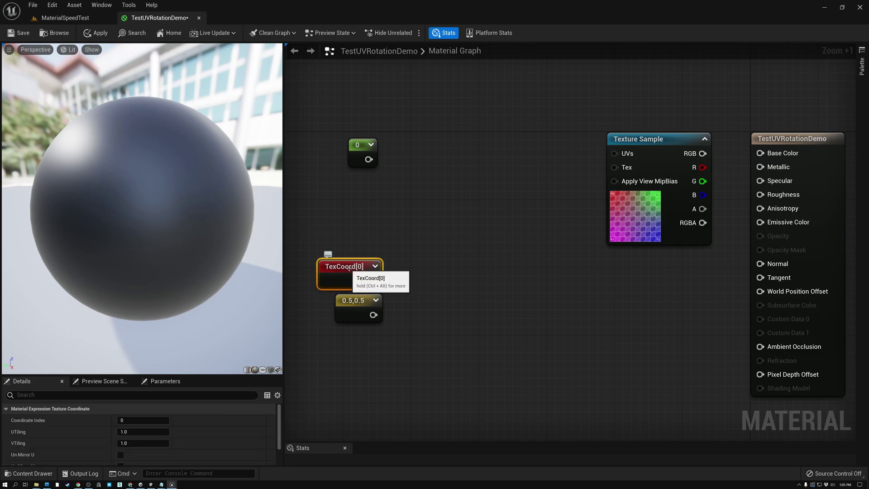
{"action": "left_click", "coordinate": [349, 308]}
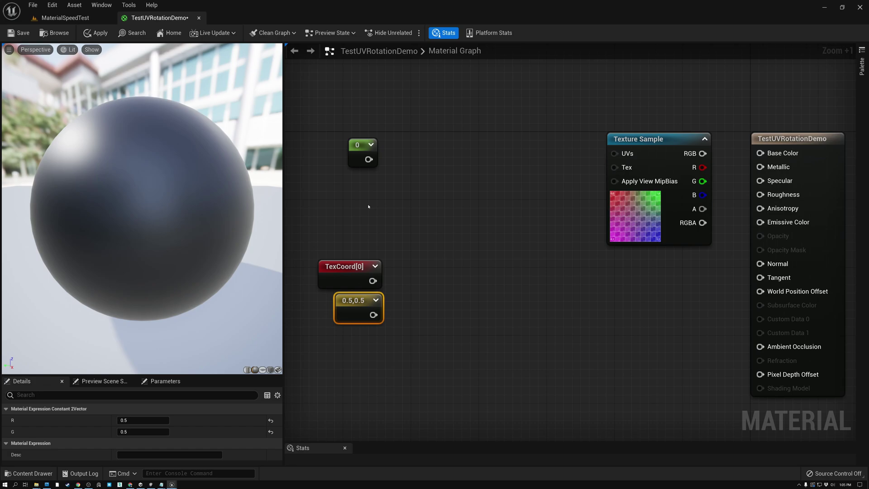
{"action": "left_click", "coordinate": [355, 148]}
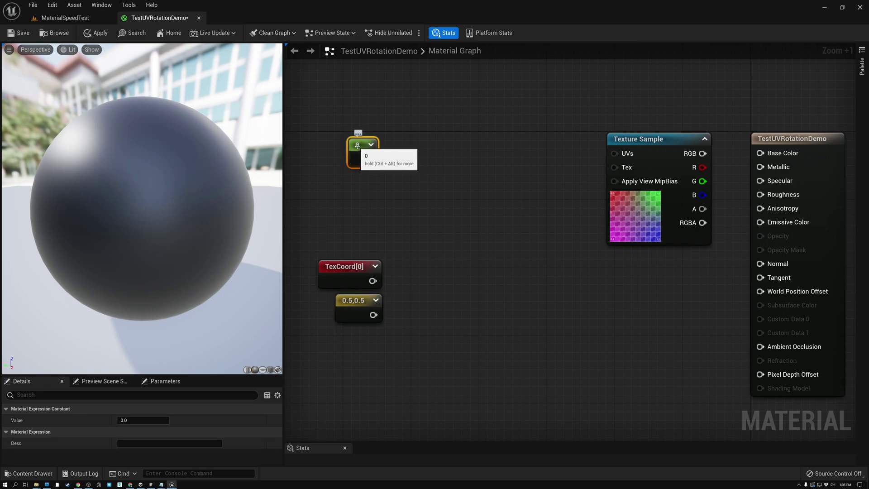
{"action": "left_click_drag", "start_coordinate": [353, 148], "coordinate": [359, 150]}
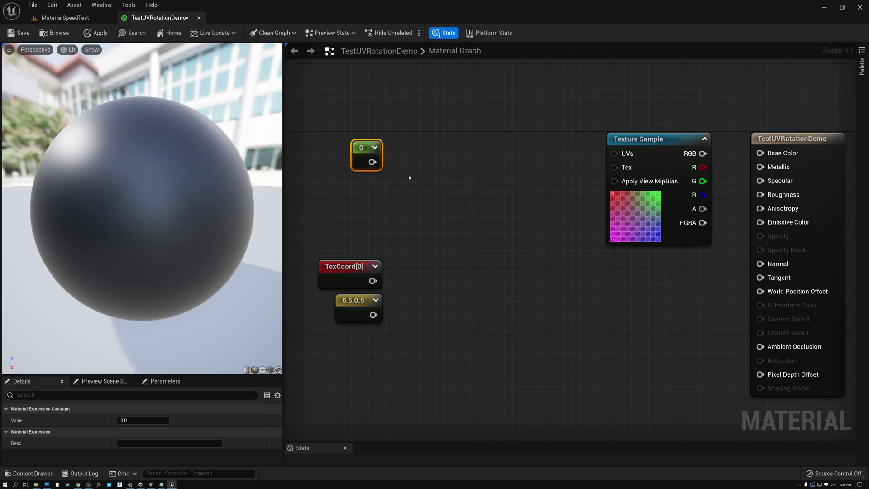
Add a Rotator node in the empty area between the input nodes and the Texture Sample
{"action": "right_click", "coordinate": [428, 186]}
{"action": "type", "text": "rot"}
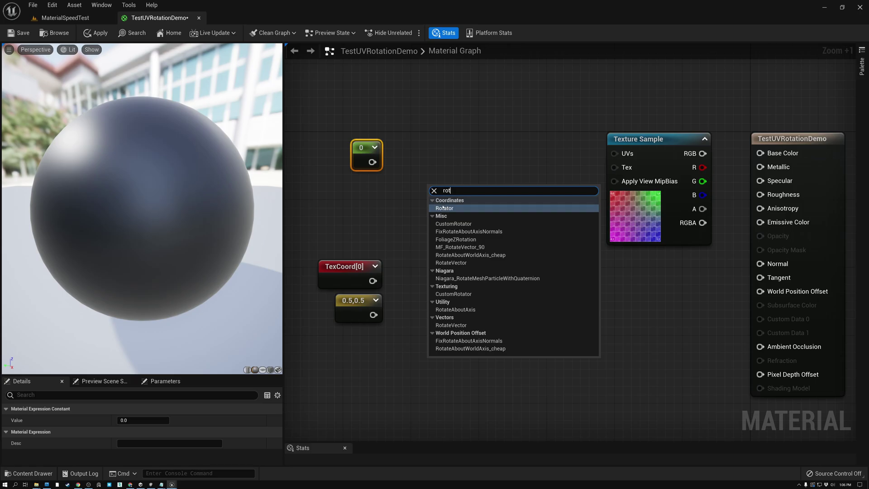
{"action": "left_click", "coordinate": [448, 208]}
{"action": "left_click_drag", "start_coordinate": [460, 225], "coordinate": [467, 241]}
{"action": "left_click", "coordinate": [446, 274]}
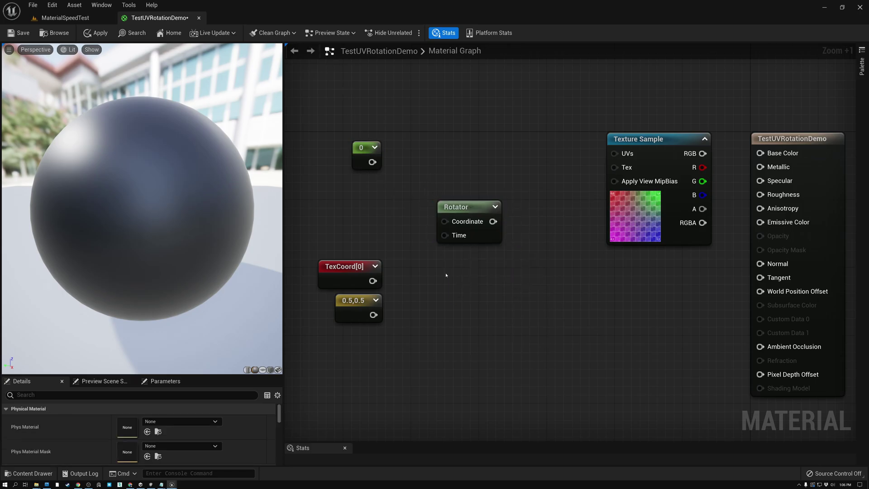
Add a CustomRotator node just below the Rotator node
{"action": "right_click", "coordinate": [446, 274]}
{"action": "type", "text": "rota"}
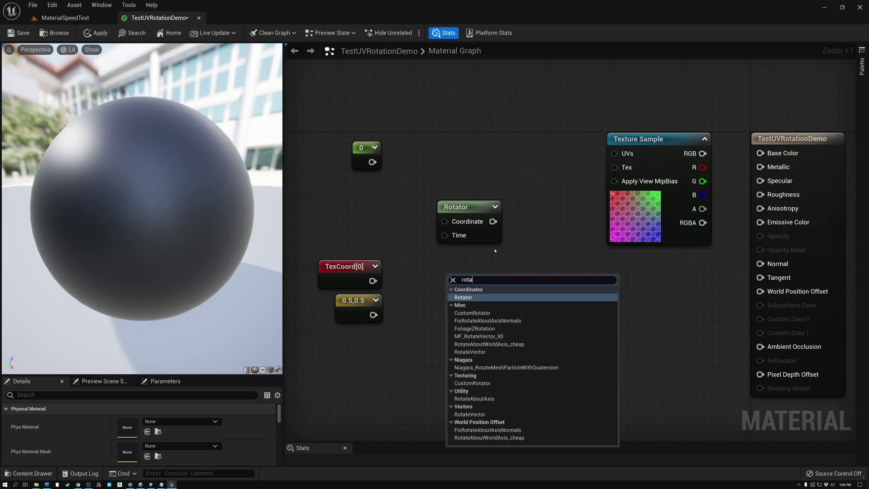
{"action": "left_click", "coordinate": [472, 313]}
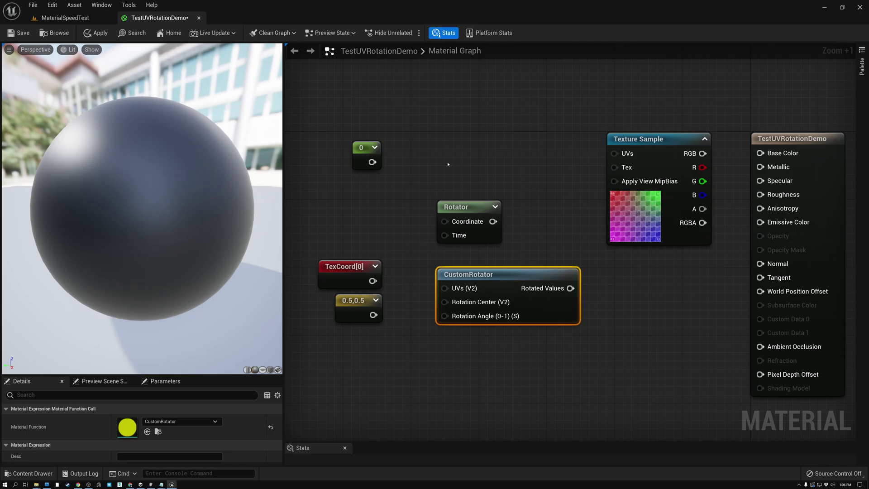
Move the Rotator and CustomRotator nodes out of the way, side by side below the working area of the graph
{"action": "left_click_drag", "start_coordinate": [448, 164], "coordinate": [487, 282]}
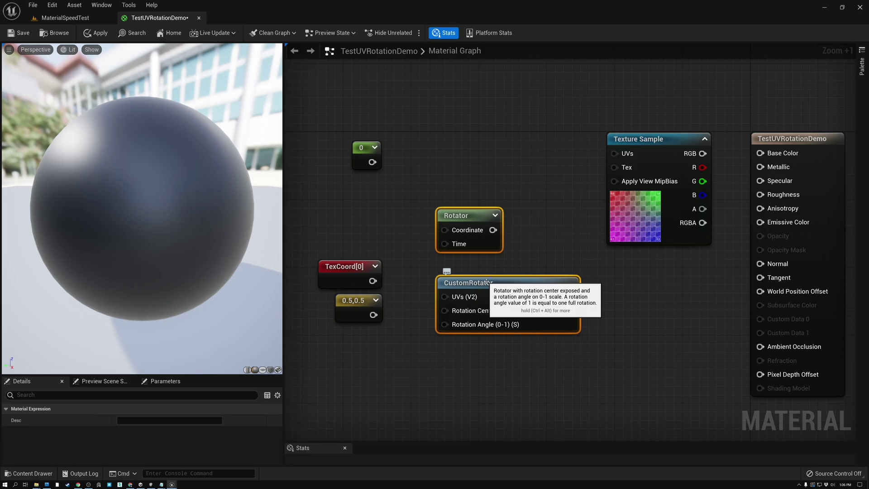
{"action": "key", "text": "ctrl+z"}
{"action": "key", "text": "ctrl+y"}
{"action": "left_click_drag", "start_coordinate": [483, 282], "coordinate": [527, 403]}
{"action": "left_click", "coordinate": [532, 344]}
{"action": "left_click_drag", "start_coordinate": [532, 344], "coordinate": [676, 413]}
{"action": "left_click", "coordinate": [521, 322]}
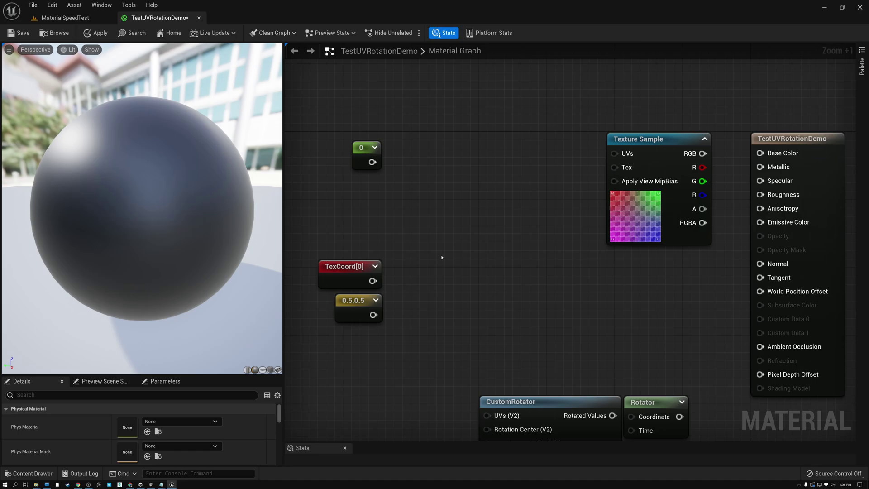
Add a Sine node beside the 0 constant and position it slightly lower
{"action": "right_click", "coordinate": [421, 150]}
{"action": "type", "text": "sine"}
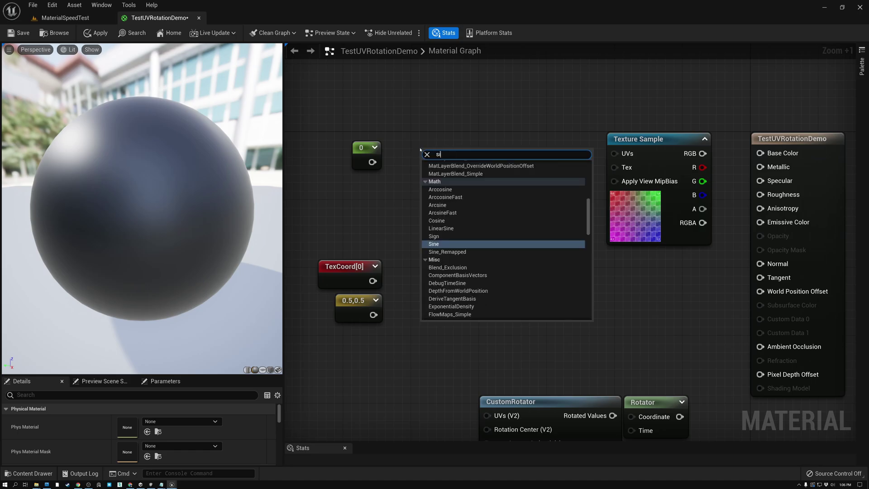
{"action": "left_click", "coordinate": [434, 234]}
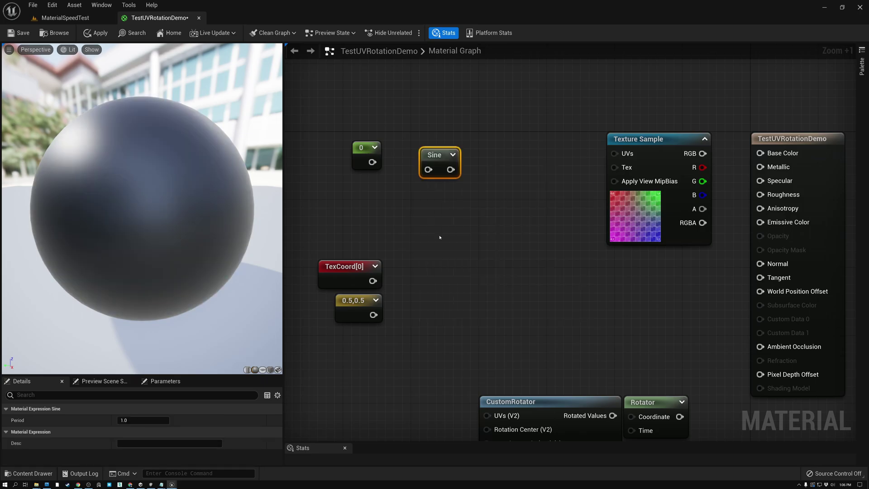
{"action": "left_click_drag", "start_coordinate": [434, 156], "coordinate": [434, 184]}
Add a Cosine node above Sine and feed the 0 constant into both nodes
{"action": "left_click", "coordinate": [437, 131]}
{"action": "right_click", "coordinate": [437, 131]}
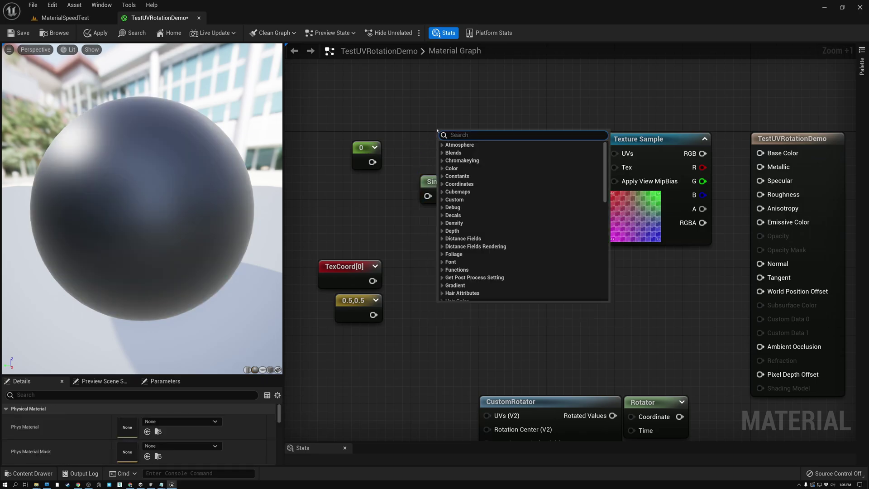
{"action": "type", "text": "con"}
{"action": "key", "text": "Return"}
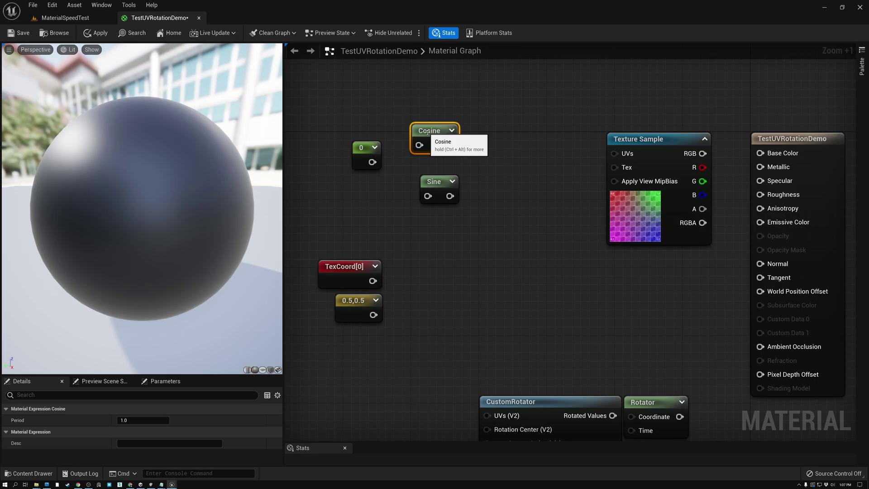
{"action": "left_click", "coordinate": [357, 158]}
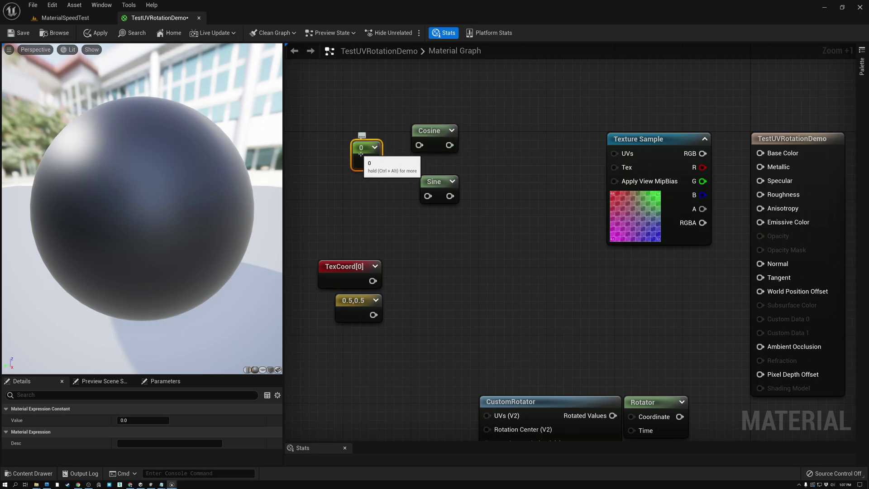
{"action": "left_click_drag", "start_coordinate": [372, 162], "coordinate": [424, 172]}
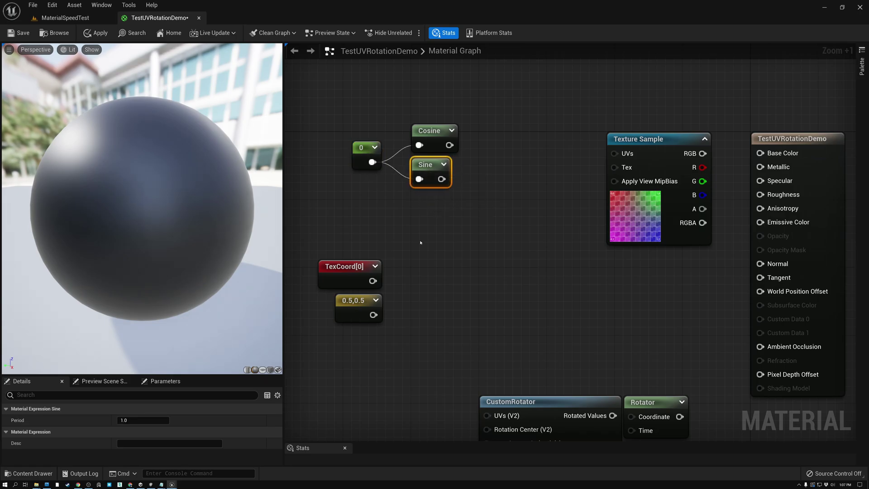
Add a Subtract node with the TexCoord output connected to its A input
{"action": "left_click", "coordinate": [346, 307]}
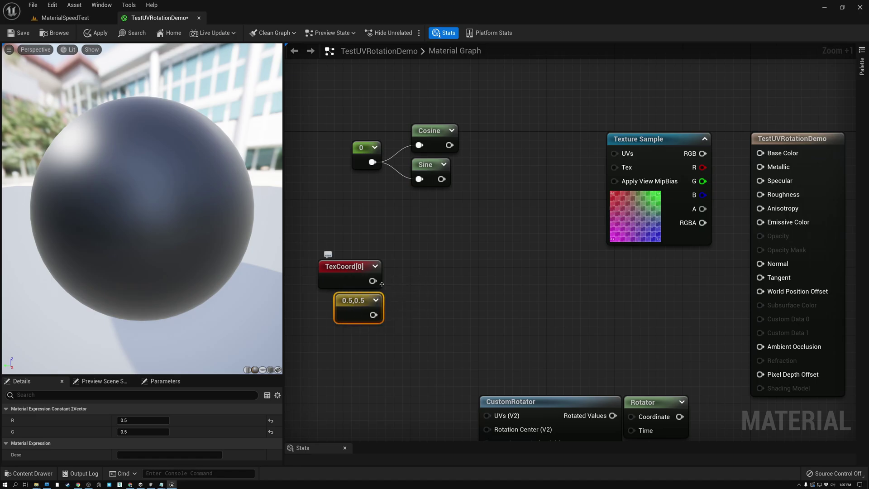
{"action": "left_click_drag", "start_coordinate": [372, 280], "coordinate": [411, 291]}
{"action": "type", "text": "sub"}
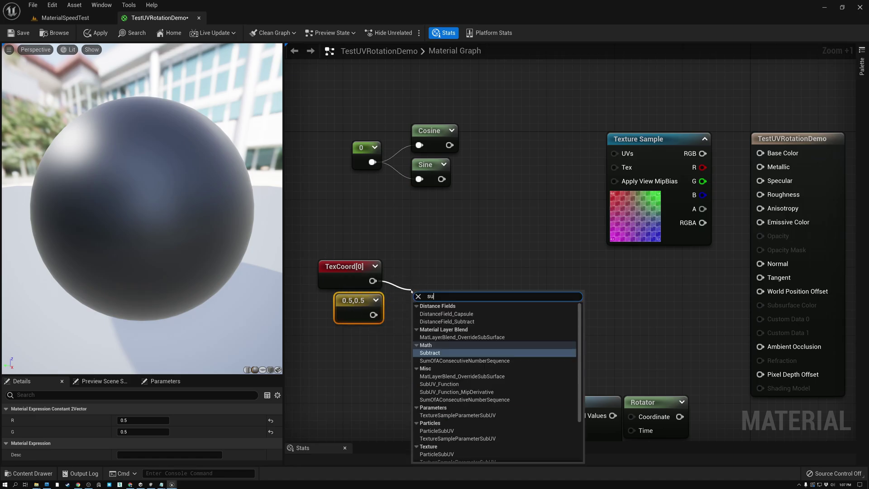
{"action": "left_click", "coordinate": [430, 346]}
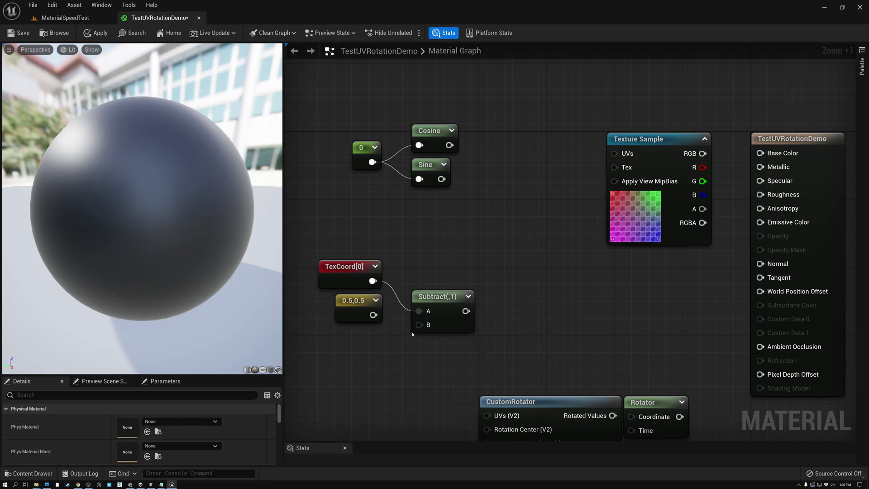
Connect the 0.5,0.5 constant to the Subtract node's B input and place Subtract close to its two inputs
{"action": "left_click", "coordinate": [353, 306]}
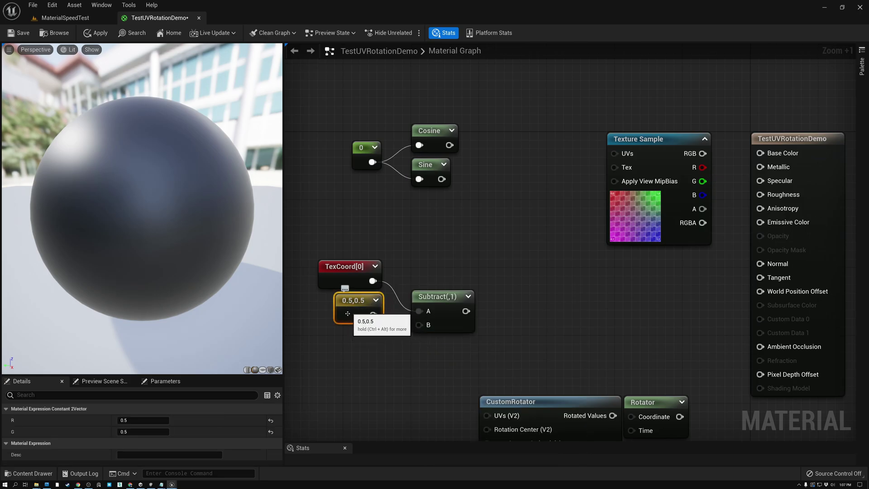
{"action": "left_click", "coordinate": [131, 420]}
{"action": "left_click", "coordinate": [131, 431]}
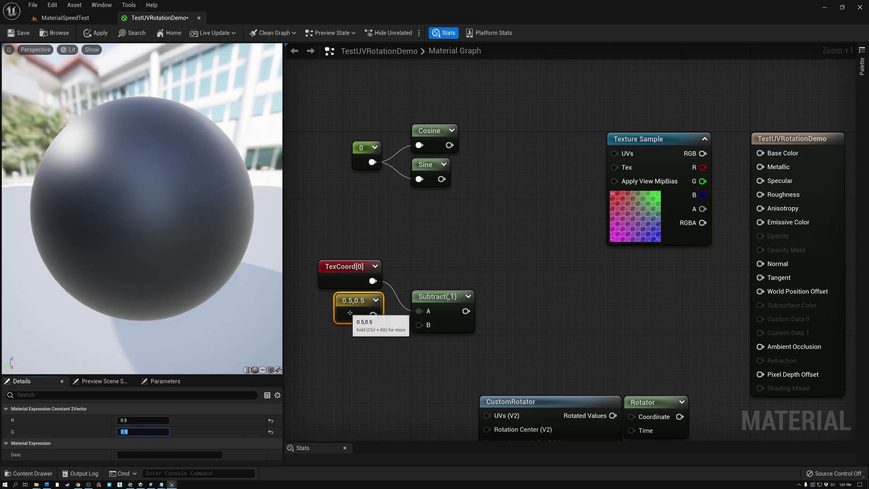
{"action": "left_click_drag", "start_coordinate": [372, 314], "coordinate": [416, 281]}
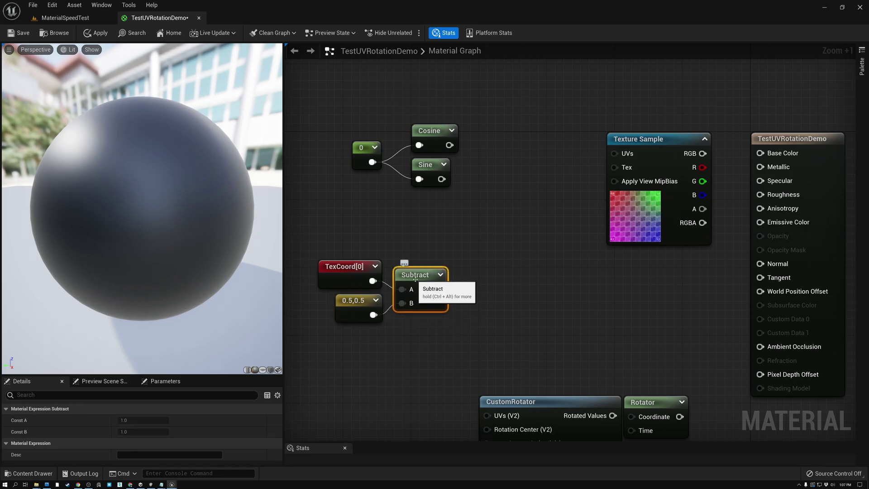
Add a Component Mask node fed by the Subtract output and keep only its R channel enabled
{"action": "left_click_drag", "start_coordinate": [438, 290], "coordinate": [461, 272]}
{"action": "type", "text": "compl"}
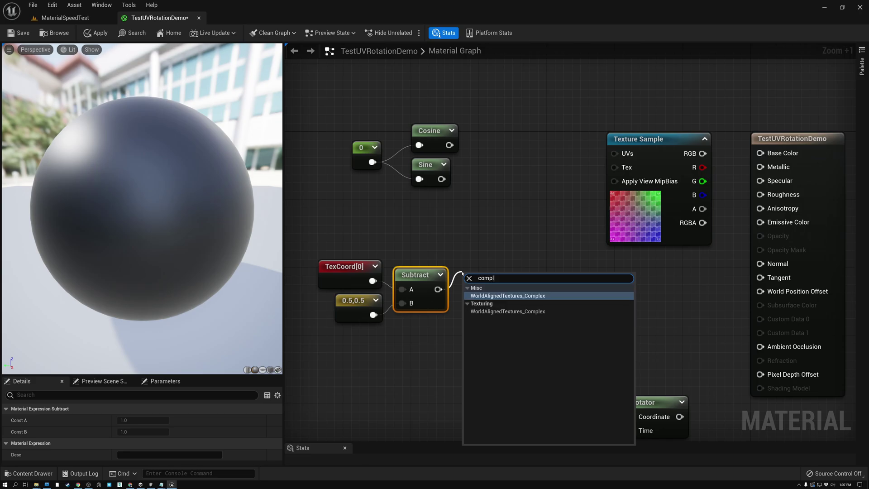
{"action": "key", "text": "BackSpace"}
{"action": "left_click", "coordinate": [489, 297]}
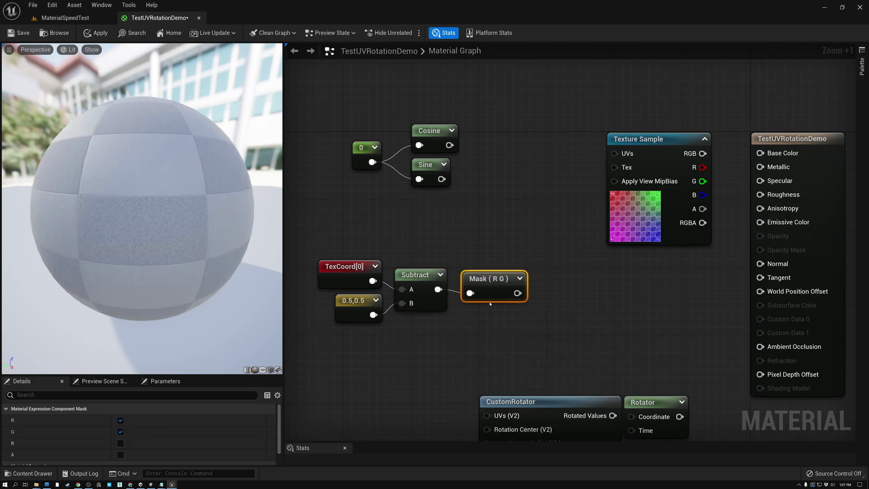
{"action": "left_click", "coordinate": [120, 431]}
Duplicate the R mask below itself, feed the copy from Subtract and set it to output only the G channel
{"action": "key", "text": "ctrl+w"}
{"action": "left_click_drag", "start_coordinate": [480, 273], "coordinate": [462, 314]}
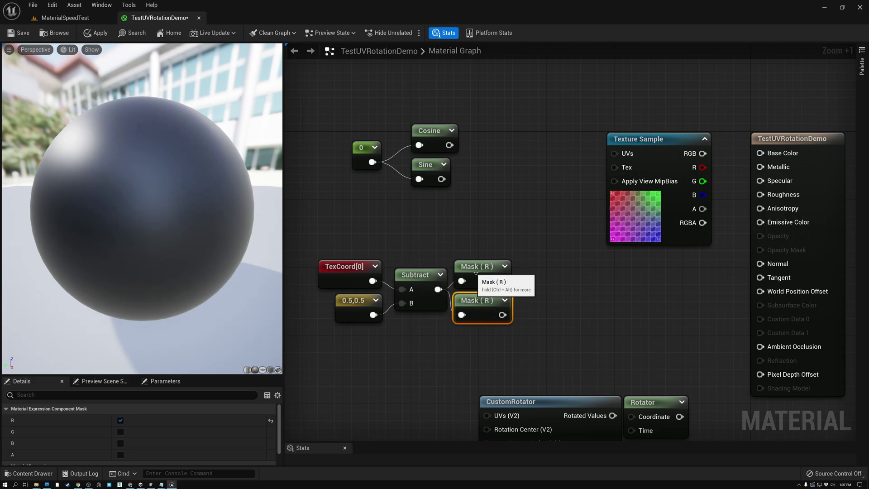
{"action": "left_click", "coordinate": [120, 432]}
{"action": "left_click", "coordinate": [120, 421]}
{"action": "left_click", "coordinate": [483, 267]}
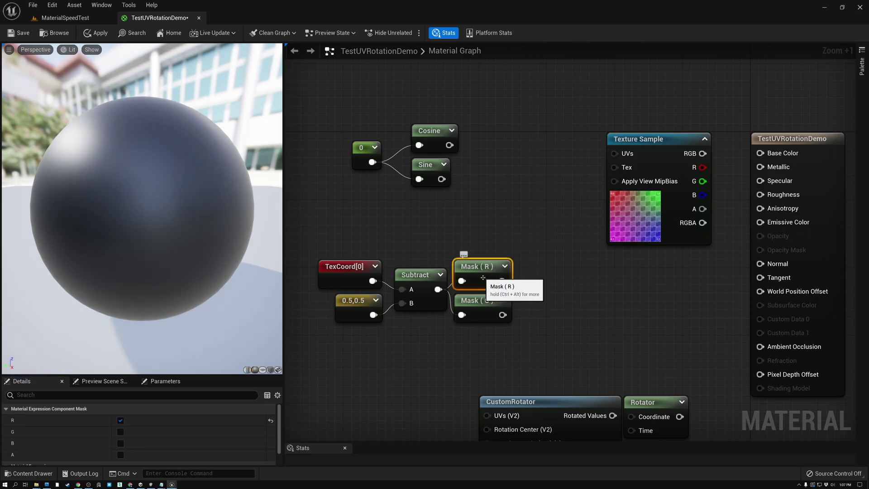
{"action": "left_click", "coordinate": [478, 302]}
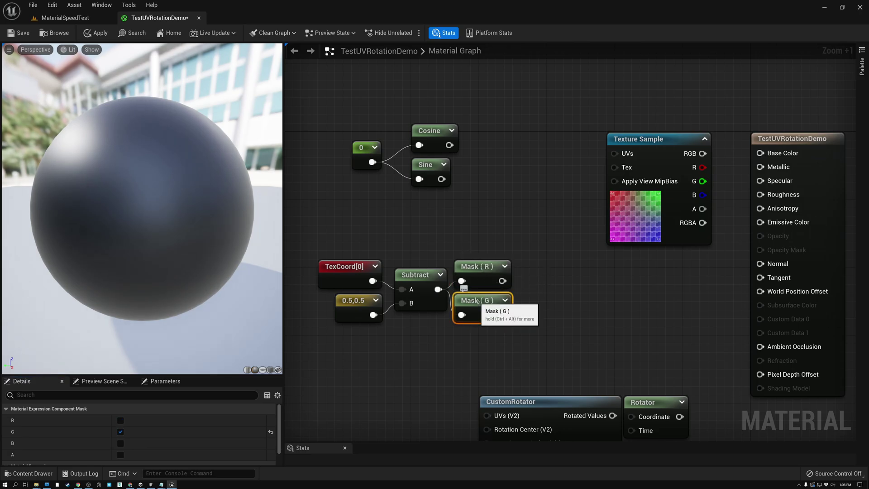
Add a Multiply node combining Cosine (A) with the R mask (B), and duplicate that Multiply node directly below
{"action": "left_click_drag", "start_coordinate": [449, 145], "coordinate": [507, 145]}
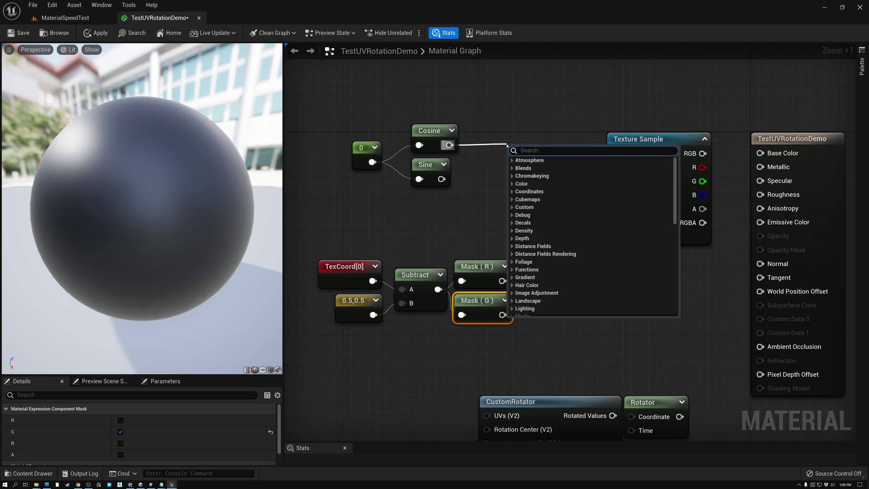
{"action": "type", "text": "mul"}
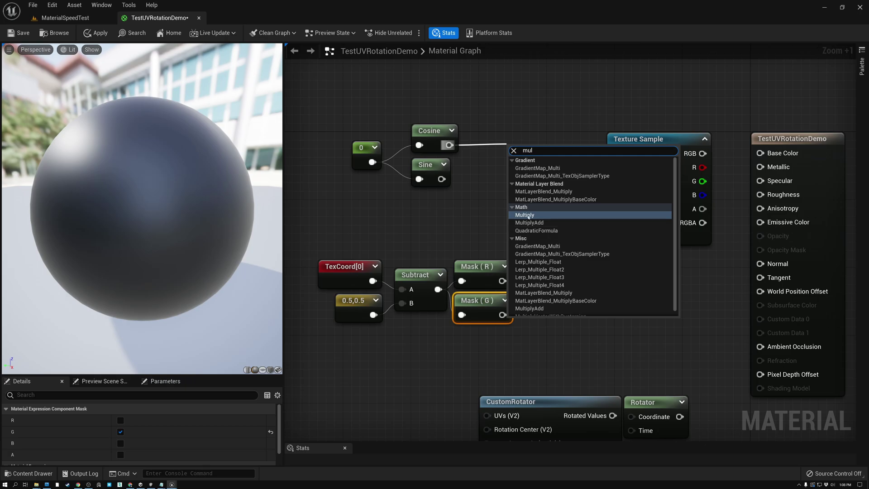
{"action": "left_click", "coordinate": [528, 215]}
{"action": "left_click_drag", "start_coordinate": [503, 281], "coordinate": [525, 130]}
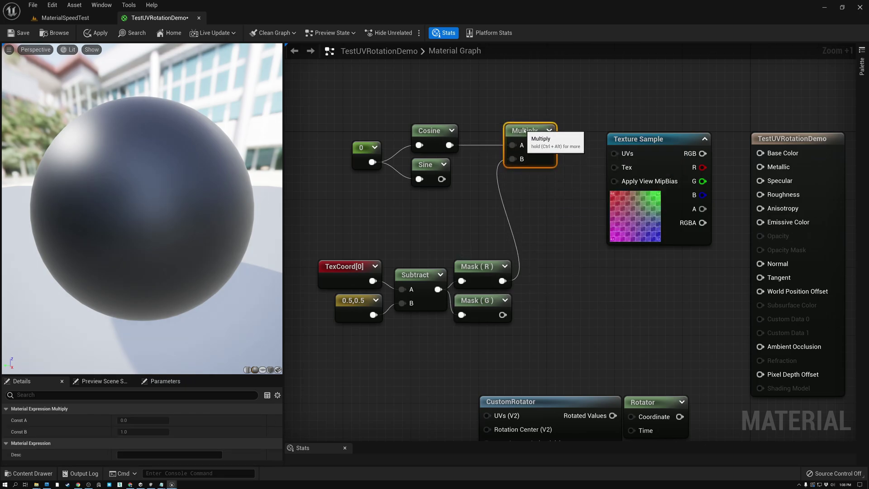
{"action": "key", "text": "ctrl+w"}
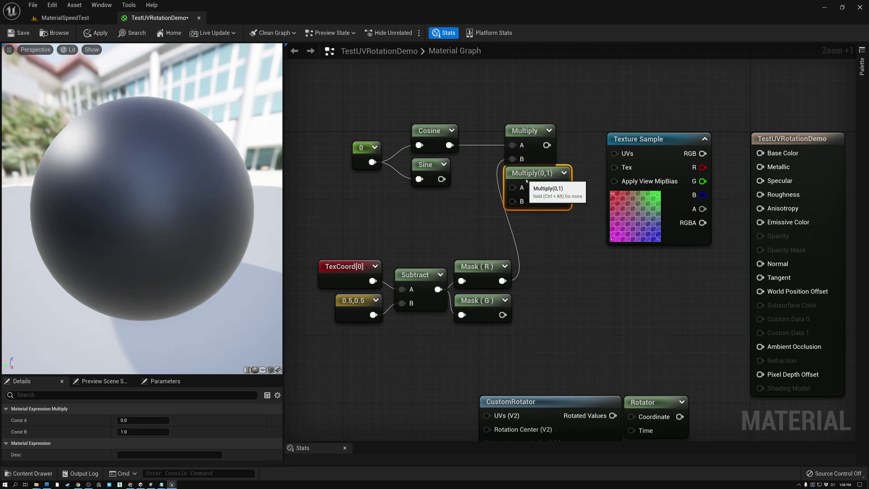
Connect Sine to the lower Multiply node's A input and the G mask to its B input
{"action": "left_click_drag", "start_coordinate": [441, 179], "coordinate": [515, 197]}
{"action": "left_click_drag", "start_coordinate": [503, 315], "coordinate": [515, 209]}
{"action": "left_click_drag", "start_coordinate": [506, 99], "coordinate": [525, 177]}
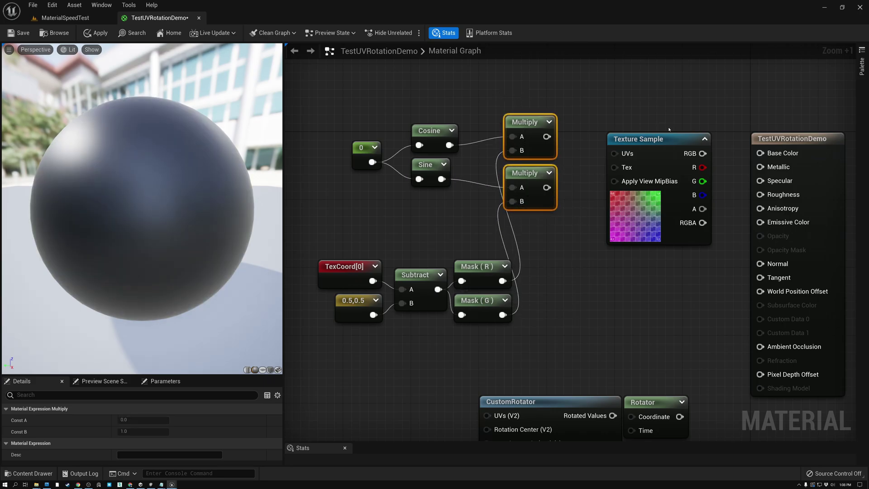
Make room by shifting Texture Sample and the material output right, and the TexCoord, 0.5,0.5, Subtract and mask nodes left
{"action": "left_click_drag", "start_coordinate": [643, 142], "coordinate": [765, 149]}
{"action": "left_click_drag", "start_coordinate": [684, 138], "coordinate": [761, 138]}
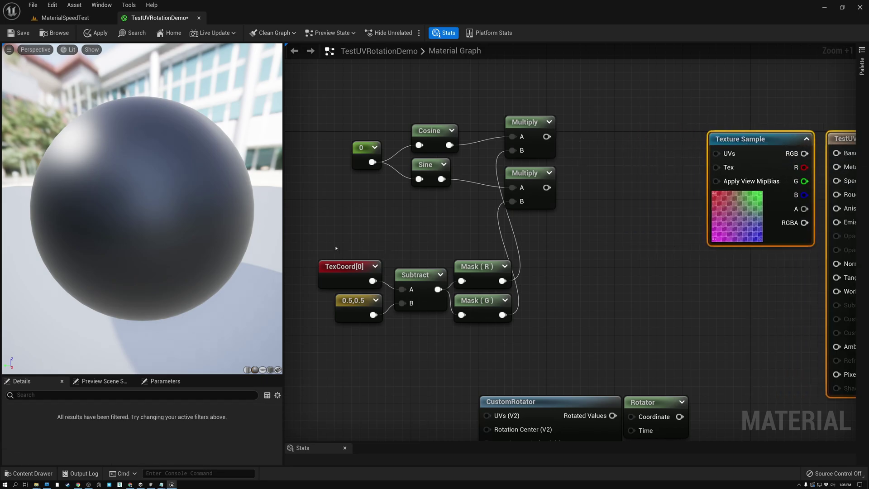
{"action": "left_click_drag", "start_coordinate": [336, 248], "coordinate": [472, 336]}
{"action": "left_click_drag", "start_coordinate": [476, 267], "coordinate": [443, 268]}
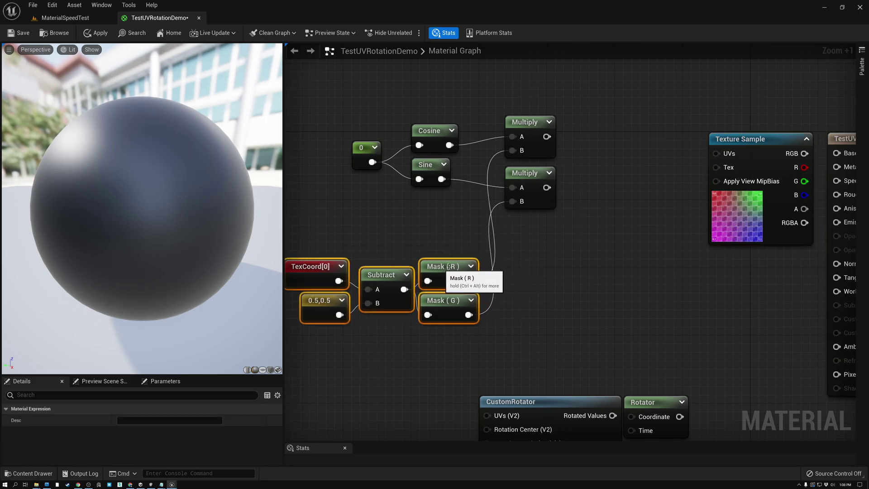
{"action": "left_click", "coordinate": [544, 229]}
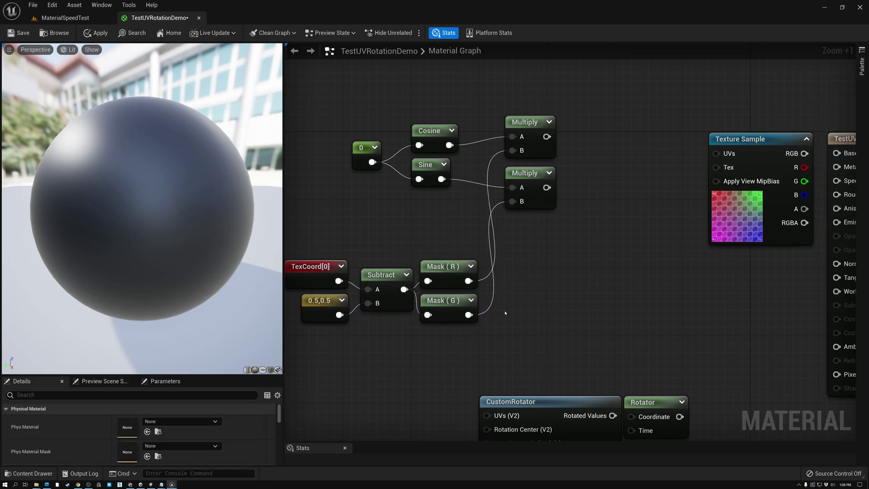
Create an Add node that takes the upper Multiply output as A and the lower Multiply output as B
{"action": "left_click_drag", "start_coordinate": [547, 137], "coordinate": [594, 151]}
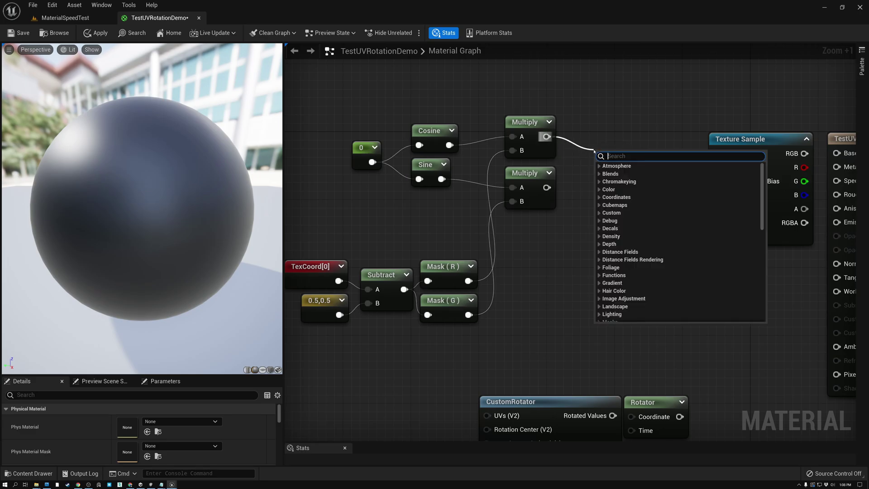
{"action": "type", "text": "add"}
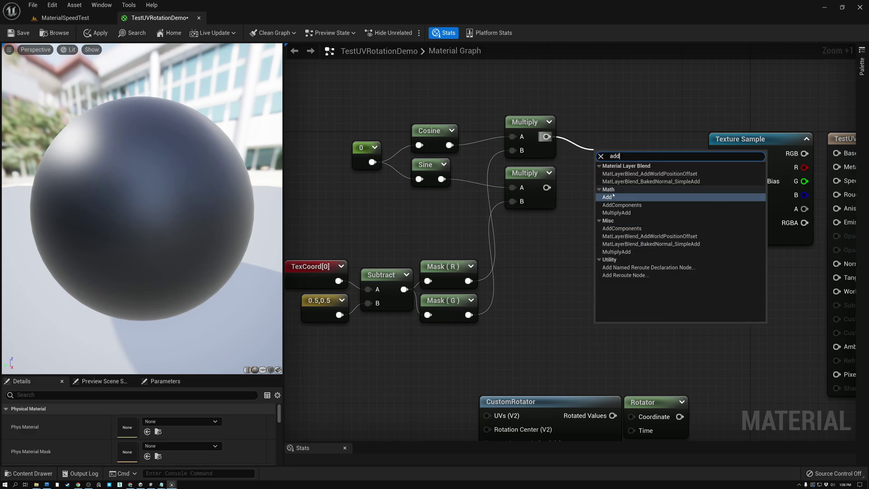
{"action": "left_click", "coordinate": [608, 197]}
{"action": "left_click", "coordinate": [525, 120]}
{"action": "left_click_drag", "start_coordinate": [547, 187], "coordinate": [608, 189]}
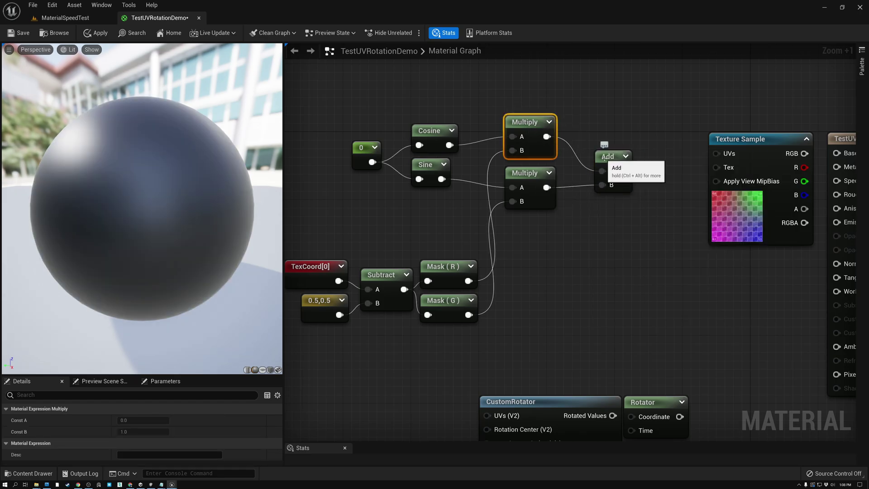
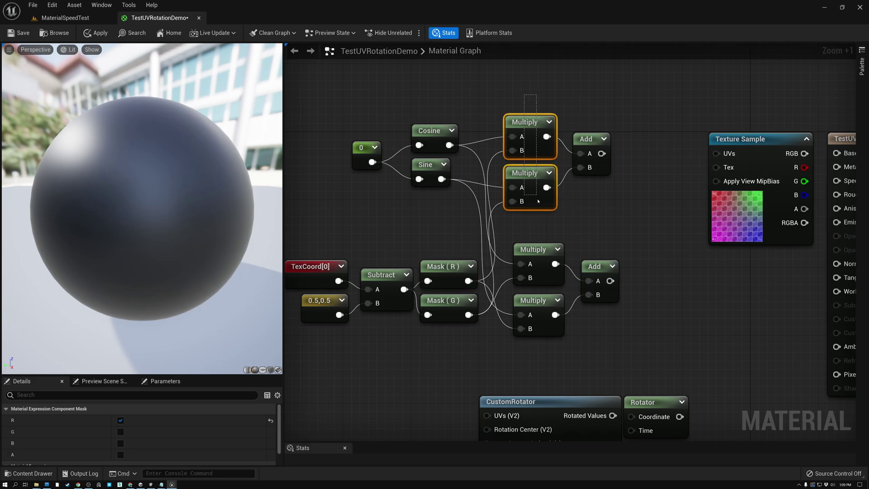
Replace the lower Add node with a Subtract node fed by the third Multiply (A) and the bottom Multiply (B)
{"action": "left_click", "coordinate": [429, 131]}
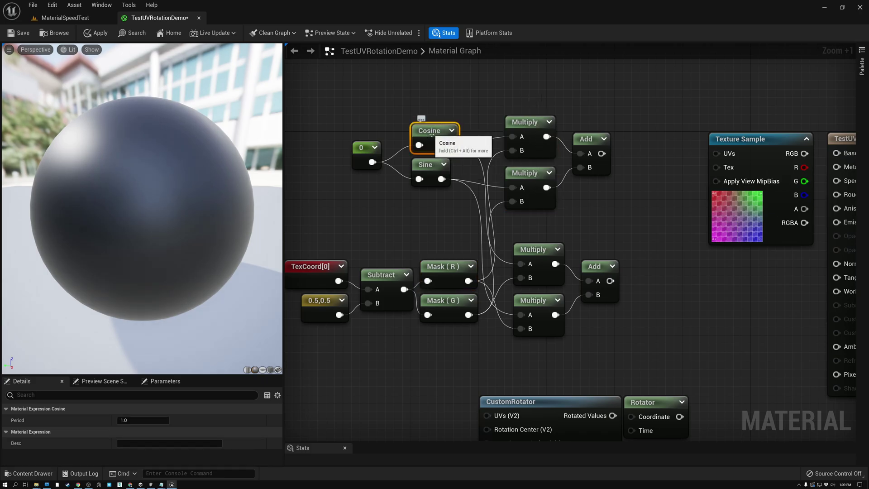
{"action": "left_click", "coordinate": [429, 166]}
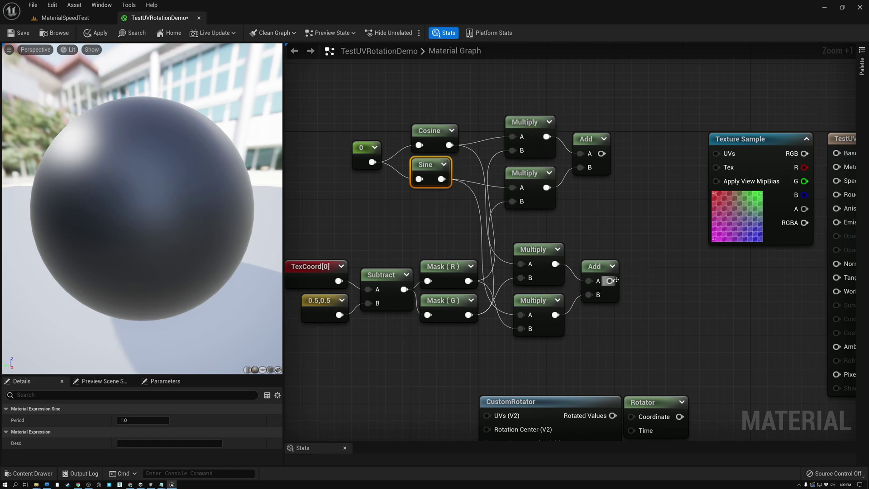
{"action": "left_click", "coordinate": [596, 267]}
{"action": "key", "text": "Delete"}
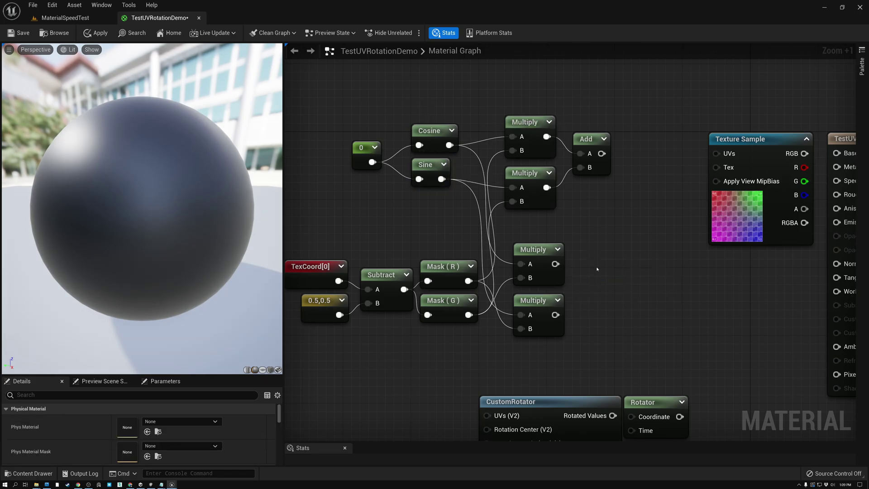
{"action": "left_click_drag", "start_coordinate": [556, 264], "coordinate": [584, 283]}
{"action": "type", "text": "sub"}
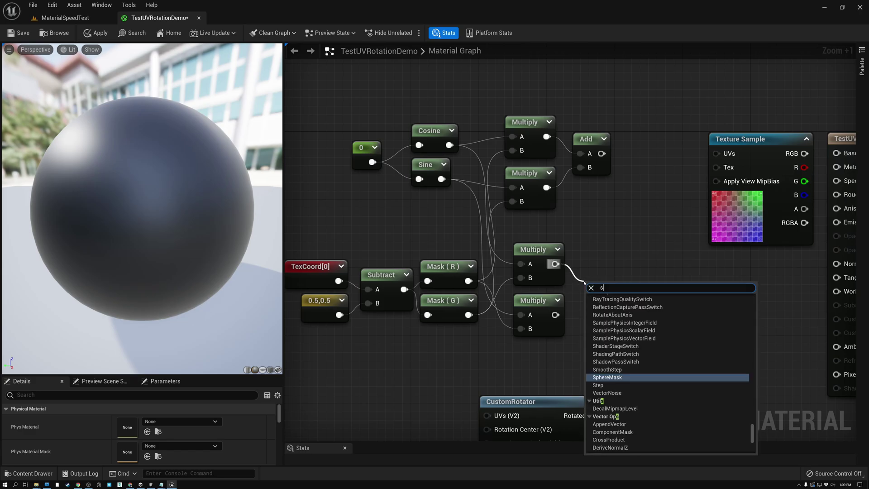
{"action": "left_click", "coordinate": [604, 336]}
{"action": "left_click_drag", "start_coordinate": [556, 315], "coordinate": [602, 275]}
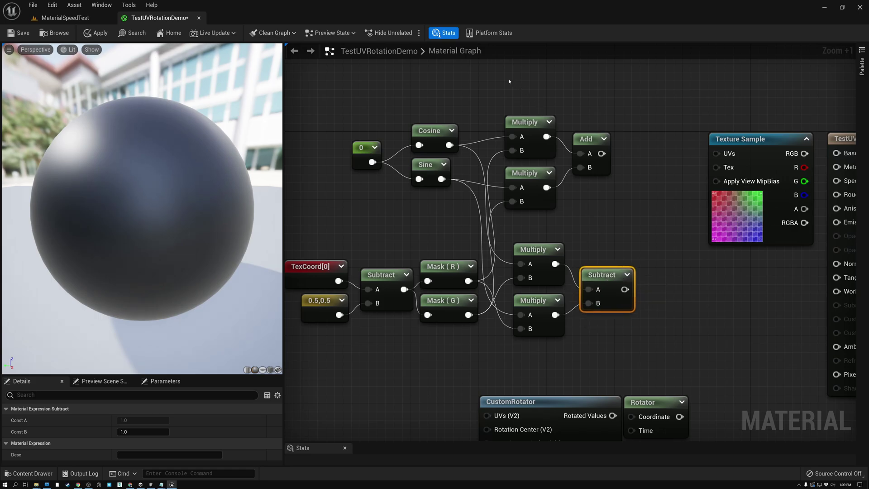
Create an AppendVector node combining the Add output (A) with the output of the Subtract after the lower Multiply pair (B)
{"action": "left_click_drag", "start_coordinate": [510, 85], "coordinate": [576, 199]}
{"action": "left_click_drag", "start_coordinate": [538, 233], "coordinate": [617, 357]}
{"action": "left_click", "coordinate": [605, 243]}
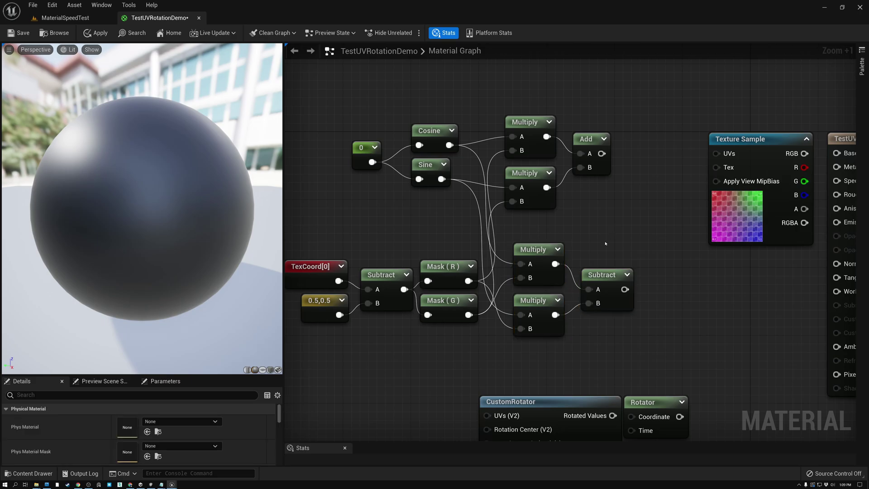
{"action": "left_click_drag", "start_coordinate": [600, 153], "coordinate": [642, 192]}
{"action": "type", "text": "app"}
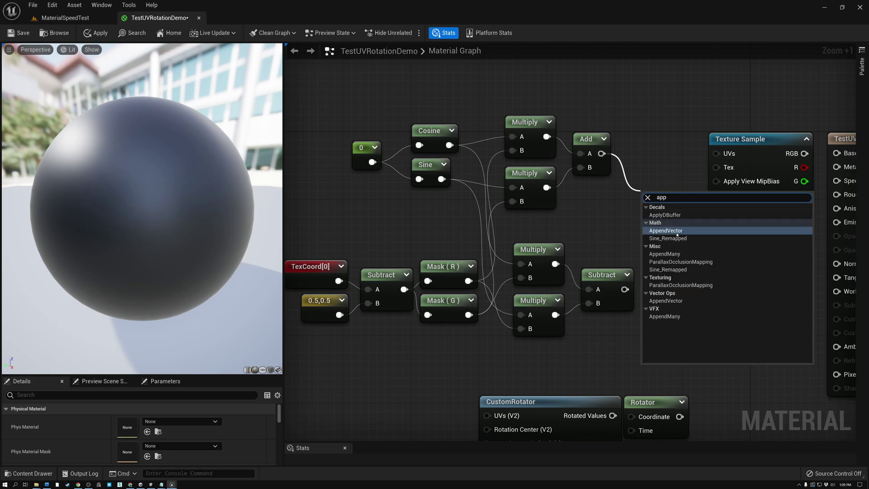
{"action": "left_click", "coordinate": [678, 232]}
{"action": "left_click_drag", "start_coordinate": [625, 289], "coordinate": [632, 215]}
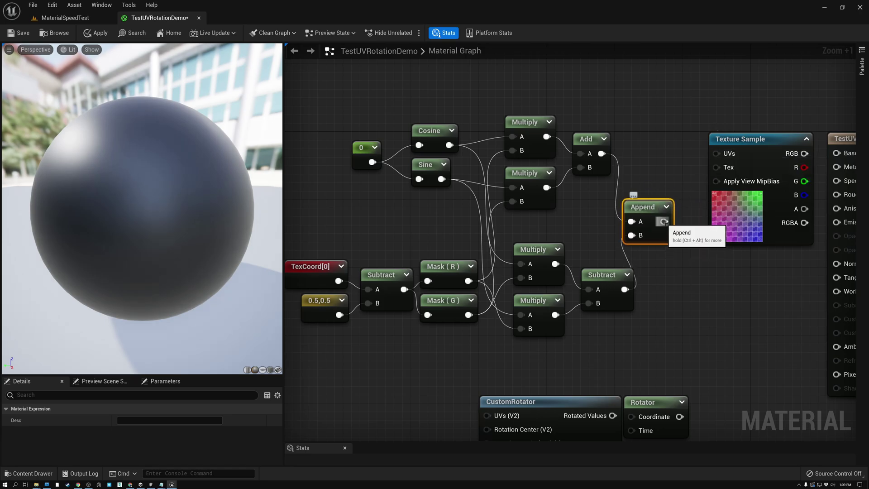
Create an Add node with the Append output as A and the 0.5,0.5 constant as B, placed right of Subtract
{"action": "left_click", "coordinate": [319, 300]}
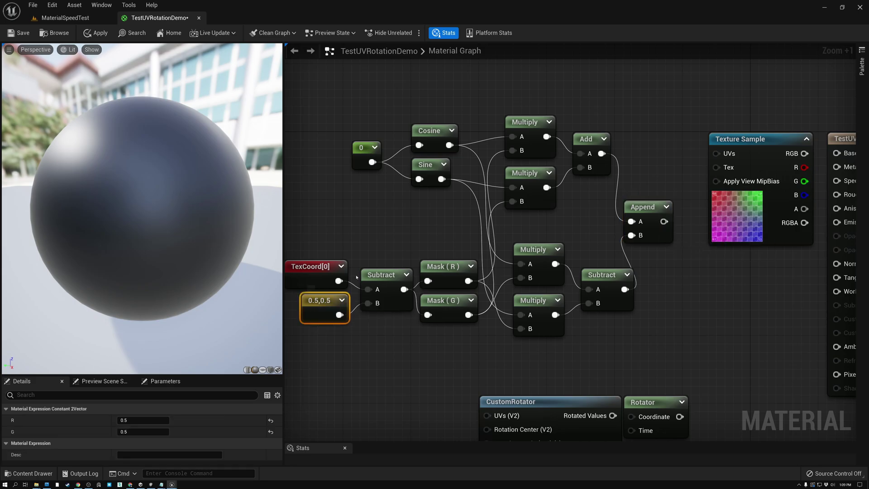
{"action": "left_click", "coordinate": [384, 275]}
{"action": "left_click", "coordinate": [317, 299]}
{"action": "left_click_drag", "start_coordinate": [664, 221], "coordinate": [704, 292]}
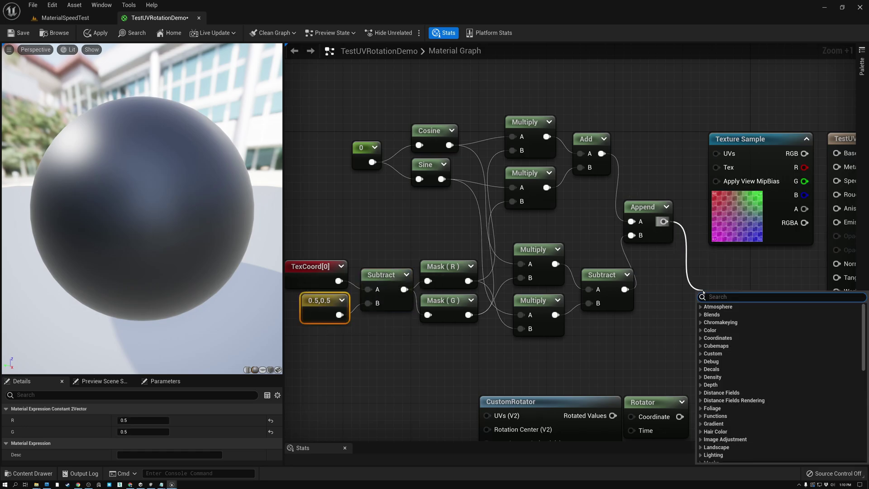
{"action": "type", "text": "add"}
{"action": "left_click", "coordinate": [711, 337]}
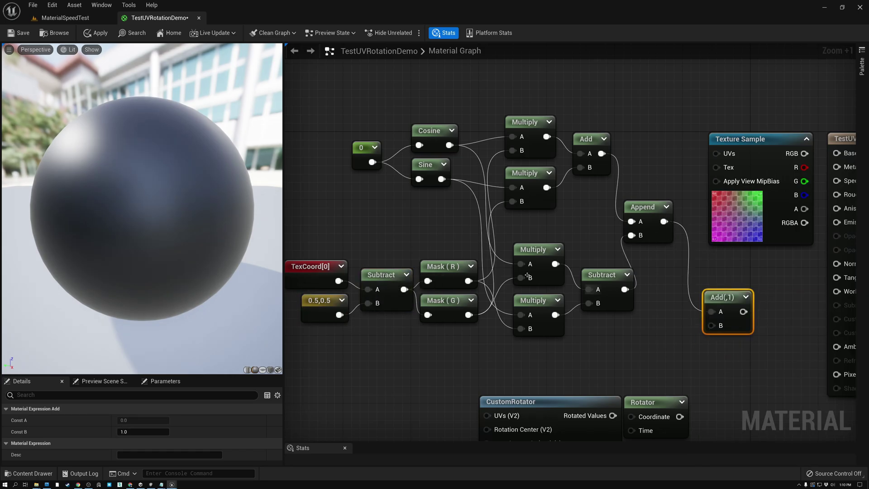
{"action": "left_click_drag", "start_coordinate": [339, 315], "coordinate": [695, 281]}
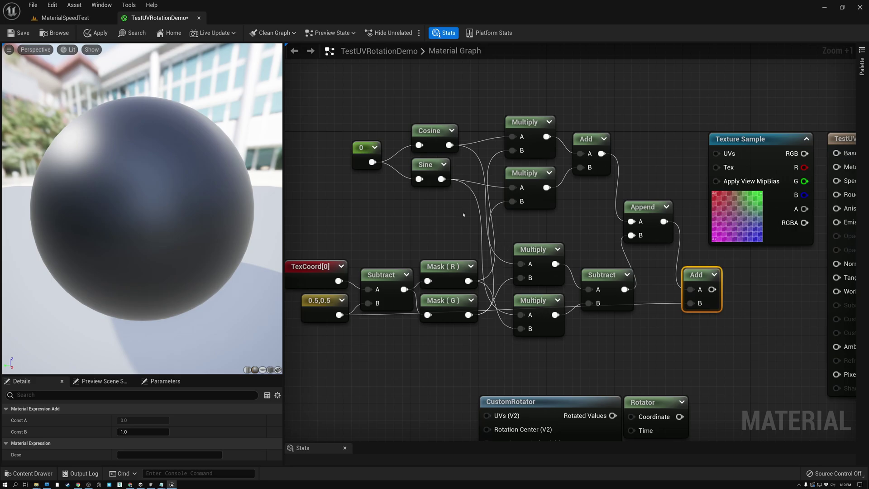
{"action": "left_click_drag", "start_coordinate": [330, 93], "coordinate": [617, 359]}
{"action": "left_click", "coordinate": [755, 315]}
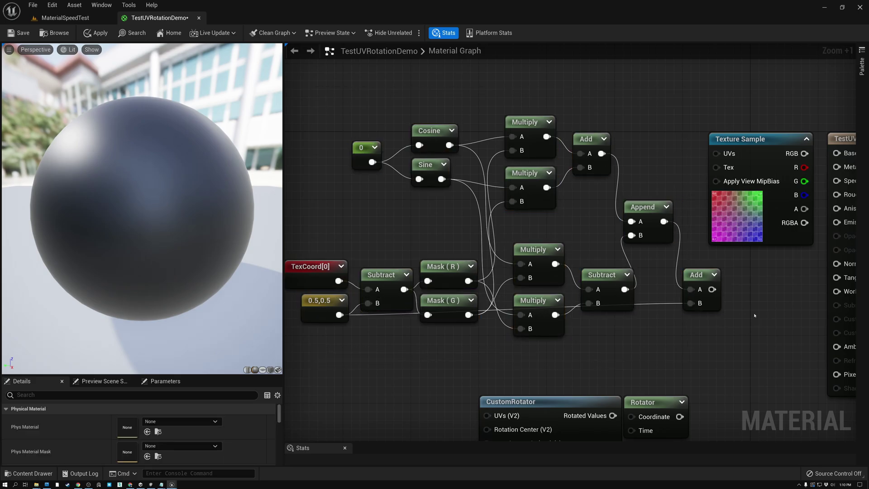
Connect Texture Sample's RGB output to Base Color and switch the material preview mesh to a plane
{"action": "left_click", "coordinate": [799, 159]}
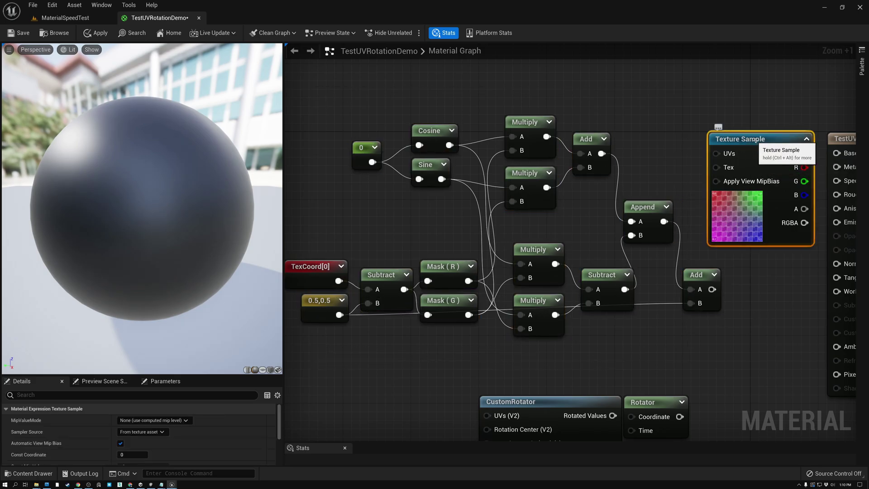
{"action": "left_click_drag", "start_coordinate": [804, 153], "coordinate": [837, 154]}
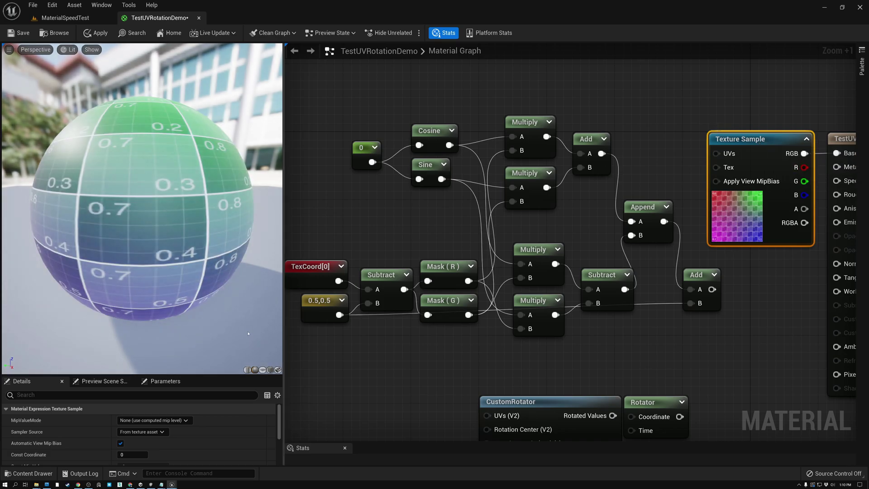
{"action": "left_click", "coordinate": [263, 369]}
{"action": "scroll", "coordinate": [185, 247], "scroll_direction": "down", "scroll_amount": 3}
{"action": "scroll", "coordinate": [185, 248], "scroll_direction": "up", "scroll_amount": 3}
{"action": "left_click_drag", "start_coordinate": [131, 224], "coordinate": [163, 221]}
Set the preview viewport's field of view to 50 and frame the whole plane in it
{"action": "left_click", "coordinate": [9, 50]}
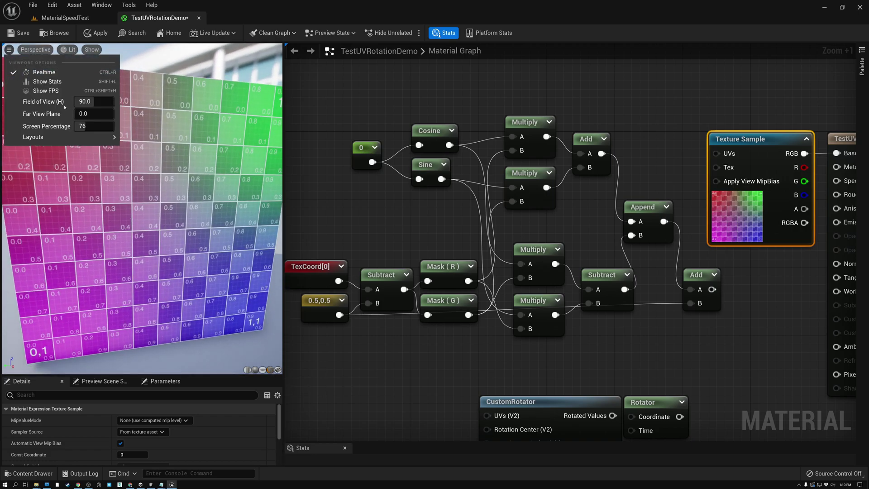
{"action": "left_click", "coordinate": [91, 101]}
{"action": "type", "text": "50"}
{"action": "key", "text": "Return"}
{"action": "key", "text": "Escape"}
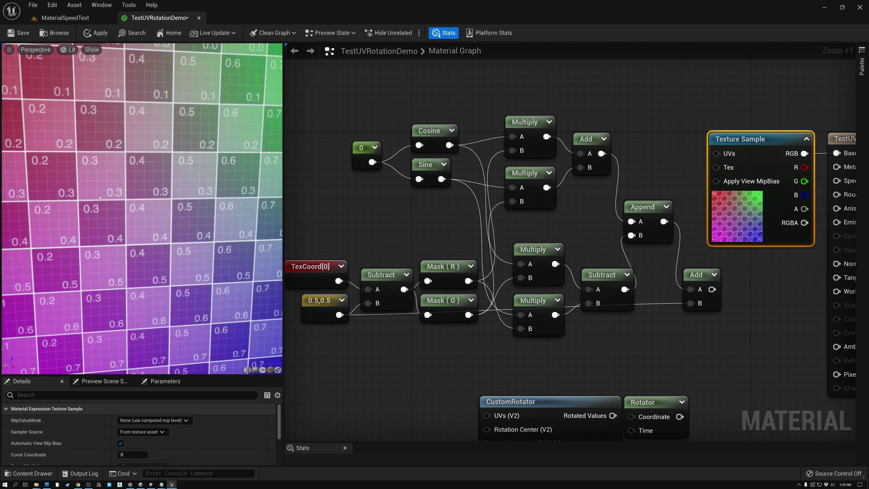
{"action": "scroll", "coordinate": [100, 197], "scroll_direction": "down", "scroll_amount": 5}
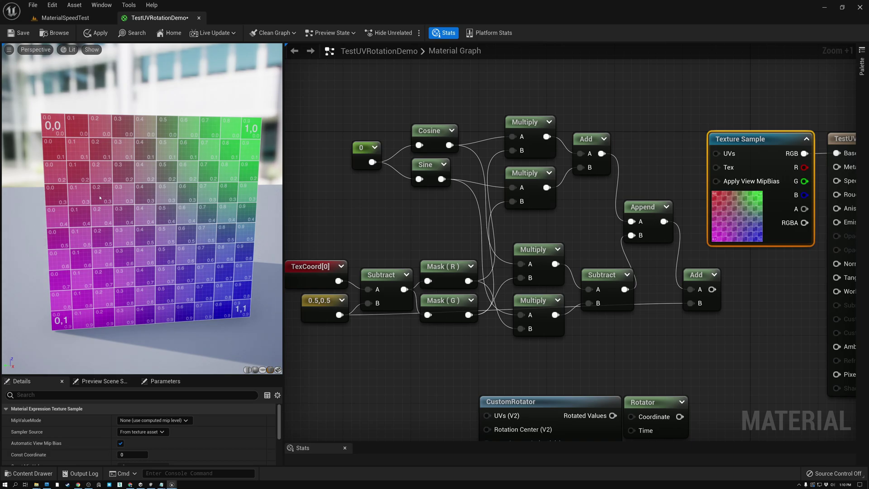
Connect the final Add output to Texture Sample's UVs input and shift Texture Sample slightly right
{"action": "left_click_drag", "start_coordinate": [712, 289], "coordinate": [732, 140]}
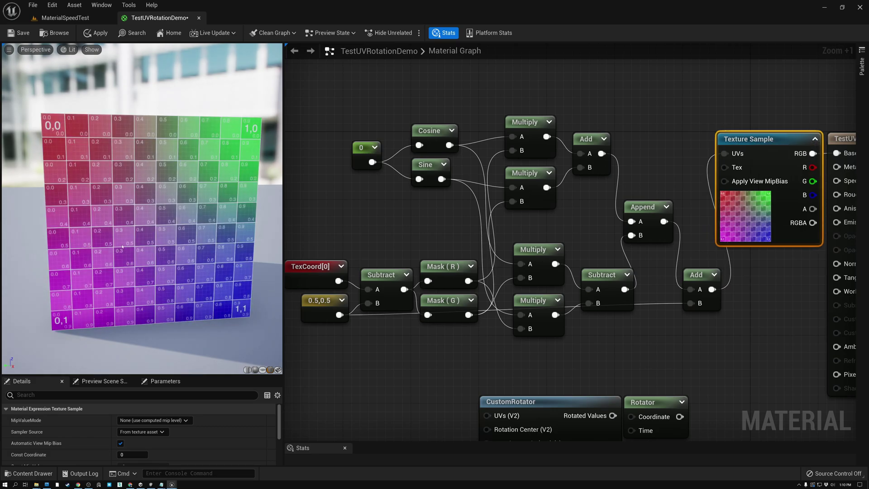
{"action": "left_click_drag", "start_coordinate": [131, 250], "coordinate": [138, 250]}
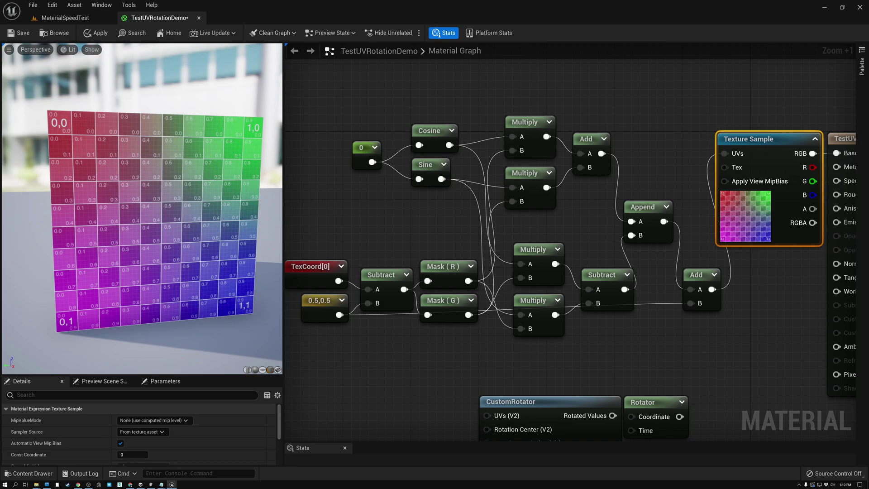
Set the constant feeding Cosine and Sine to 1
{"action": "left_click", "coordinate": [356, 154]}
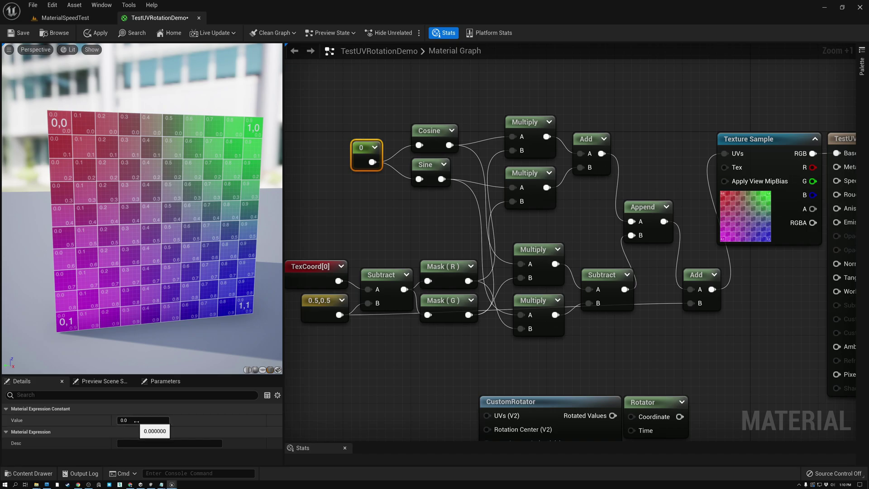
{"action": "key", "text": "Return"}
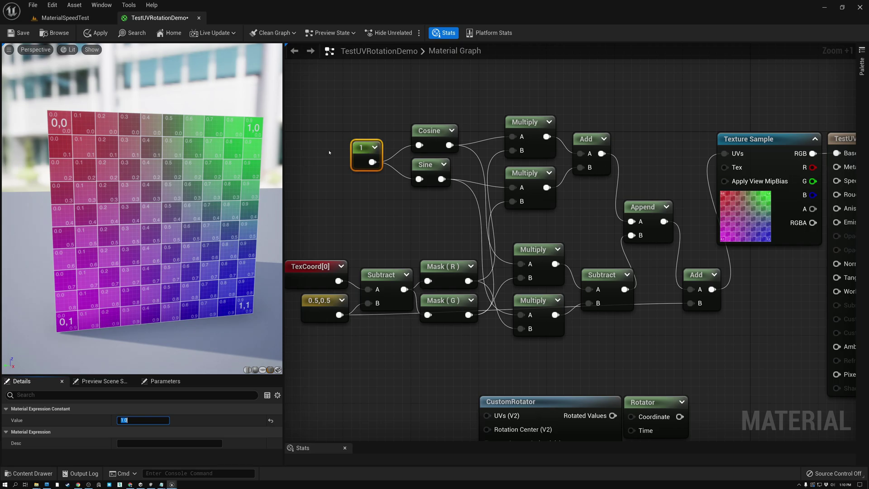
Set the rotation constant that feeds Cosine and Sine to 0.25
{"action": "left_click", "coordinate": [359, 147]}
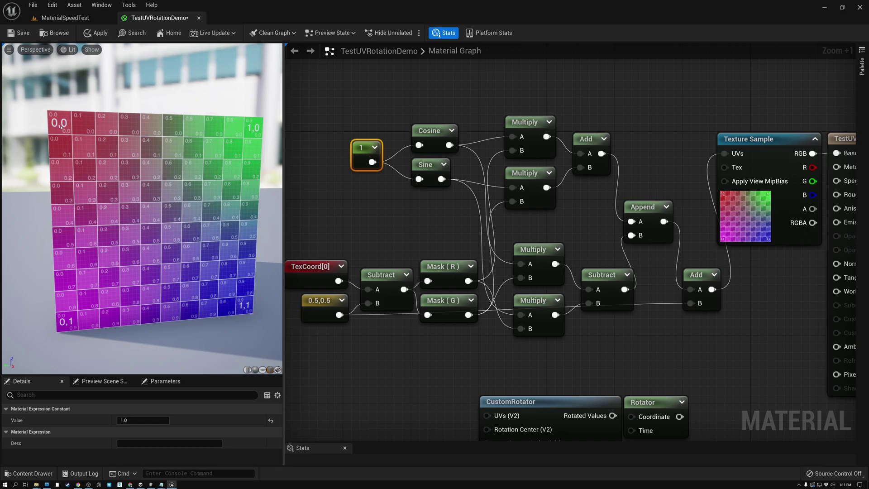
{"action": "left_click", "coordinate": [138, 420]}
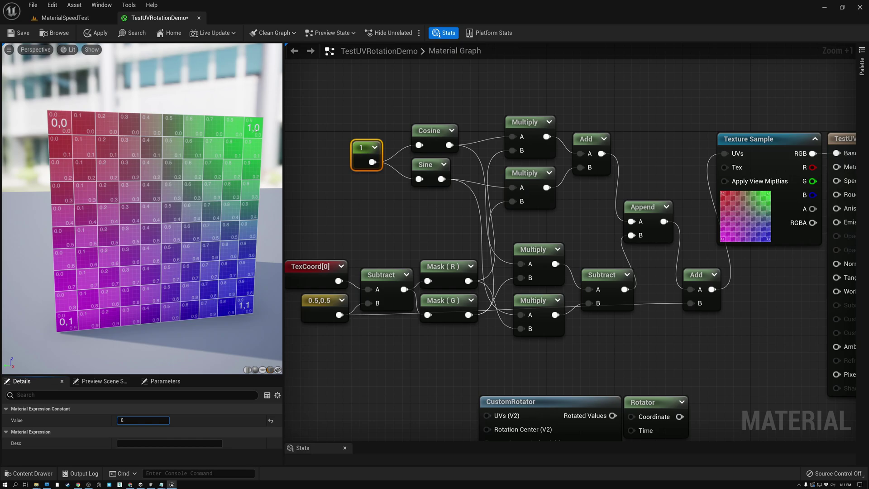
{"action": "key", "text": "Return"}
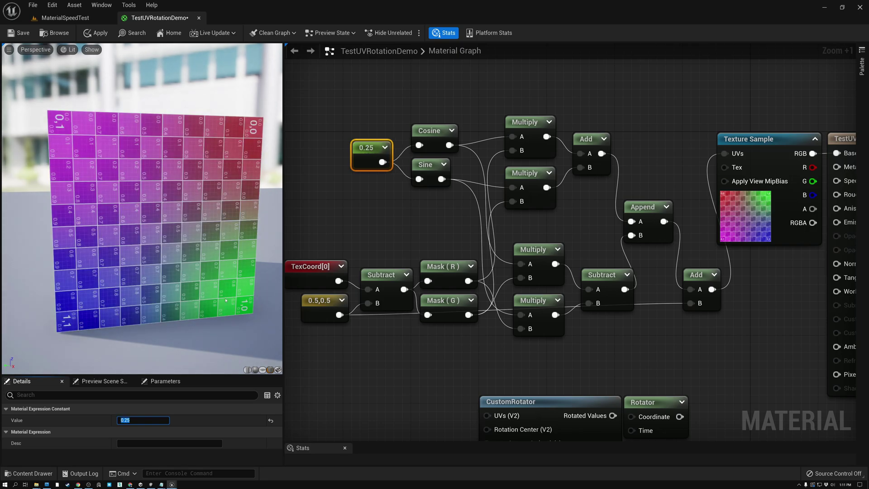
Add a Time node to the material graph, in the empty area before the 0.25 constant
{"action": "right_click_drag", "start_coordinate": [332, 220], "coordinate": [467, 171]}
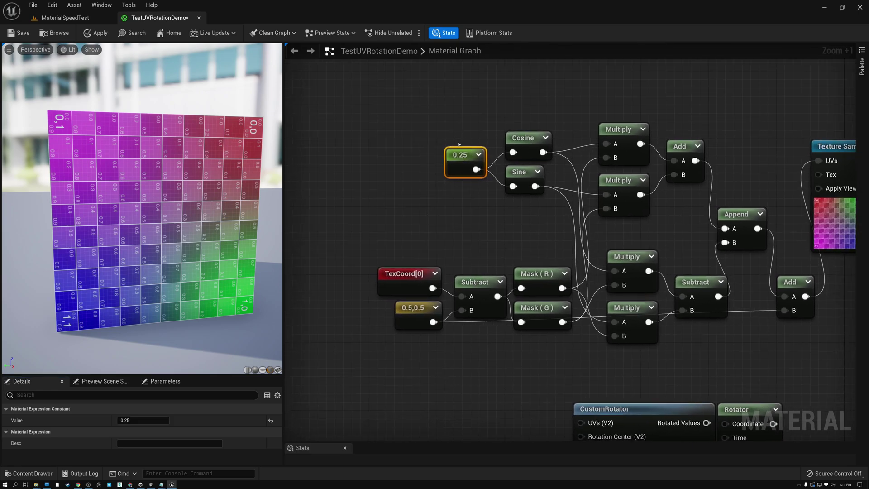
{"action": "right_click", "coordinate": [326, 117]}
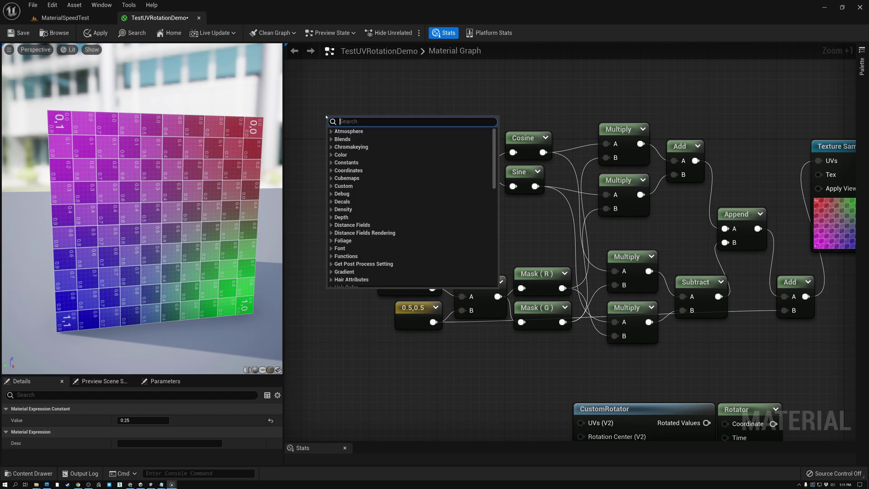
{"action": "type", "text": "time"}
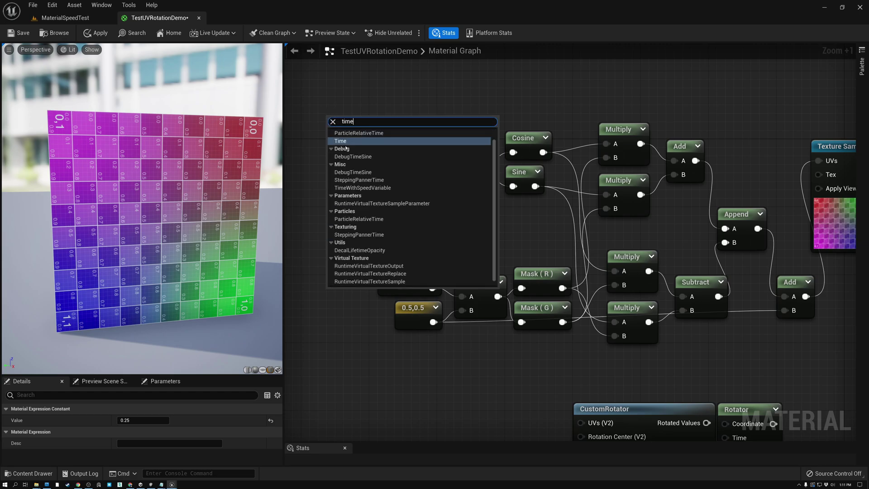
{"action": "left_click", "coordinate": [345, 141]}
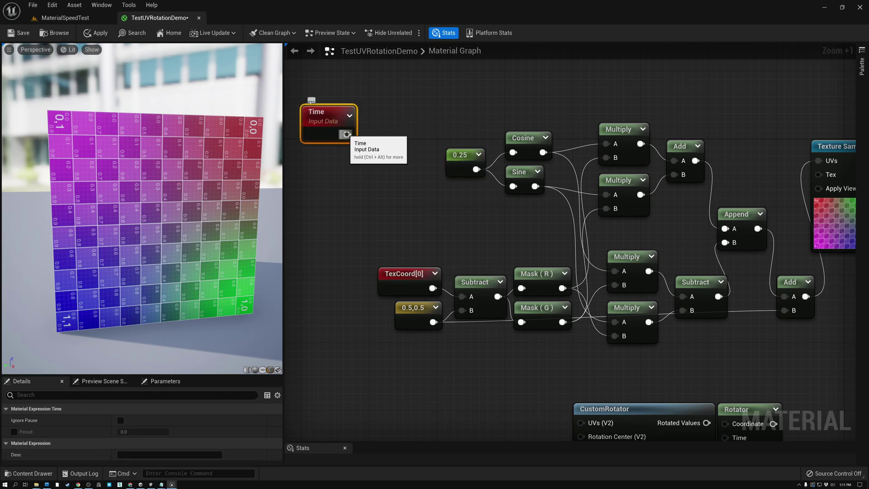
Feed the Time output into a new Multiply node and set its Const B to 0.2
{"action": "left_click_drag", "start_coordinate": [347, 134], "coordinate": [382, 170]}
{"action": "type", "text": "mul"}
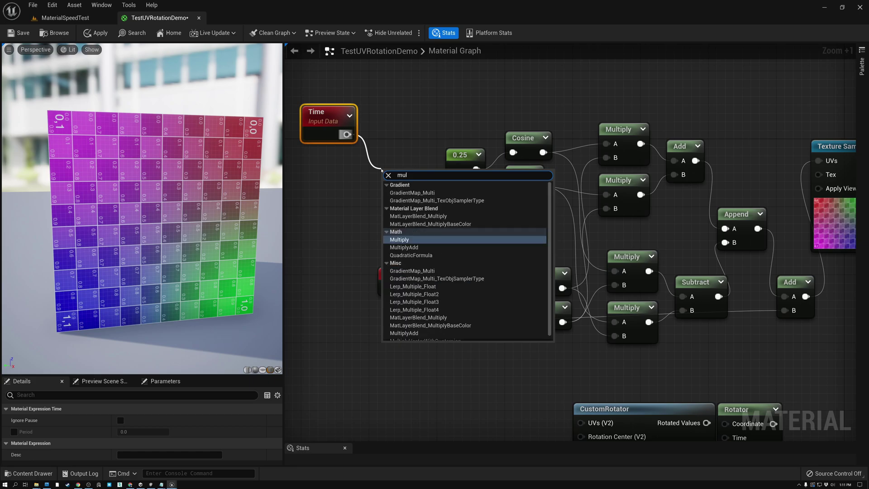
{"action": "left_click", "coordinate": [399, 240]}
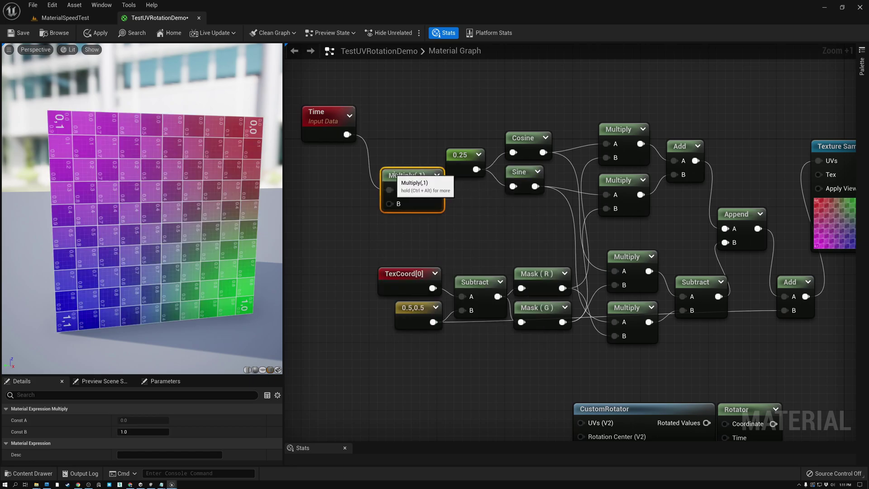
{"action": "left_click_drag", "start_coordinate": [392, 176], "coordinate": [388, 163]}
{"action": "left_click", "coordinate": [131, 432]}
{"action": "type", "text": "0.2"}
{"action": "key", "text": "Return"}
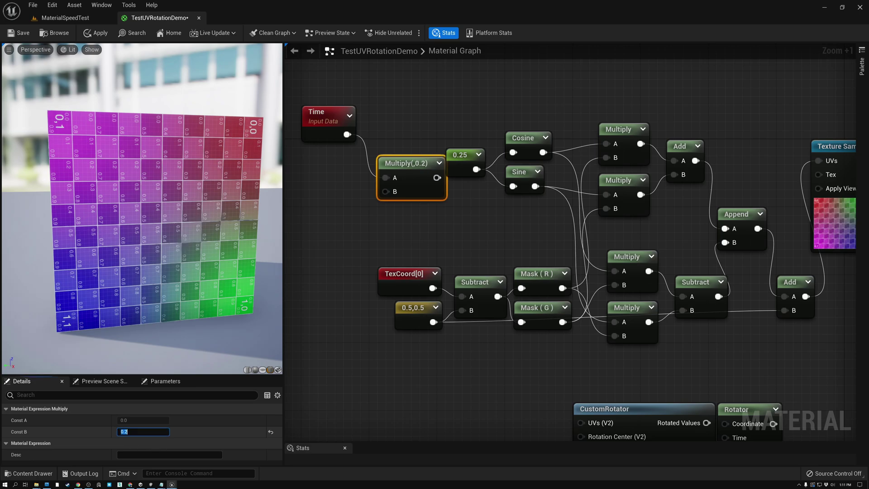
Feed Cosine and Sine from the Time Multiply instead of the 0.25 constant, and rearrange the constant, Multiply and Time nodes
{"action": "left_click_drag", "start_coordinate": [436, 178], "coordinate": [513, 152]}
{"action": "left_click_drag", "start_coordinate": [436, 178], "coordinate": [513, 186]}
{"action": "left_click_drag", "start_coordinate": [460, 155], "coordinate": [451, 95]}
{"action": "left_click_drag", "start_coordinate": [413, 169], "coordinate": [448, 153]}
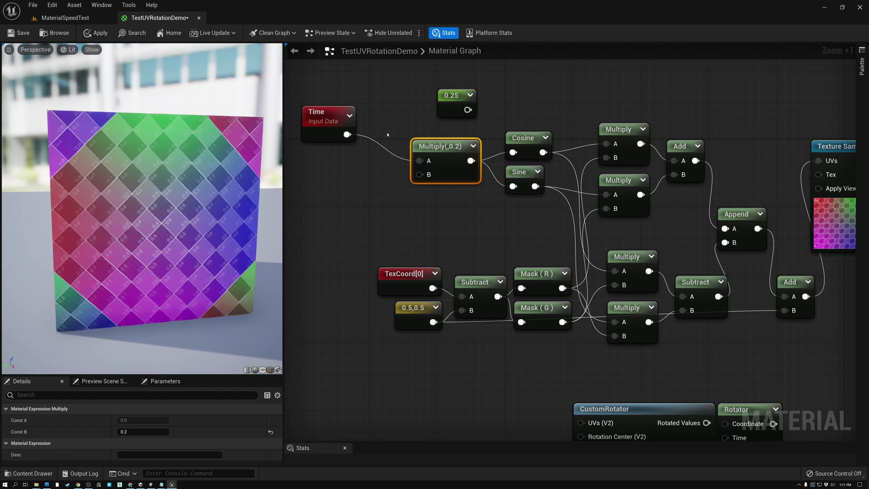
{"action": "left_click_drag", "start_coordinate": [330, 119], "coordinate": [371, 143]}
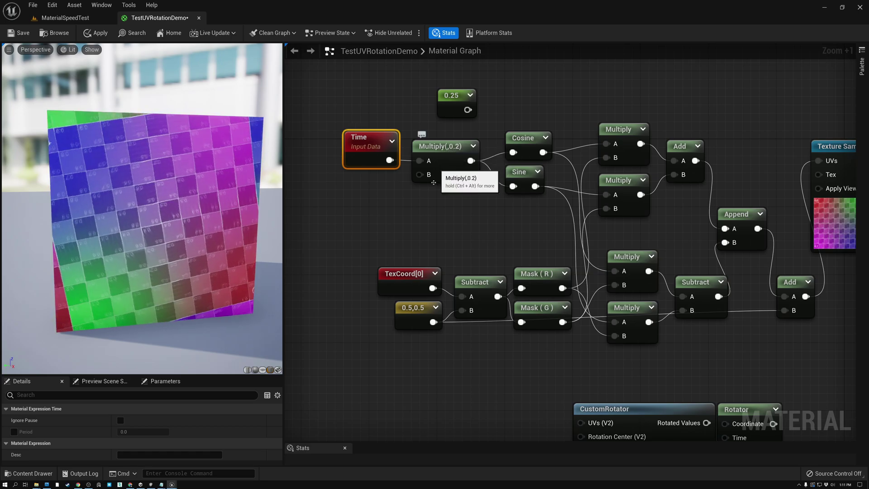
Review the rotating preview and the network from the Time Multiply through Cosine, Sine, masks and both math branches to Append and the final Add
{"action": "right_click_drag", "start_coordinate": [445, 217], "coordinate": [413, 221]}
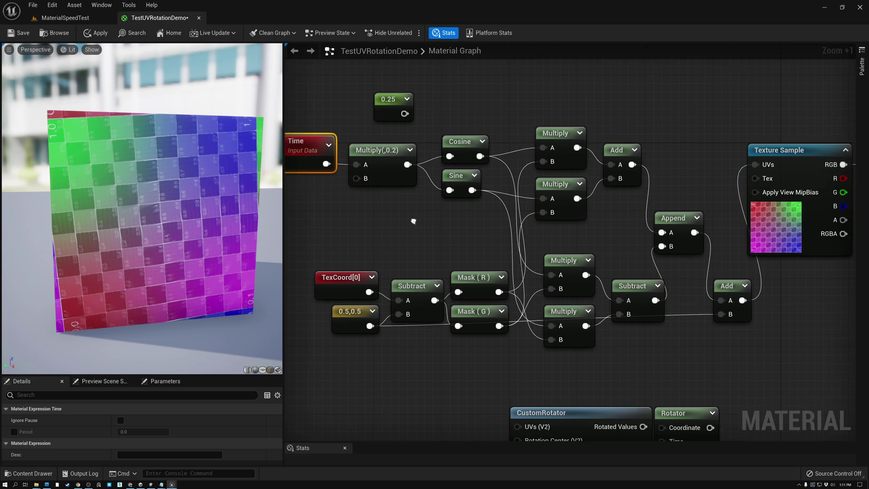
{"action": "left_click", "coordinate": [388, 145]}
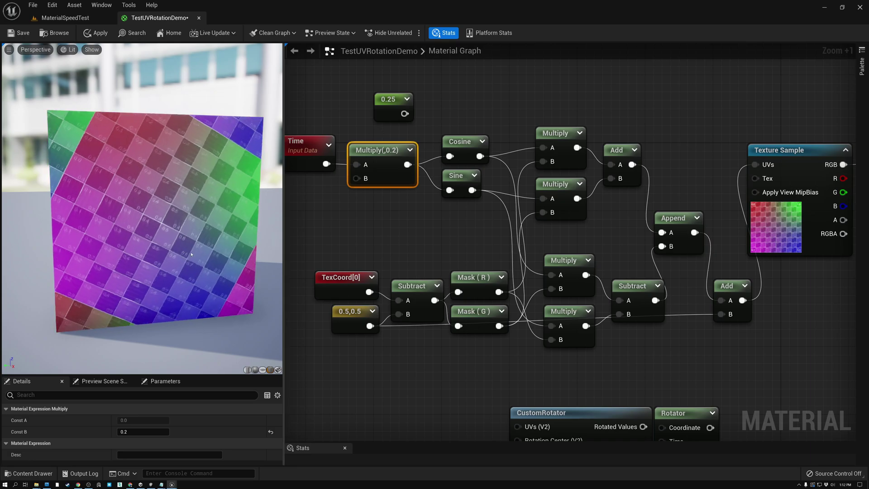
{"action": "left_click_drag", "start_coordinate": [170, 237], "coordinate": [170, 230]}
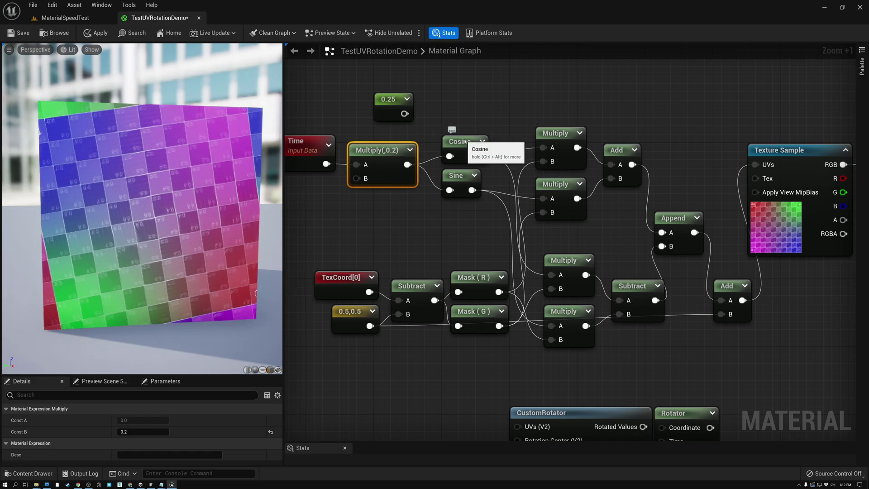
{"action": "left_click", "coordinate": [465, 142]}
{"action": "left_click", "coordinate": [455, 177]}
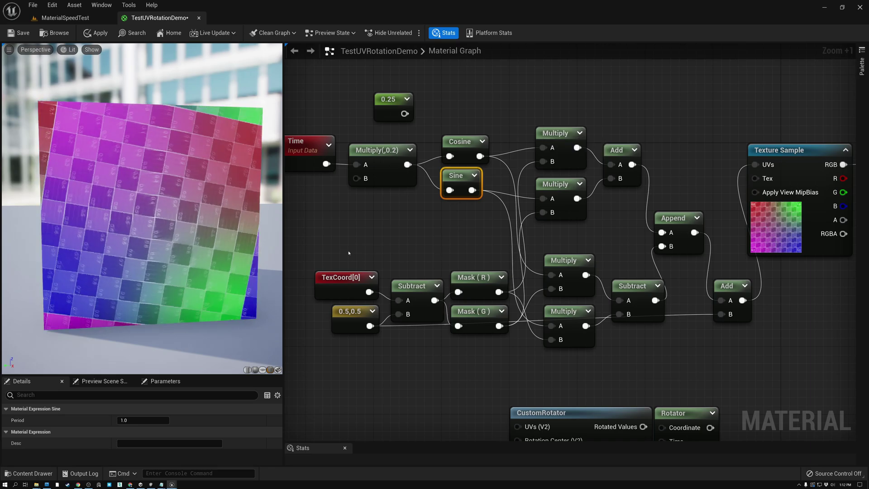
{"action": "left_click", "coordinate": [466, 275]}
{"action": "left_click", "coordinate": [471, 312]}
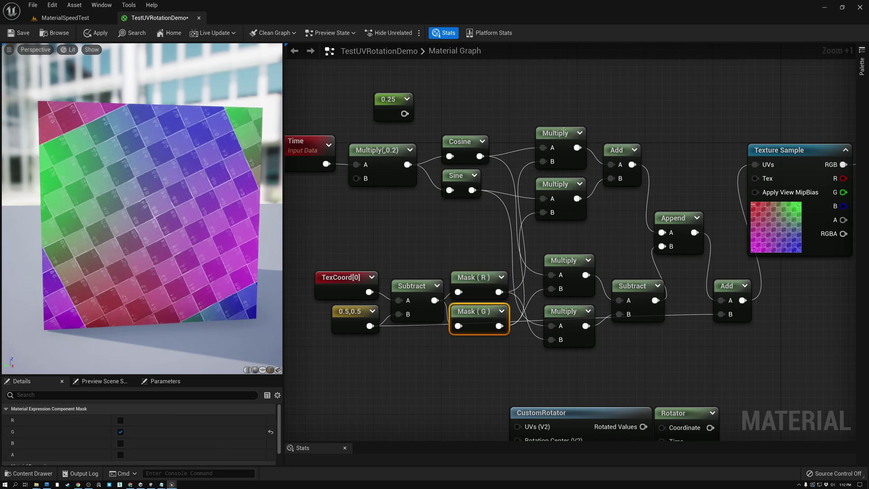
{"action": "left_click_drag", "start_coordinate": [547, 111], "coordinate": [559, 222]}
{"action": "left_click", "coordinate": [625, 167], "text": "ctrl"}
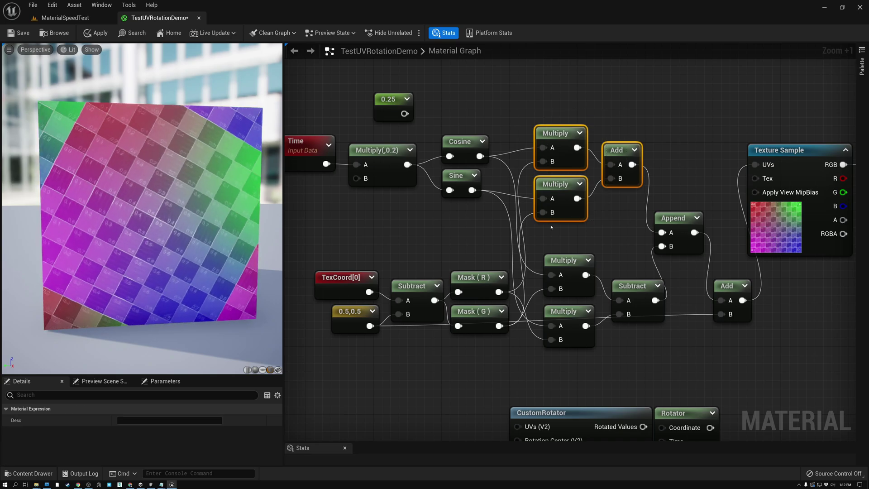
{"action": "left_click_drag", "start_coordinate": [560, 246], "coordinate": [617, 349]}
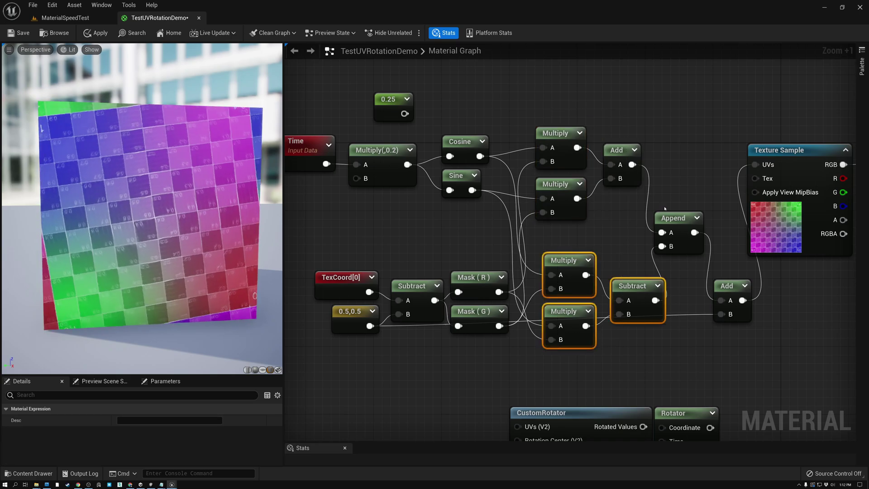
{"action": "left_click", "coordinate": [675, 219]}
{"action": "left_click", "coordinate": [730, 287]}
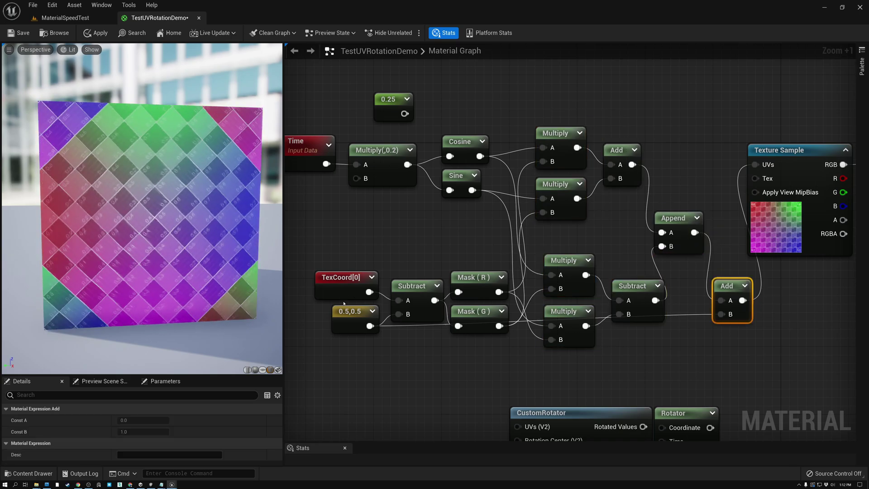
Set the rotation-centre constant feeding Subtract and the final Add to R 0 and G 0
{"action": "left_click", "coordinate": [348, 312]}
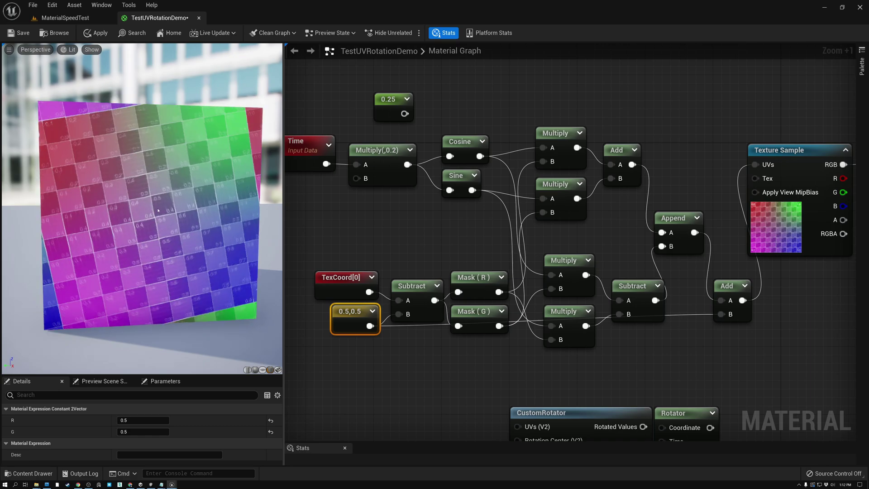
{"action": "left_click", "coordinate": [135, 420]}
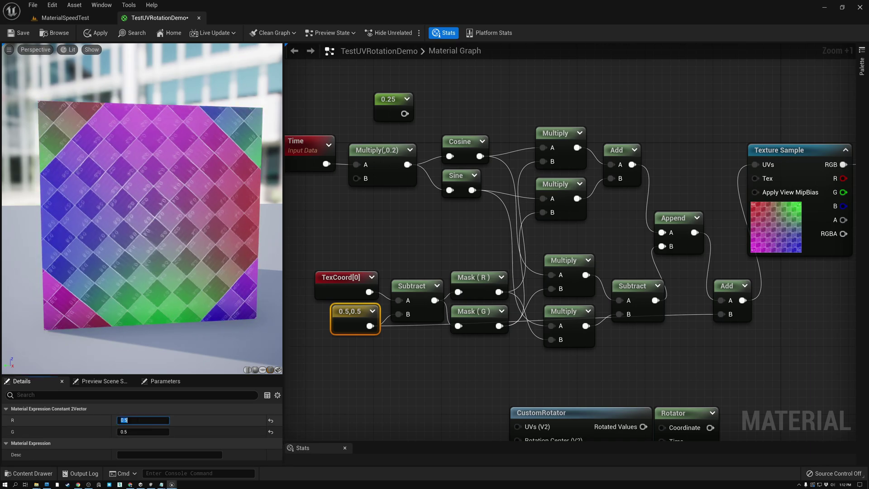
{"action": "type", "text": "0"}
{"action": "key", "text": "Tab"}
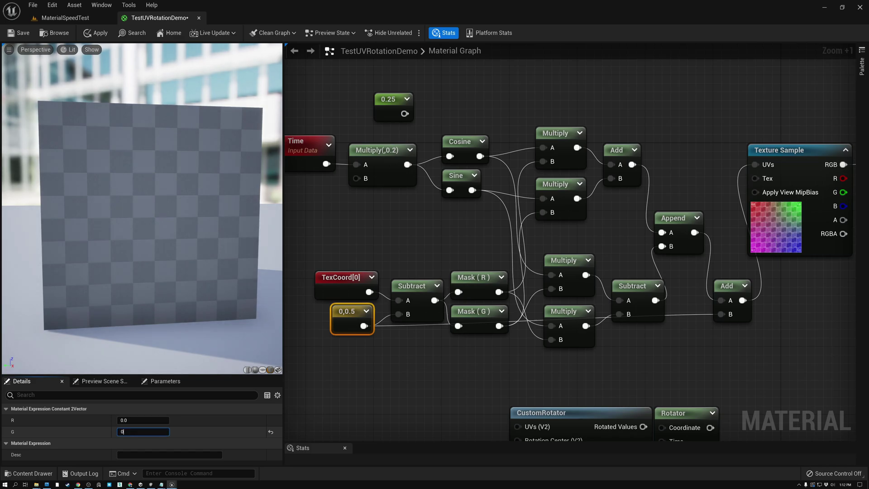
{"action": "key", "text": "Return"}
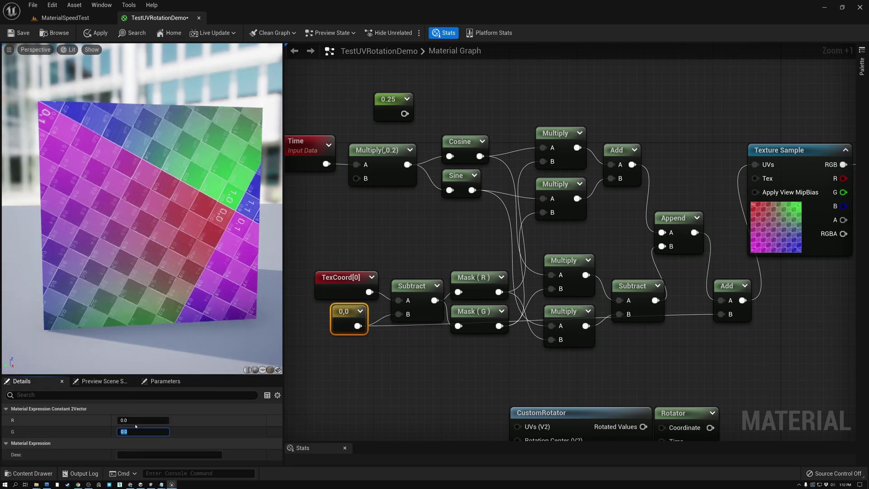
Try the rotation-centre constant's G value at 1, and change it to 0.5
{"action": "type", "text": "1"}
{"action": "key", "text": "Return"}
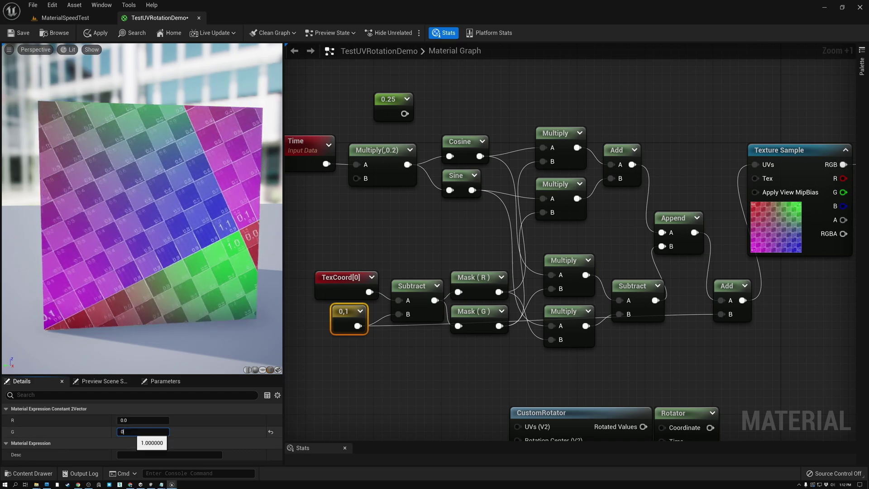
{"action": "key", "text": "Return"}
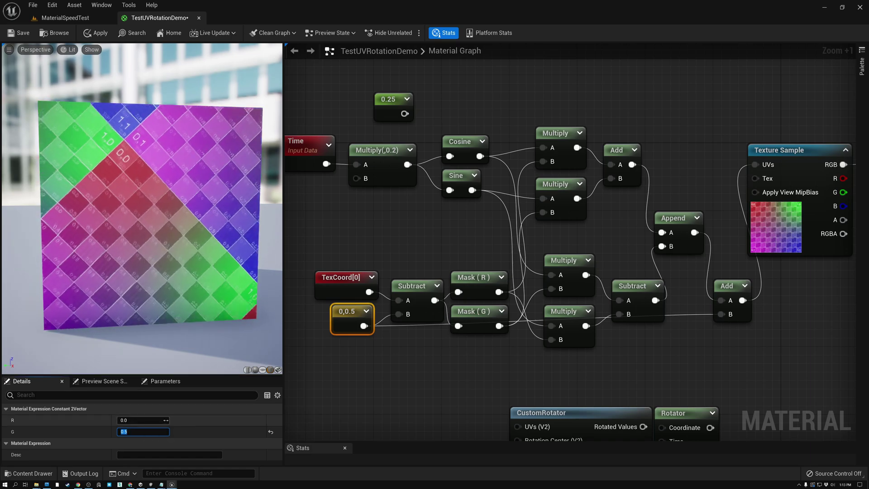
Set the rotation-centre constant's R value to 0.5 and deselect the node
{"action": "left_click", "coordinate": [346, 332]}
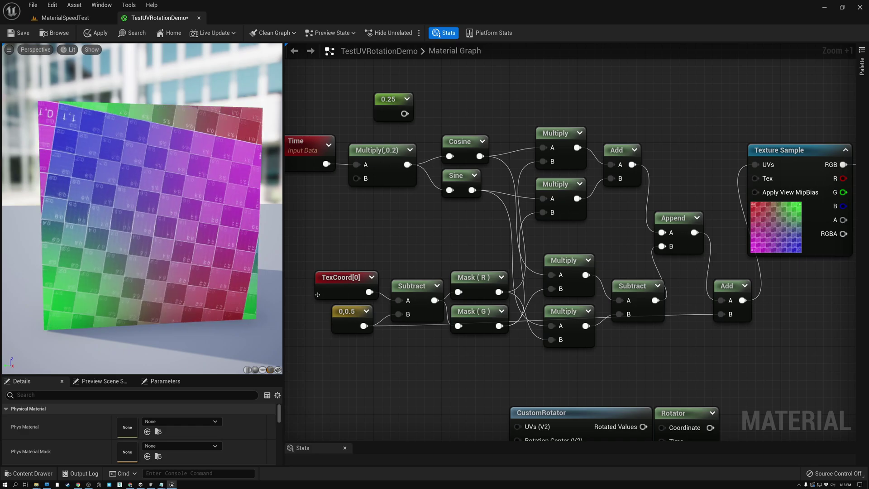
{"action": "left_click", "coordinate": [345, 314]}
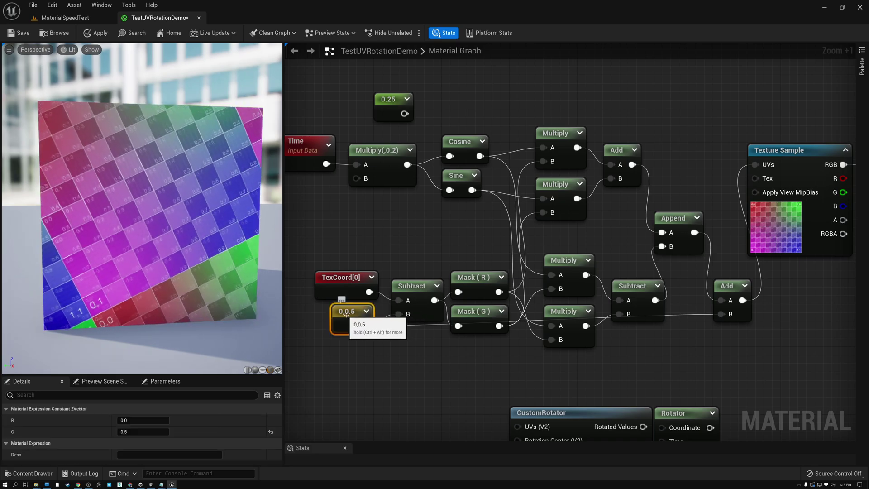
{"action": "left_click", "coordinate": [143, 420]}
{"action": "type", "text": "0"}
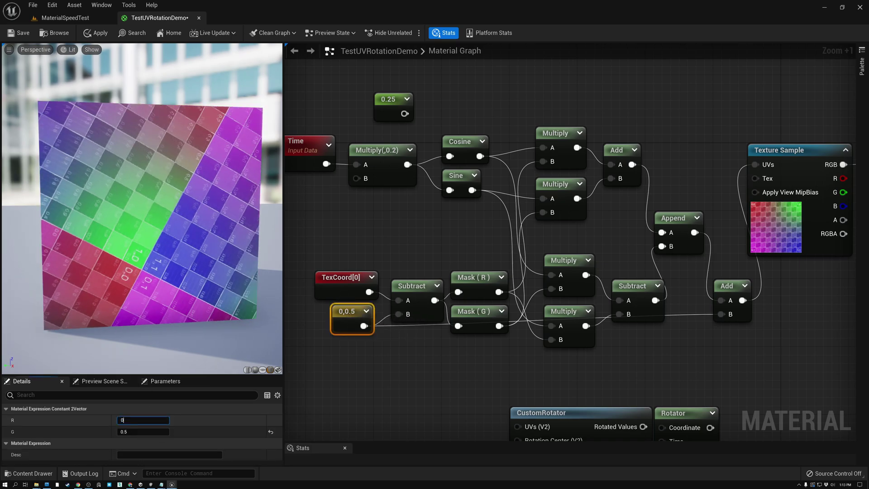
{"action": "type", "text": ".5"}
{"action": "key", "text": "Return"}
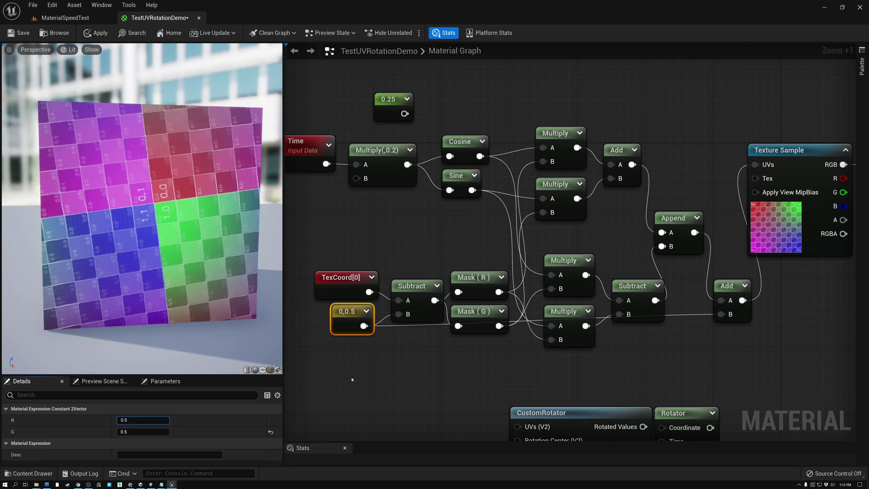
{"action": "left_click", "coordinate": [349, 369]}
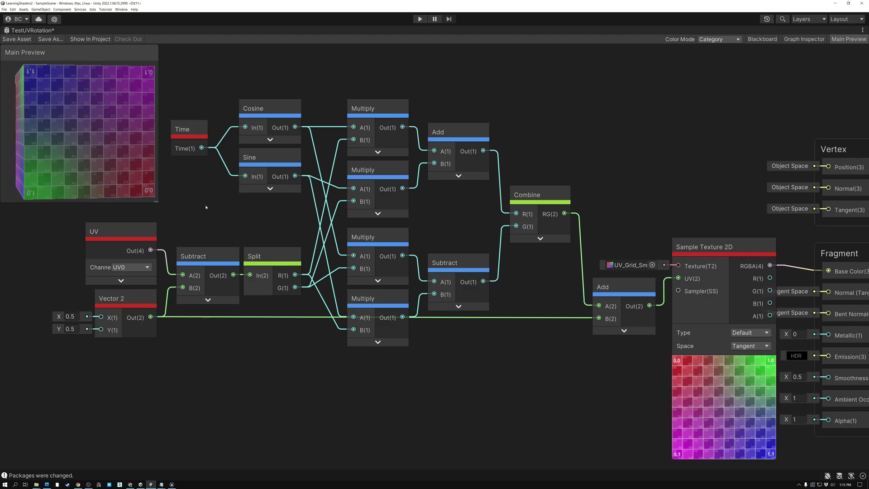
Review the Unity graph's starting nodes: Time, Cosine, Sine, UV, the first Subtract and the Vector 2 rotation centre
{"action": "left_click", "coordinate": [188, 135]}
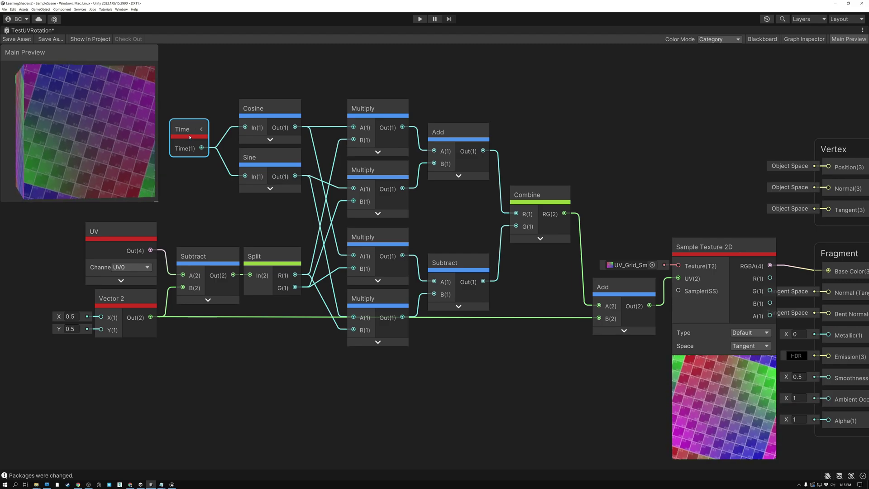
{"action": "left_click", "coordinate": [128, 231]}
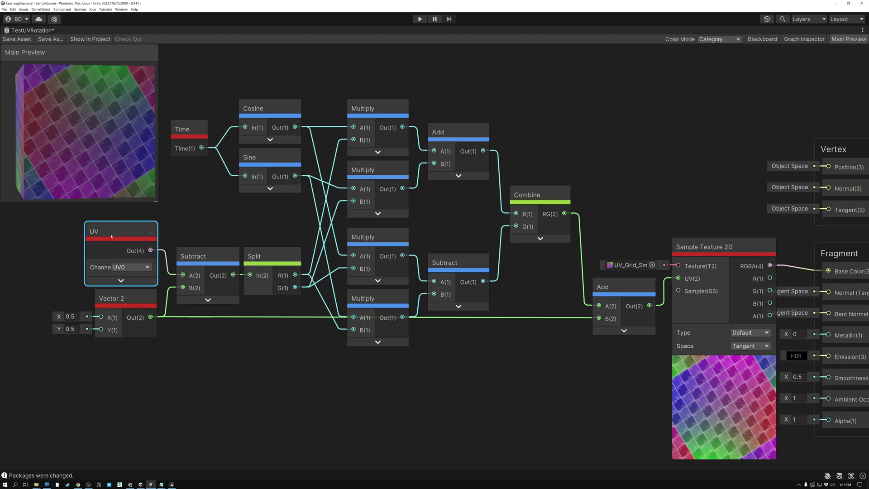
{"action": "left_click", "coordinate": [111, 317]}
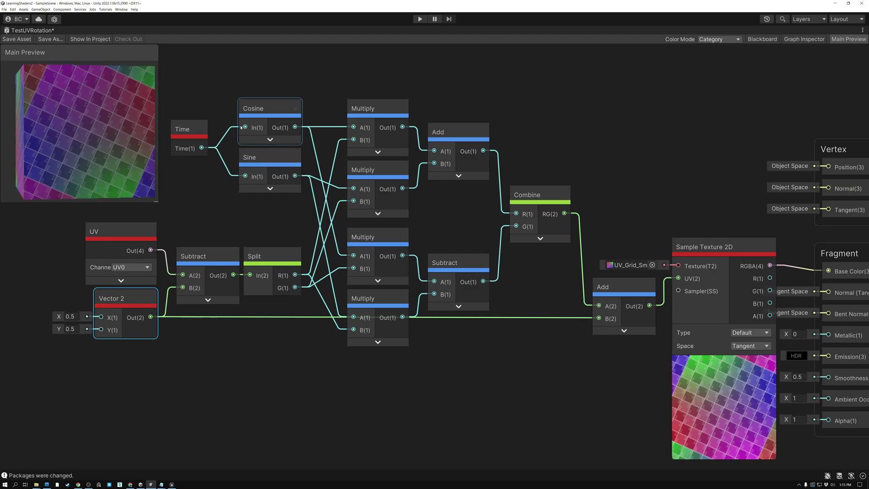
{"action": "left_click", "coordinate": [271, 106]}
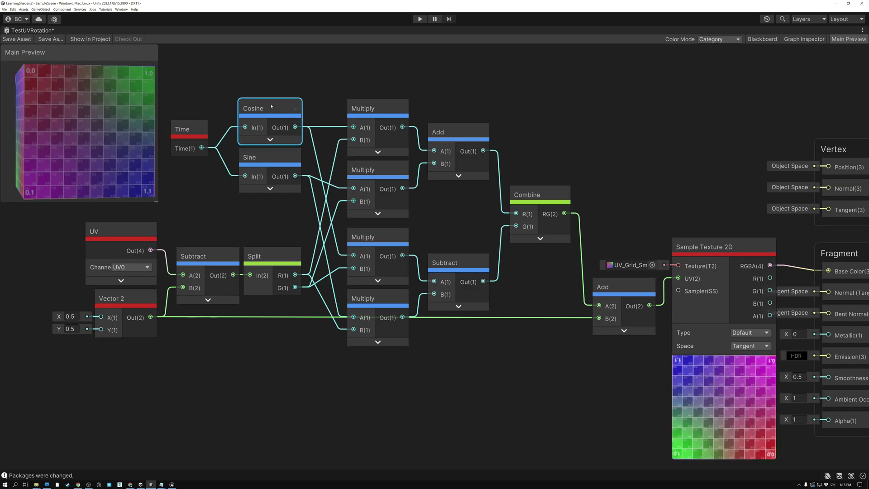
{"action": "left_click", "coordinate": [261, 159]}
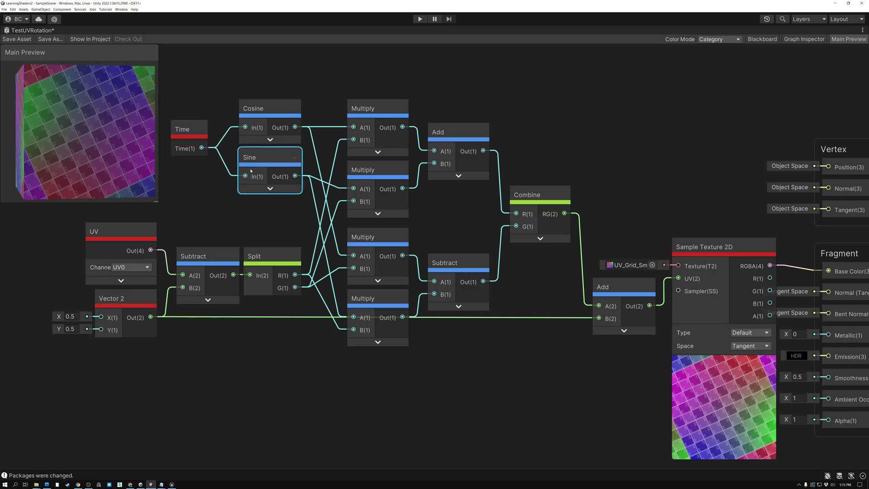
{"action": "left_click", "coordinate": [119, 231]}
{"action": "left_click", "coordinate": [205, 256]}
{"action": "left_click", "coordinate": [118, 300]}
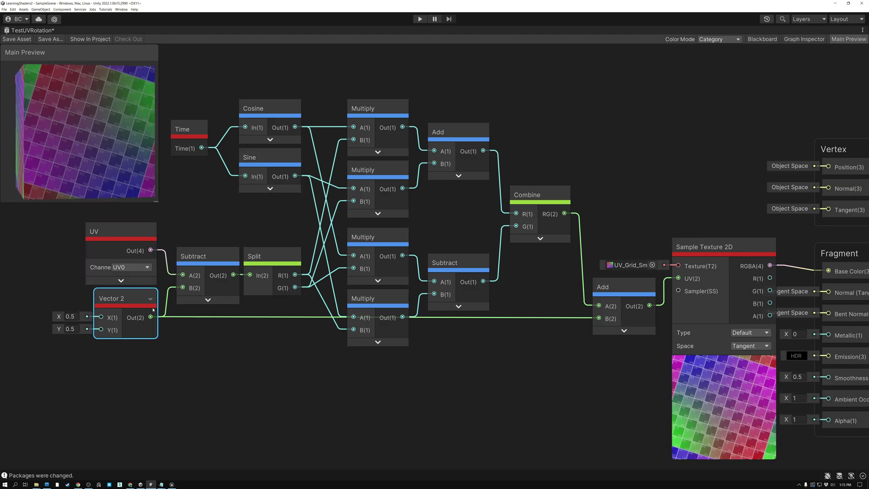
Trace how Split, Cosine and Sine feed the four Multiply nodes and on to the Add and Subtract nodes
{"action": "left_click", "coordinate": [271, 261]}
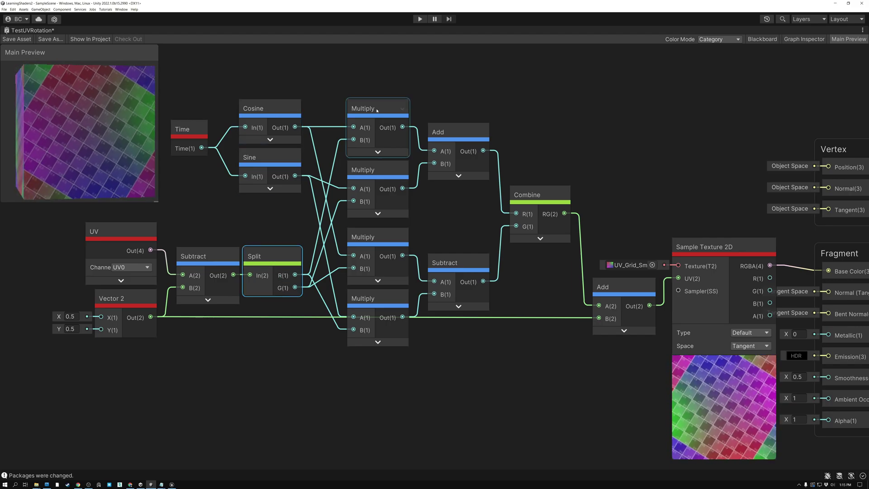
{"action": "left_click", "coordinate": [261, 109]}
{"action": "left_click", "coordinate": [364, 109]}
{"action": "left_click", "coordinate": [270, 261]}
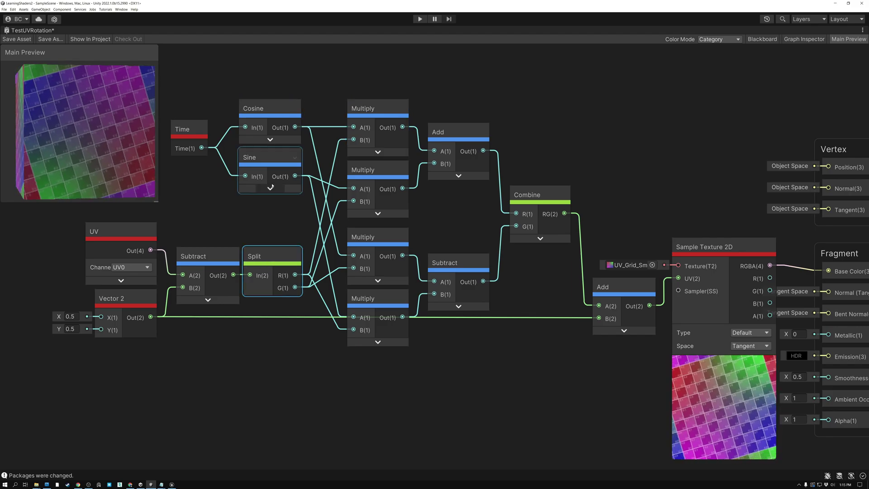
{"action": "left_click", "coordinate": [365, 171]}
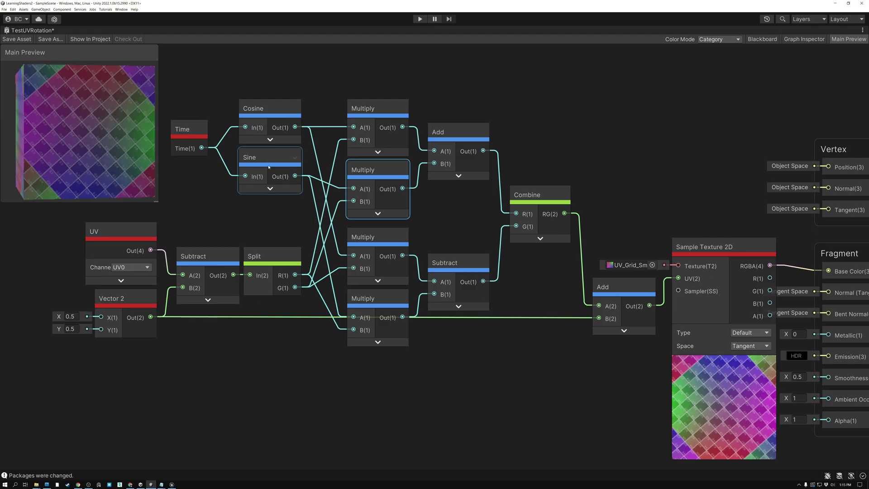
{"action": "left_click", "coordinate": [452, 134]}
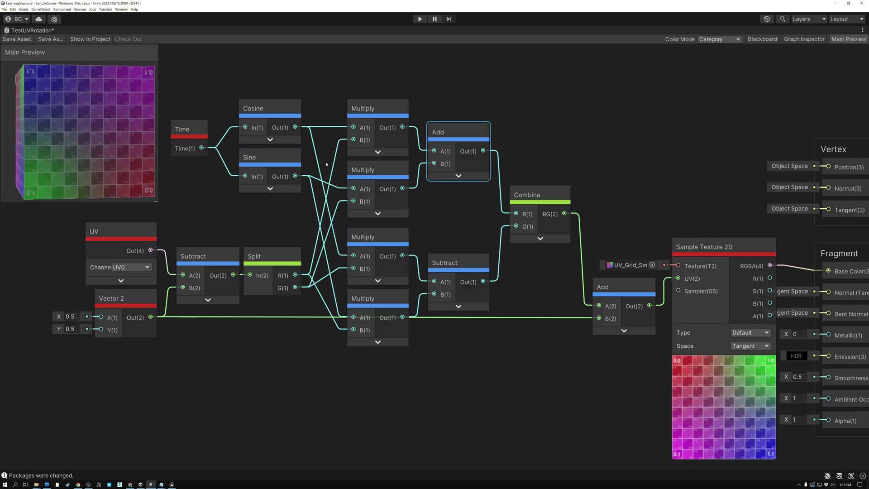
{"action": "left_click", "coordinate": [268, 110]}
{"action": "left_click", "coordinate": [375, 239]}
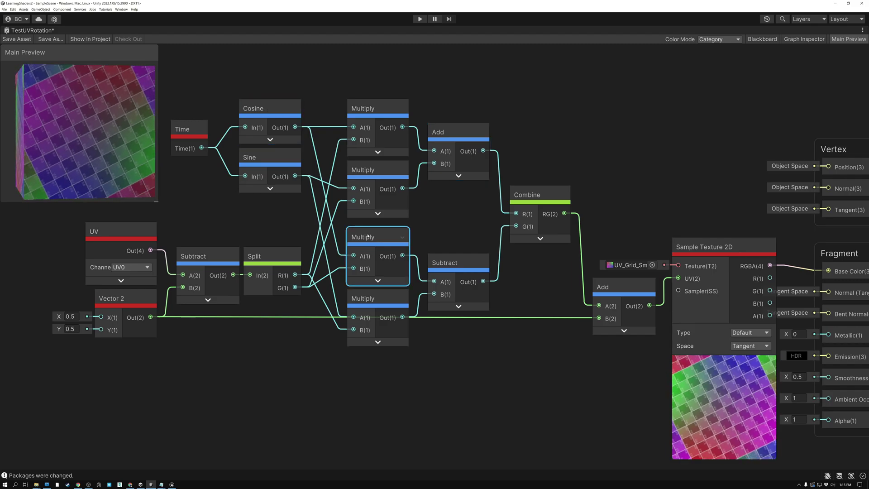
{"action": "left_click", "coordinate": [363, 299]}
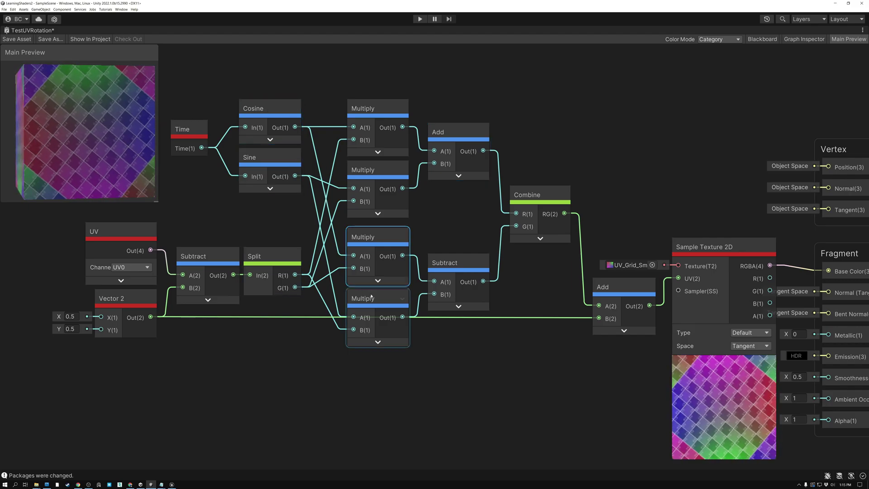
{"action": "left_click", "coordinate": [457, 264]}
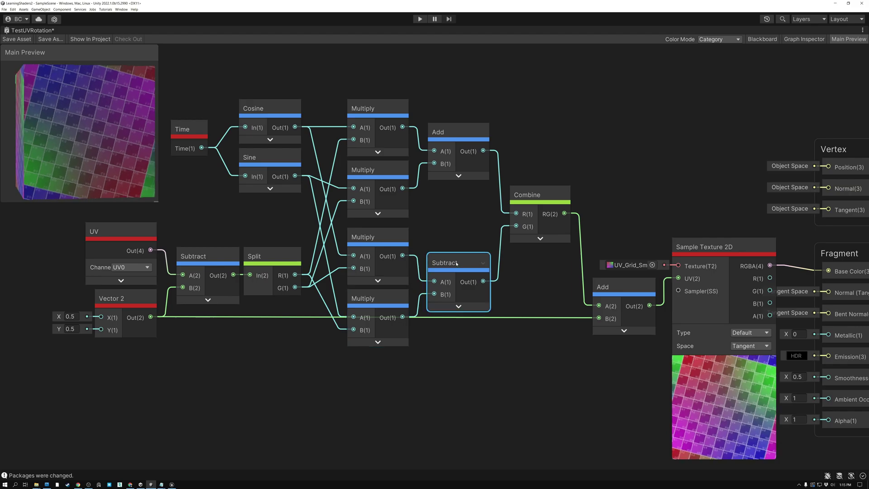
Review the path through Combine, the final Add that brings back the Vector 2 centre, and Sample Texture 2D
{"action": "left_click", "coordinate": [358, 81]}
{"action": "left_click_drag", "start_coordinate": [457, 211], "coordinate": [457, 211]}
{"action": "left_click", "coordinate": [377, 225]}
{"action": "left_click_drag", "start_coordinate": [472, 375], "coordinate": [472, 375]}
{"action": "left_click", "coordinate": [543, 195]}
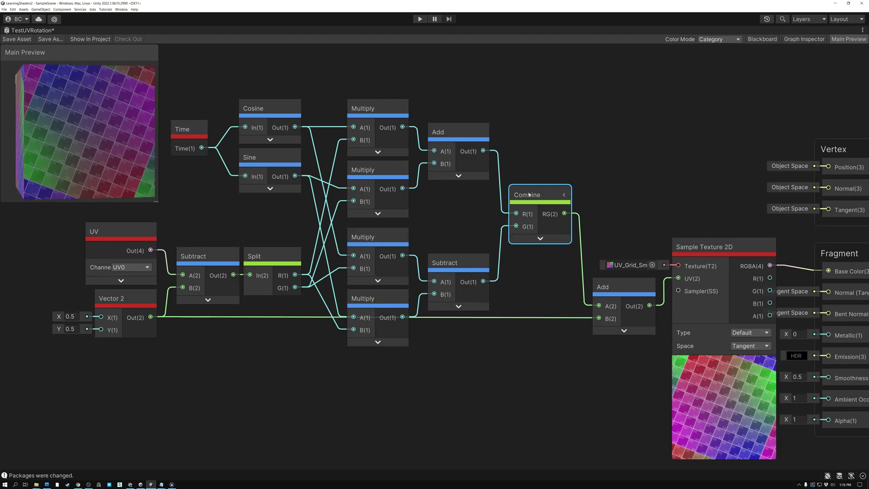
{"action": "left_click", "coordinate": [607, 287]}
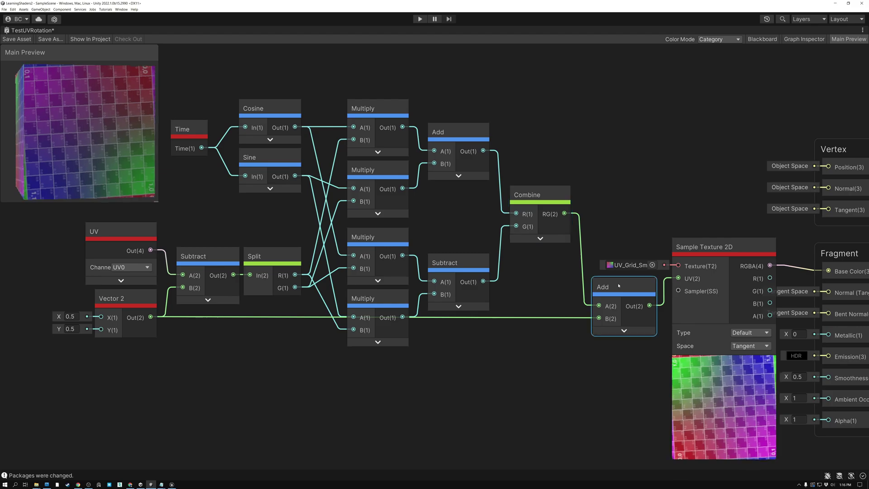
{"action": "left_click", "coordinate": [119, 299], "text": "shift"}
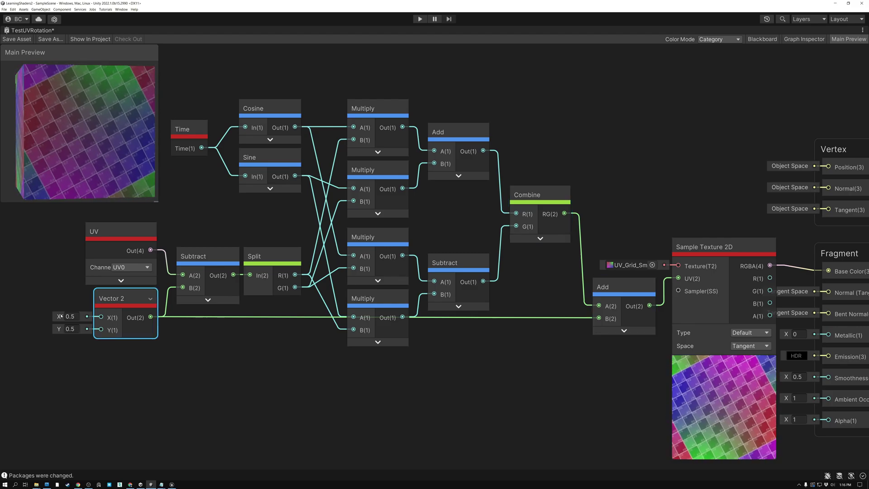
{"action": "left_click", "coordinate": [593, 295]}
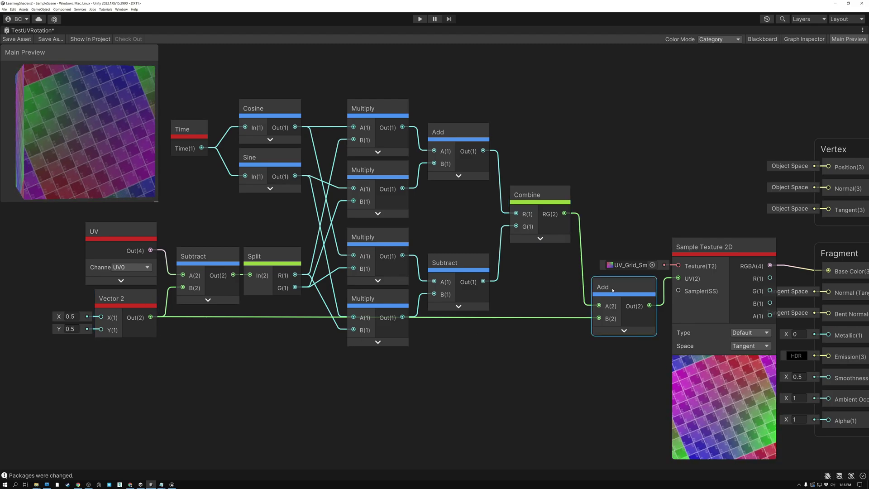
{"action": "left_click", "coordinate": [703, 248]}
Move Combine farther from its inputs, and expand and align the Add and Subtract nodes' previews to examine their rotating gradients
{"action": "left_click", "coordinate": [535, 194]}
{"action": "left_click_drag", "start_coordinate": [536, 193], "coordinate": [599, 194]}
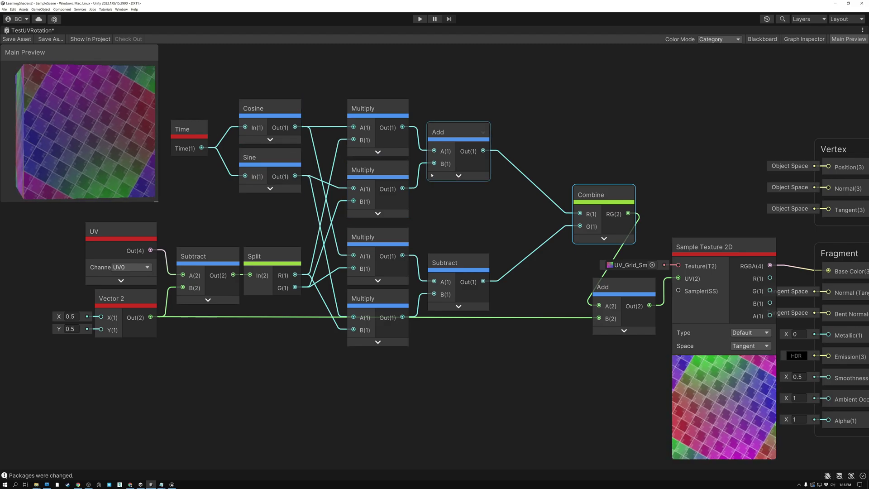
{"action": "left_click", "coordinate": [459, 176]}
{"action": "mouse_move", "coordinate": [481, 131]}
{"action": "left_mouse_down"}
{"action": "mouse_move", "coordinate": [481, 91]}
{"action": "mouse_move", "coordinate": [482, 125]}
{"action": "mouse_move", "coordinate": [473, 123]}
{"action": "left_mouse_up"}
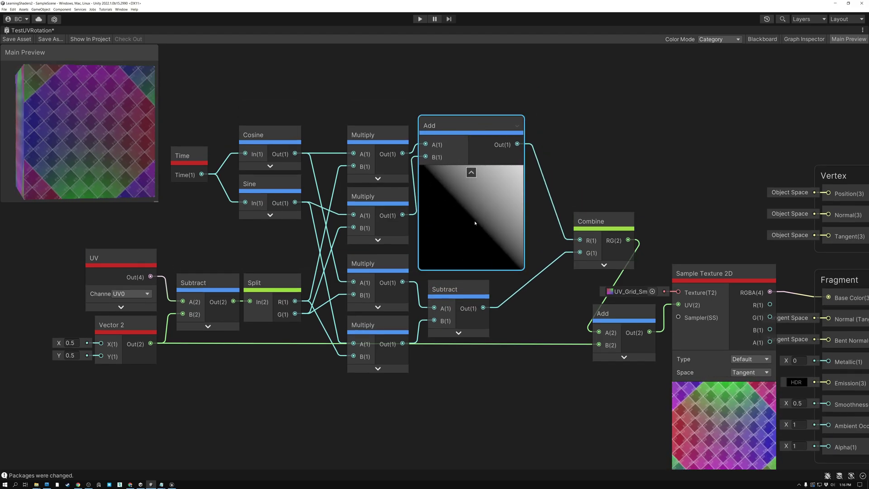
{"action": "left_click", "coordinate": [459, 333]}
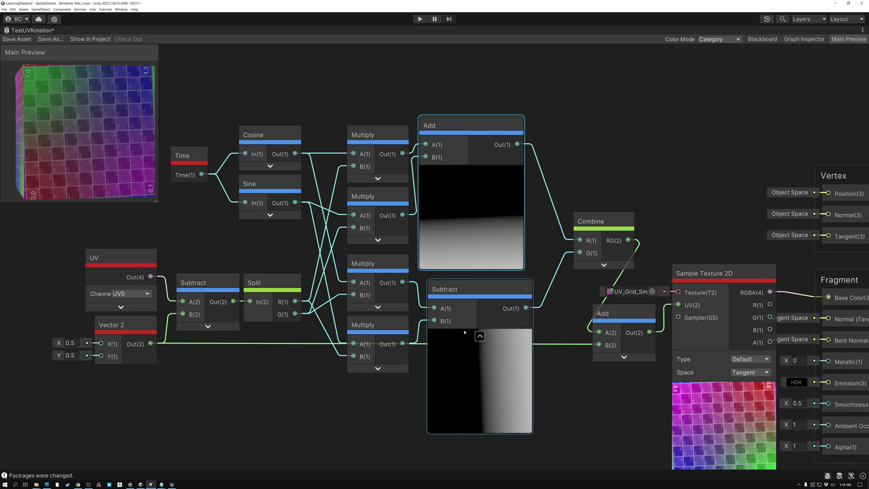
{"action": "left_click_drag", "start_coordinate": [474, 285], "coordinate": [465, 279]}
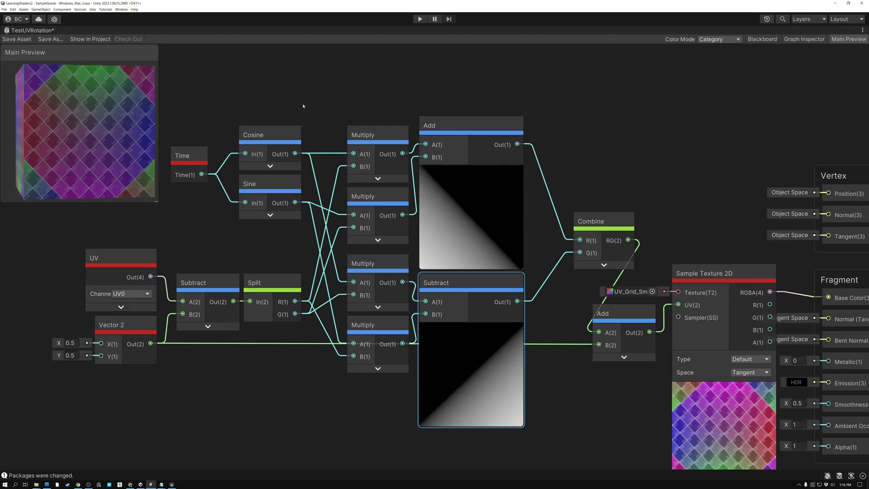
{"action": "left_click", "coordinate": [270, 182]}
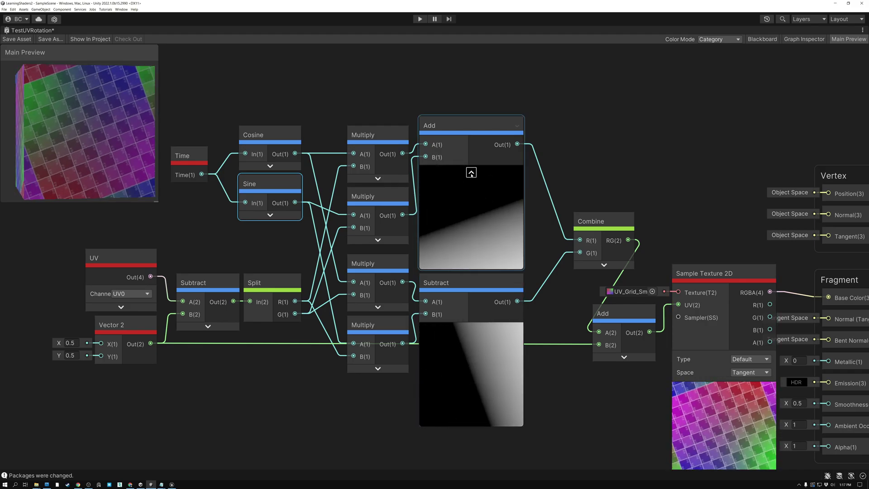
Collapse the previews of the Add and Subtract nodes feeding Combine, and nudge Subtract back into place
{"action": "left_click", "coordinate": [471, 172]}
{"action": "left_click", "coordinate": [471, 330]}
{"action": "left_click_drag", "start_coordinate": [446, 282], "coordinate": [456, 288]}
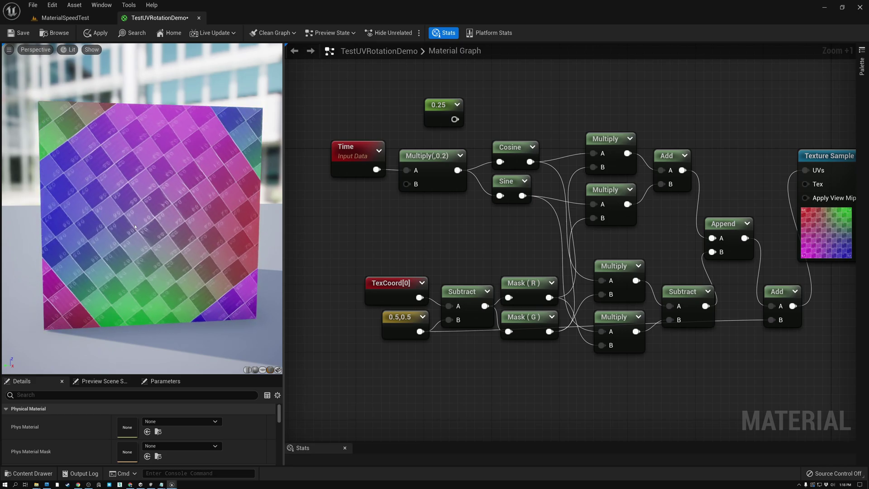
In Unreal's TestUVRotationDemo material, move Time farther from its Multiply and add a VectorLength node below Time
{"action": "left_click_drag", "start_coordinate": [355, 154], "coordinate": [336, 155]}
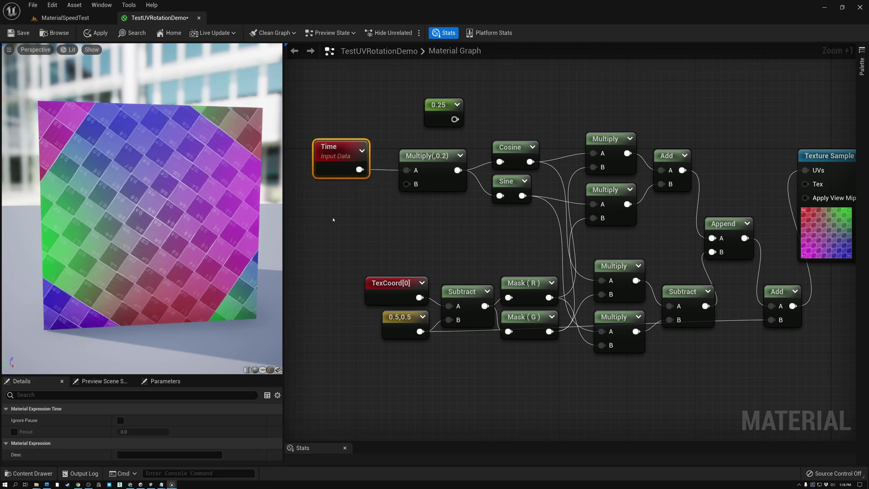
{"action": "right_click_drag", "start_coordinate": [373, 230], "coordinate": [392, 194]}
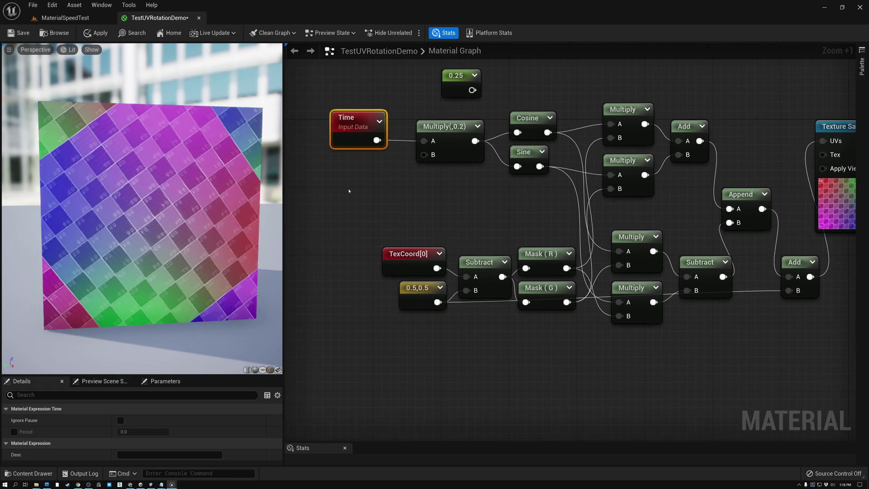
{"action": "right_click_drag", "start_coordinate": [339, 188], "coordinate": [359, 188]}
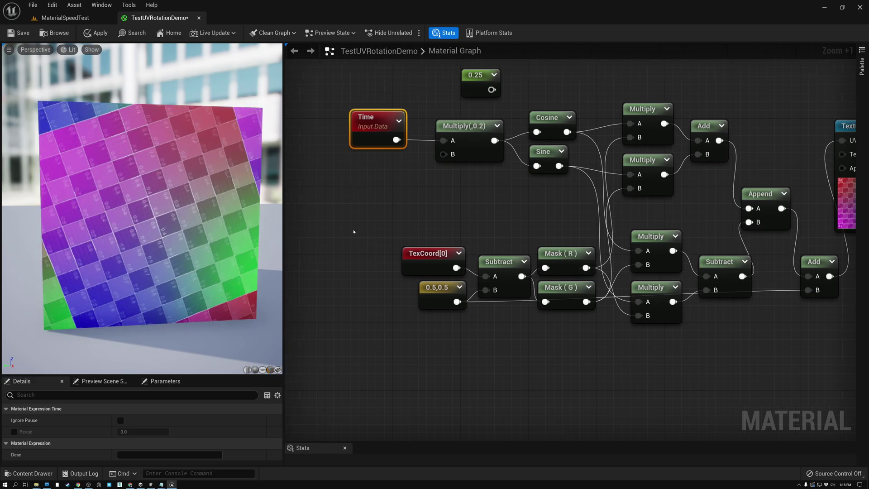
{"action": "right_click", "coordinate": [335, 185]}
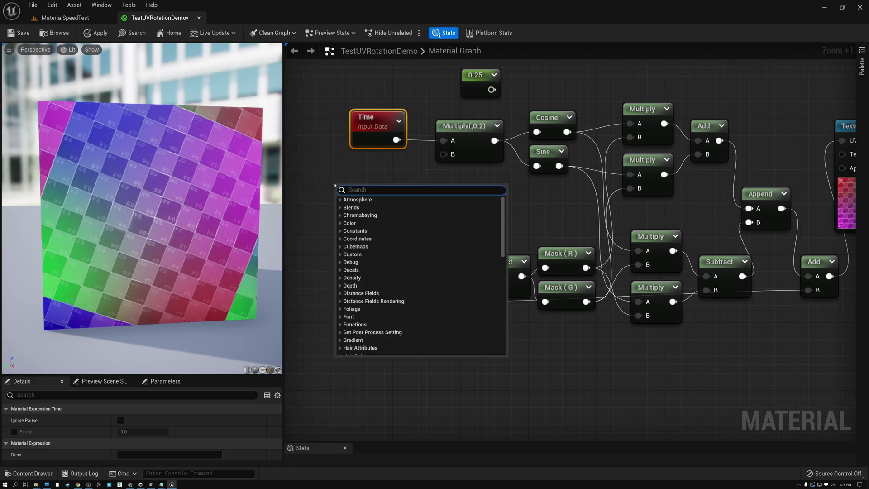
{"action": "type", "text": "vectorleng"}
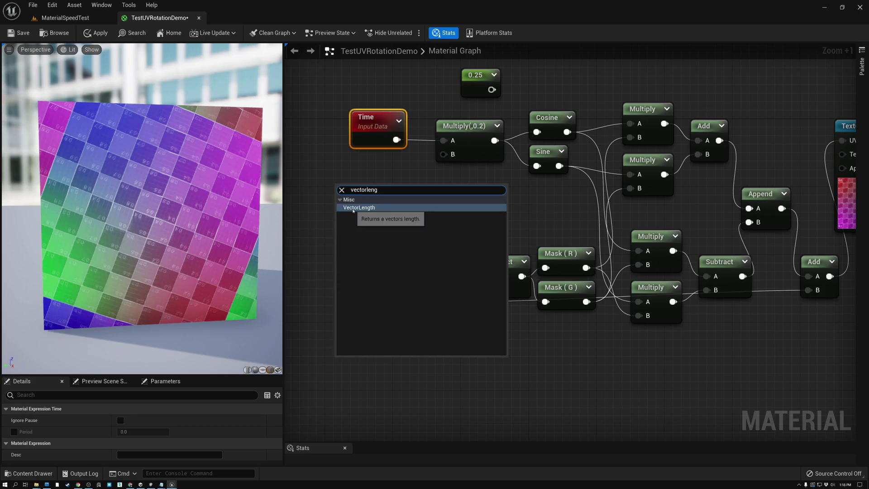
{"action": "left_click", "coordinate": [359, 208]}
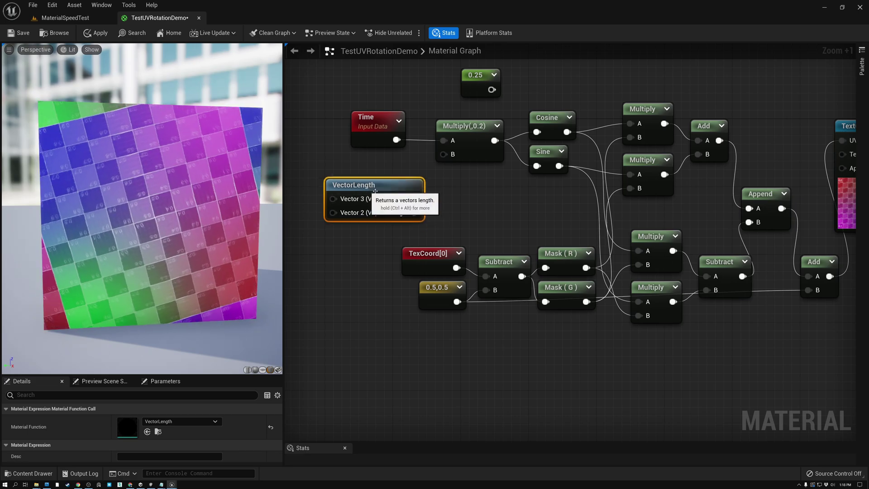
Connect the output of the Subtract fed by TexCoord and the 0.5,0.5 constant to VectorLength's Vector 2 input
{"action": "left_click", "coordinate": [498, 263]}
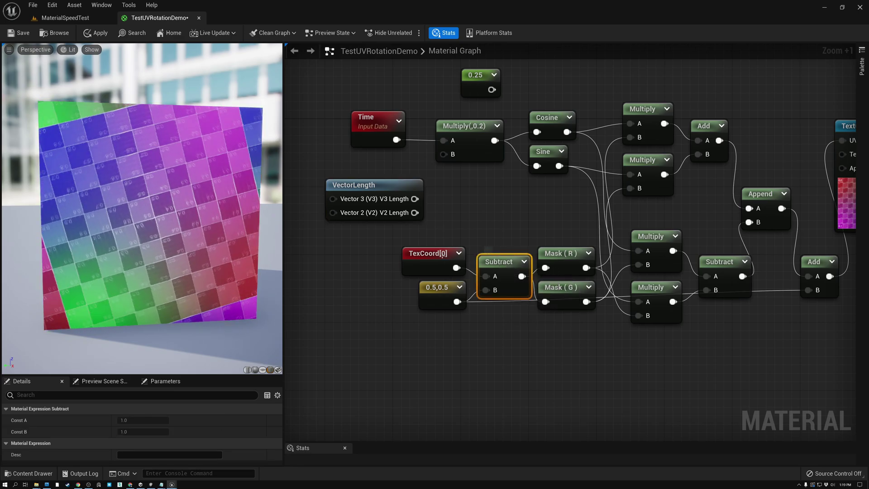
{"action": "left_click", "coordinate": [429, 254]}
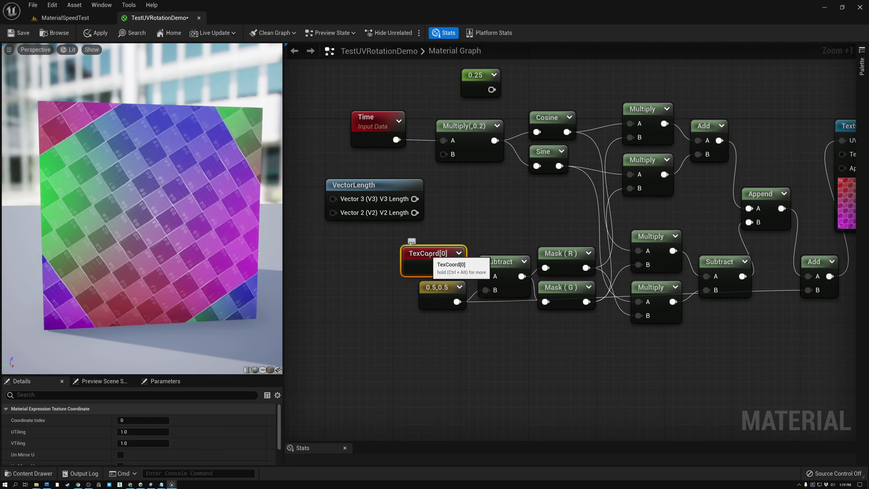
{"action": "left_click", "coordinate": [432, 289]}
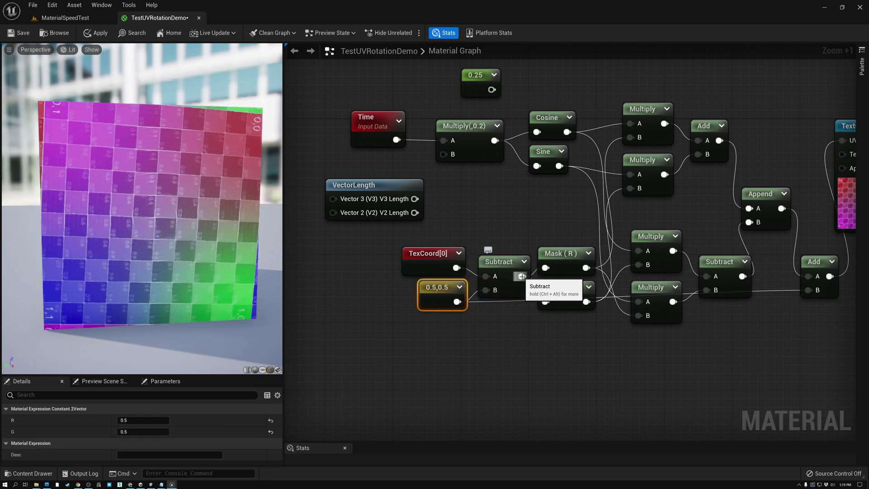
{"action": "left_click", "coordinate": [520, 277]}
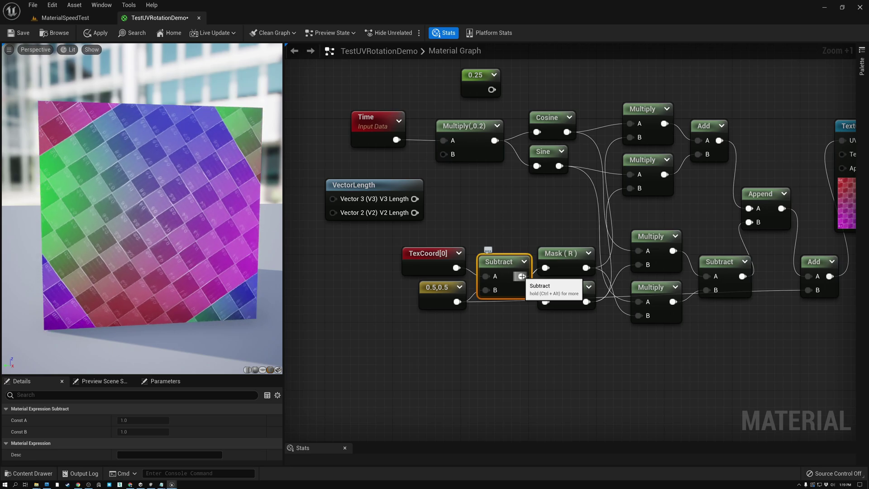
{"action": "left_click_drag", "start_coordinate": [522, 276], "coordinate": [332, 214]}
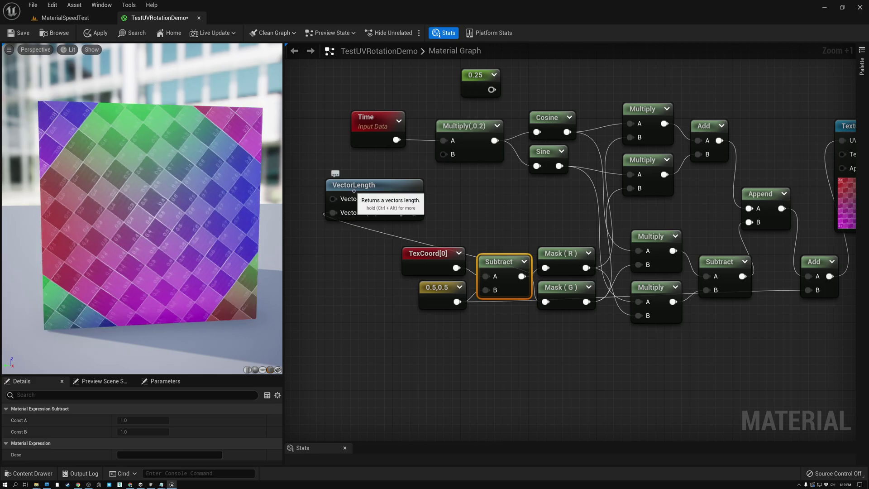
{"action": "scroll", "coordinate": [452, 194], "scroll_direction": "down", "scroll_amount": 2}
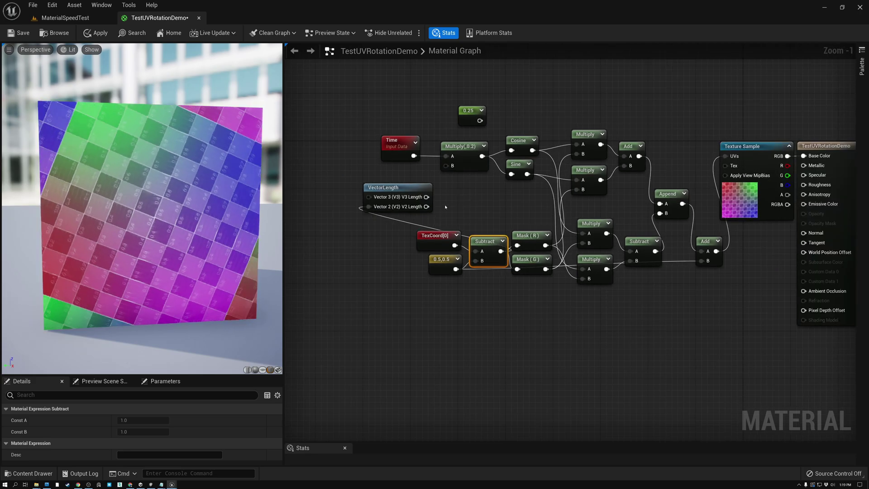
Connect VectorLength's V2 Length output to Base Color and examine the resulting radial gradient on the preview plane
{"action": "left_click_drag", "start_coordinate": [426, 206], "coordinate": [804, 156]}
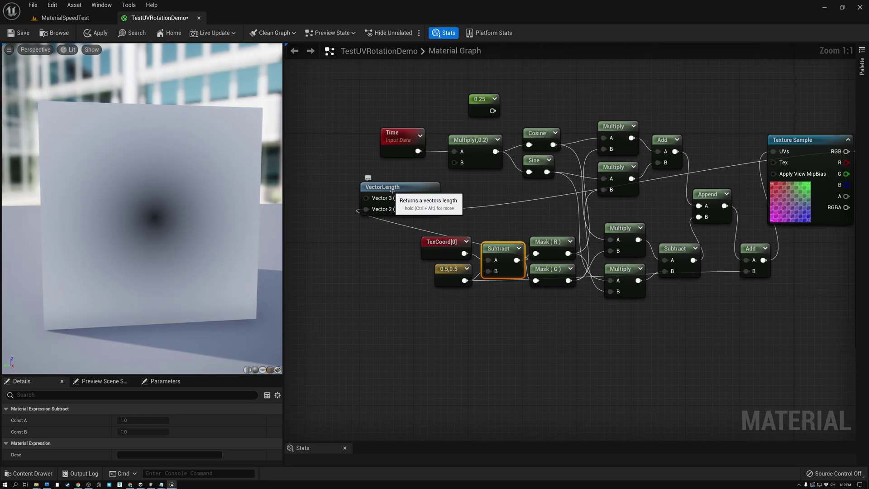
{"action": "scroll", "coordinate": [390, 190], "scroll_direction": "up", "scroll_amount": 5}
{"action": "scroll", "coordinate": [390, 190], "scroll_direction": "up", "scroll_amount": 3}
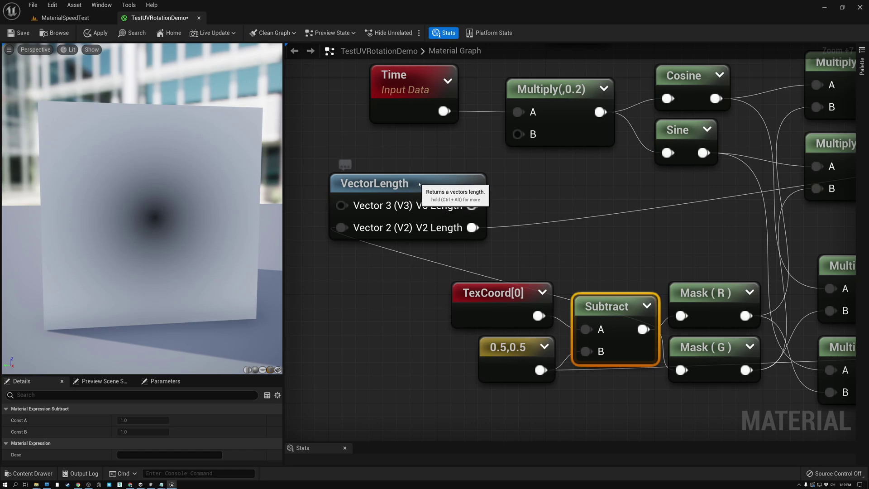
{"action": "left_click_drag", "start_coordinate": [421, 184], "coordinate": [435, 184]}
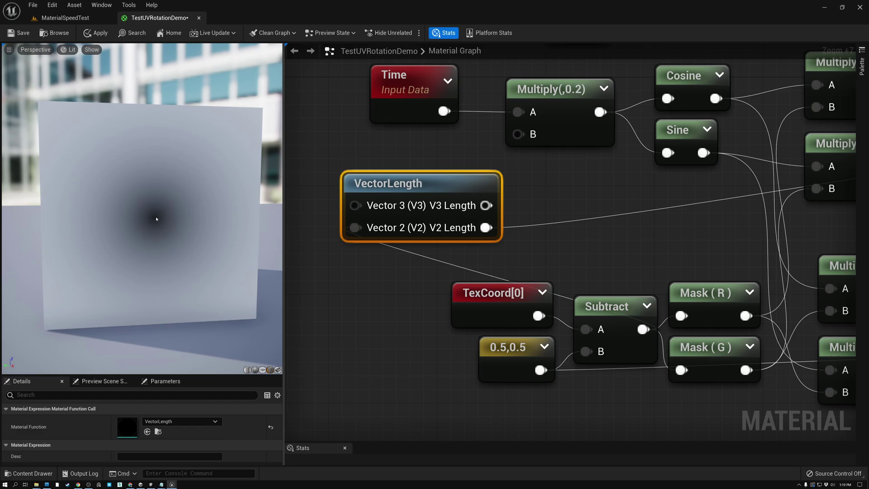
{"action": "scroll", "coordinate": [156, 220], "scroll_direction": "up", "scroll_amount": 3}
{"action": "scroll", "coordinate": [162, 219], "scroll_direction": "down", "scroll_amount": 3}
Add a OneMinus node fed by VectorLength's V2 Length output, place it beside VectorLength, and connect it to Base Color
{"action": "left_click_drag", "start_coordinate": [487, 227], "coordinate": [557, 229]}
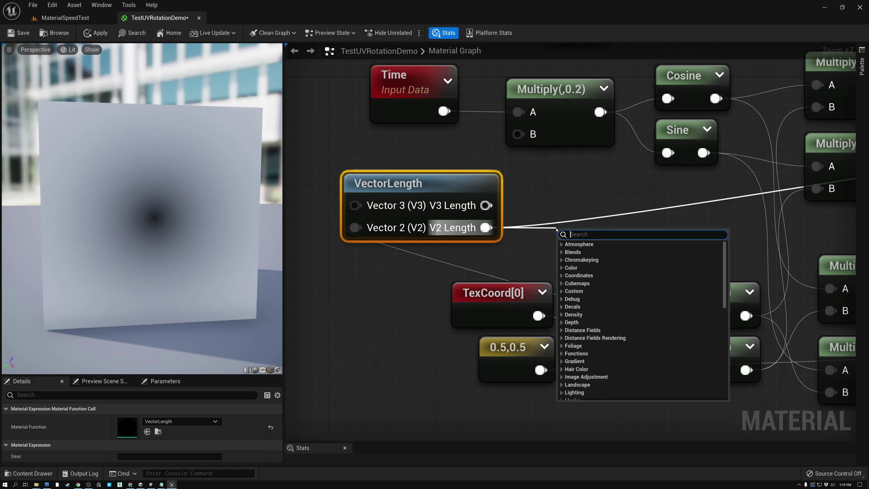
{"action": "type", "text": "one"}
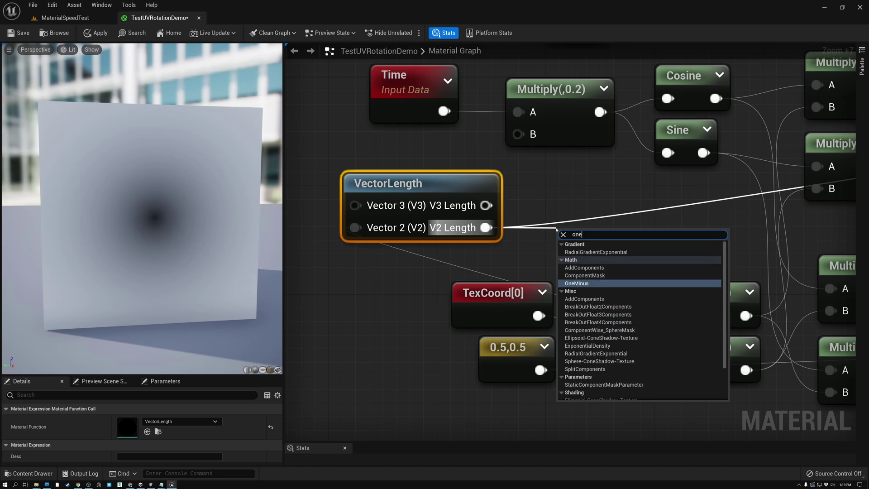
{"action": "left_click", "coordinate": [577, 283]}
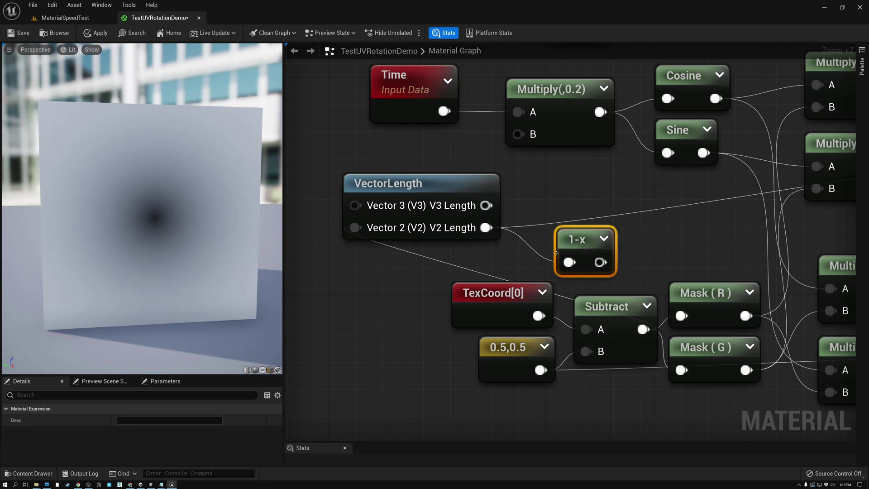
{"action": "scroll", "coordinate": [562, 238], "scroll_direction": "down", "scroll_amount": 3}
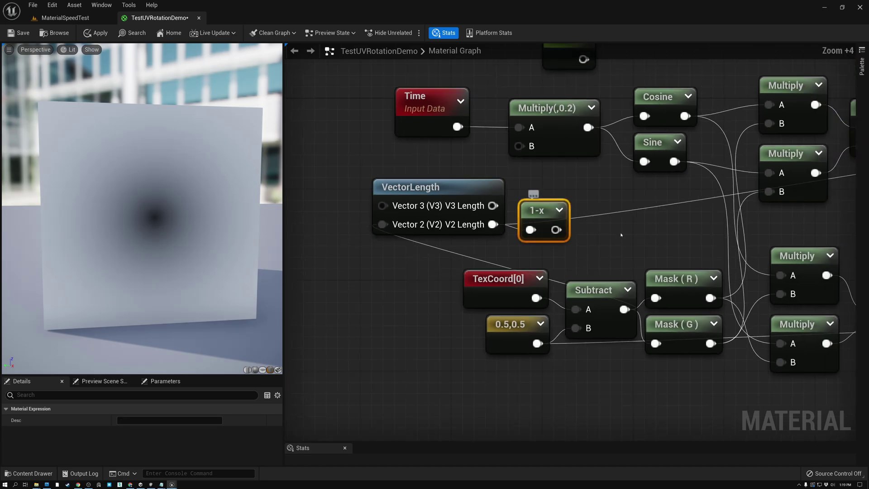
{"action": "right_click_drag", "start_coordinate": [621, 235], "coordinate": [495, 246]}
{"action": "scroll", "coordinate": [495, 246], "scroll_direction": "down", "scroll_amount": 4}
{"action": "left_click_drag", "start_coordinate": [457, 243], "coordinate": [793, 182]}
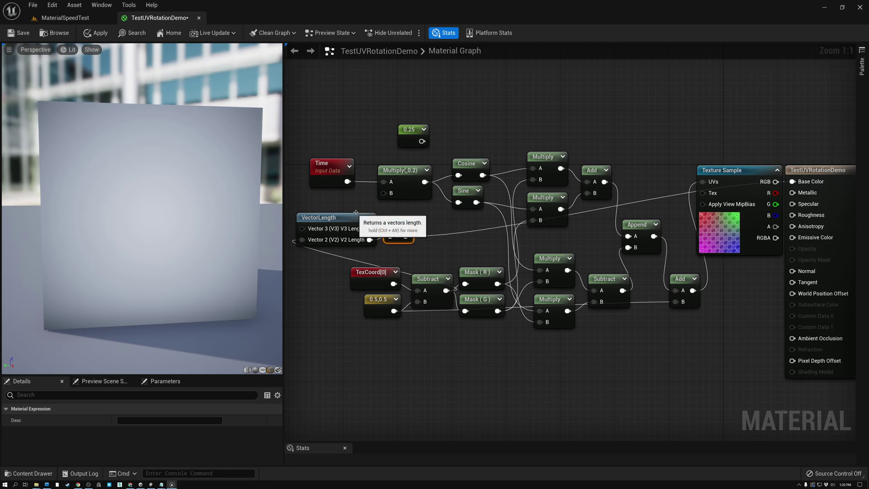
Move VectorLength and its 1-x node away from the rotation network, and move Time with Multiply(,0.2) up above the graph
{"action": "right_click_drag", "start_coordinate": [356, 214], "coordinate": [456, 203]}
{"action": "left_click_drag", "start_coordinate": [445, 190], "coordinate": [416, 226]}
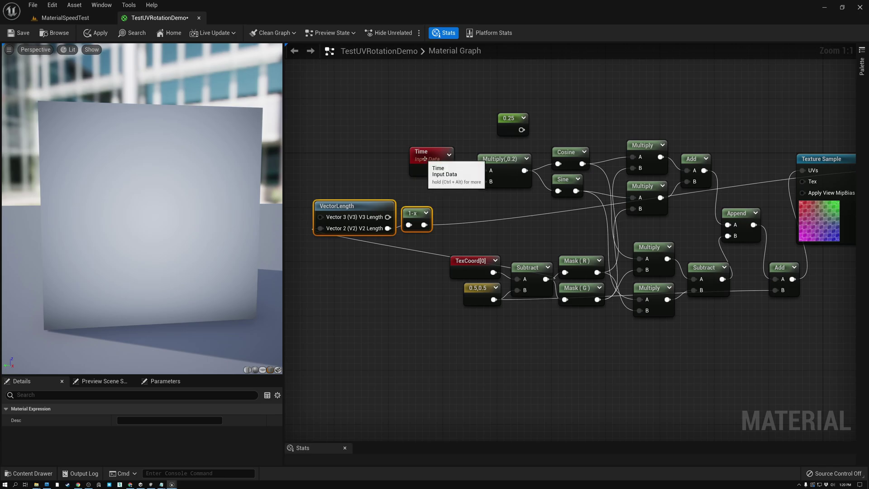
{"action": "left_click_drag", "start_coordinate": [424, 159], "coordinate": [423, 132]}
{"action": "left_click_drag", "start_coordinate": [505, 167], "coordinate": [491, 133]}
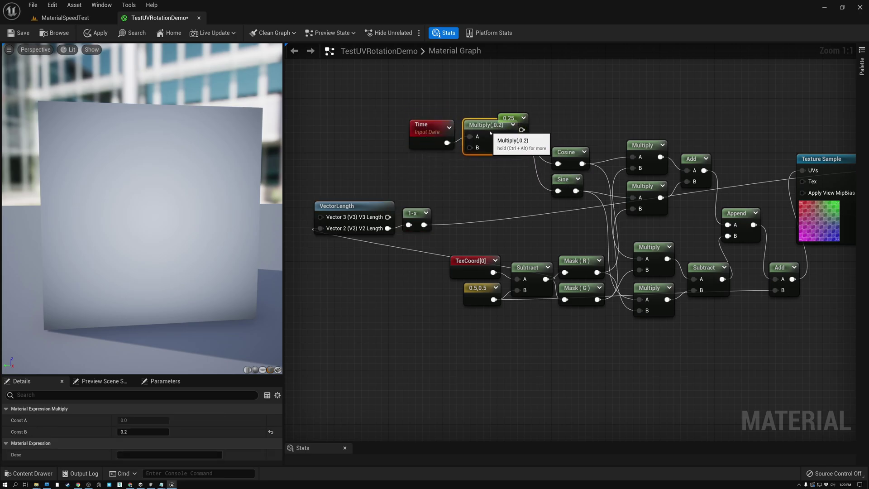
{"action": "left_click_drag", "start_coordinate": [437, 113], "coordinate": [430, 92]}
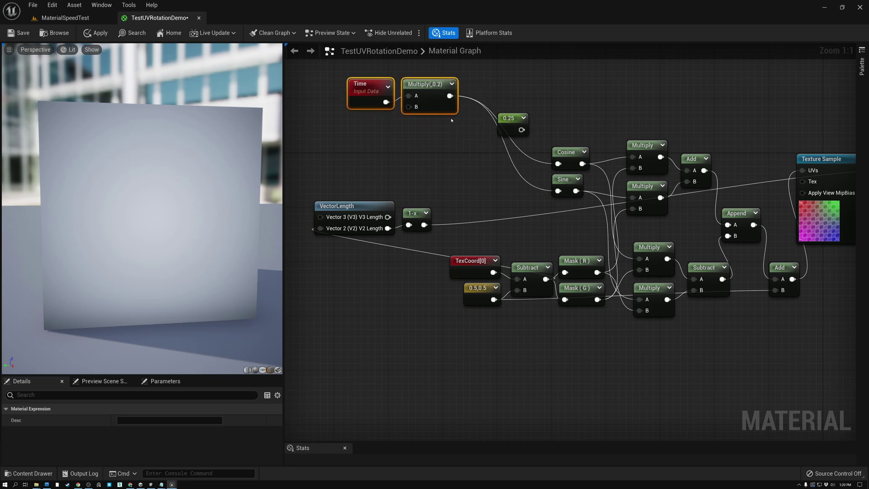
Disconnect the Multiply(,0.2) node from the Cosine and Sine inputs
{"action": "left_click", "coordinate": [558, 164], "text": "alt"}
{"action": "left_click", "coordinate": [523, 182]}
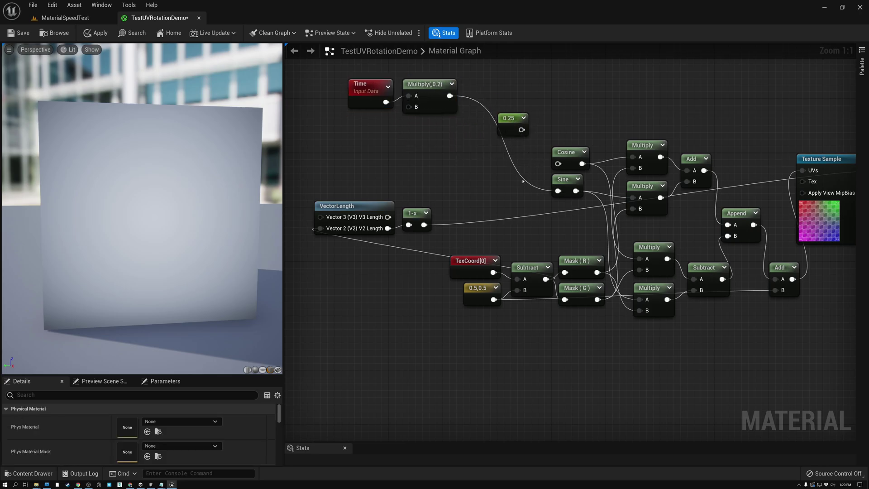
{"action": "left_click", "coordinate": [559, 191], "text": "alt"}
Add a second Time node above VectorLength and shift VectorLength slightly away from its 1-x node
{"action": "right_click", "coordinate": [349, 165]}
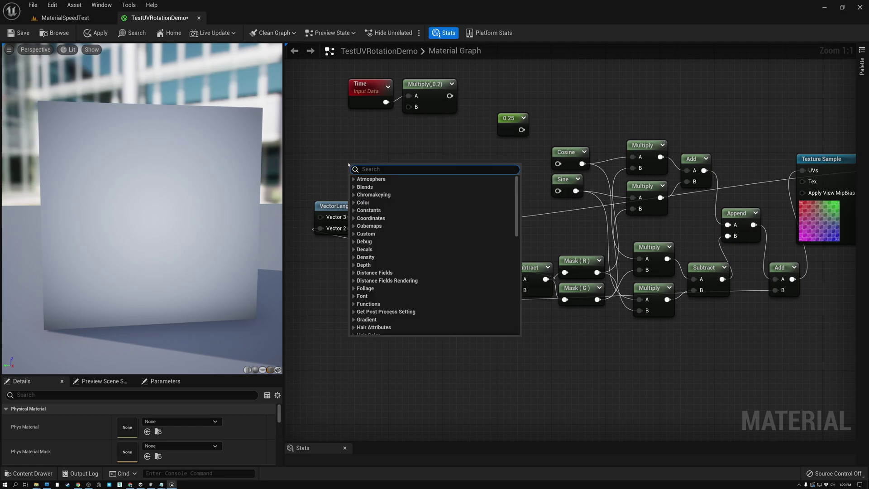
{"action": "type", "text": "time"}
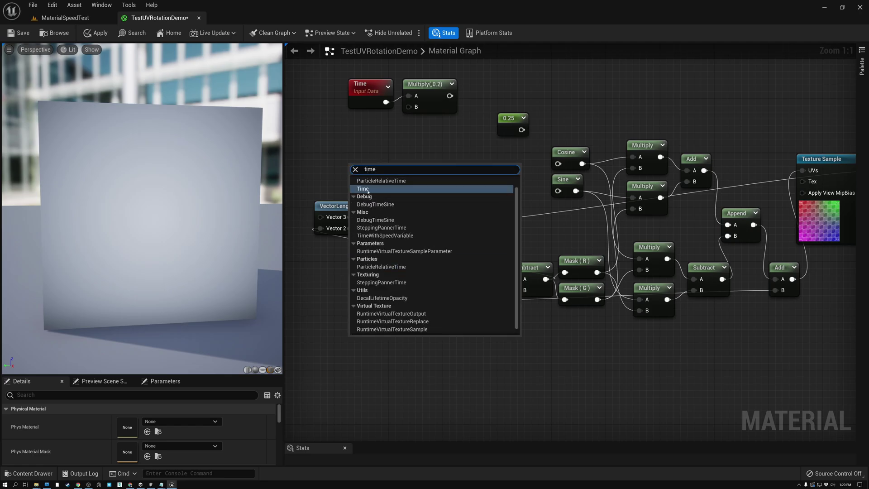
{"action": "left_click", "coordinate": [357, 189]}
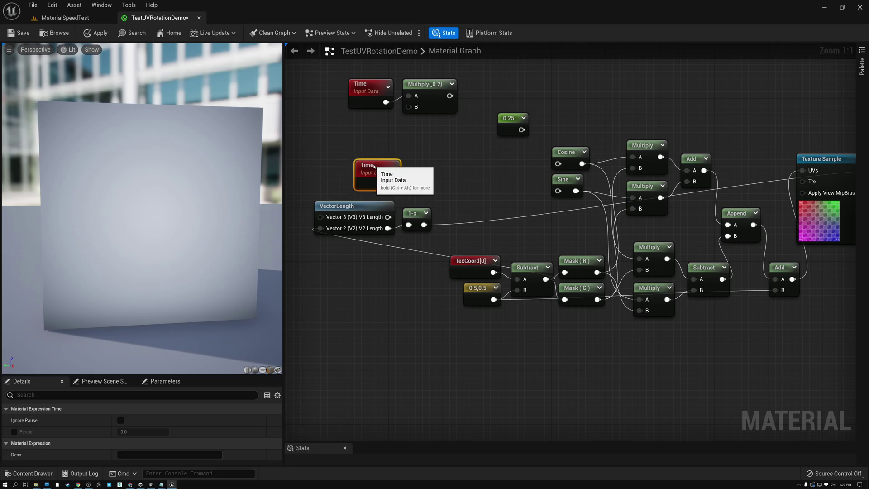
{"action": "mouse_move", "coordinate": [332, 202]}
{"action": "left_mouse_down"}
{"action": "mouse_move", "coordinate": [344, 202]}
{"action": "mouse_move", "coordinate": [324, 202]}
{"action": "left_mouse_up"}
Multiply the new Time node by the 1-x output with a new Multiply node, and move Time and VectorLength closer to it
{"action": "left_click_drag", "start_coordinate": [391, 184], "coordinate": [467, 186]}
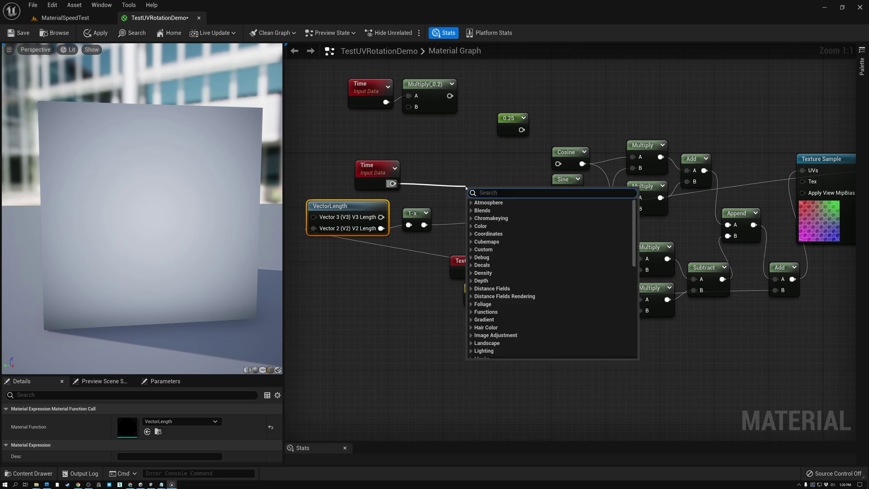
{"action": "type", "text": "mul"}
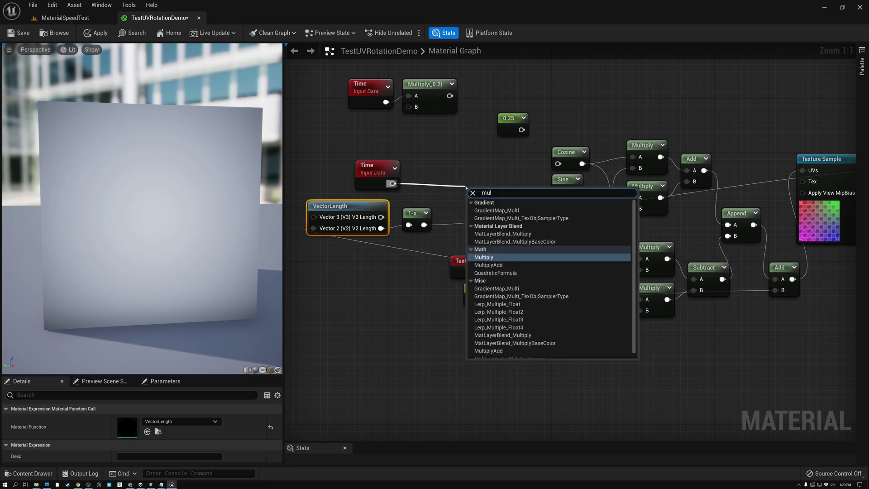
{"action": "left_click", "coordinate": [484, 257]}
{"action": "left_click_drag", "start_coordinate": [422, 225], "coordinate": [460, 194]}
{"action": "left_click_drag", "start_coordinate": [367, 167], "coordinate": [401, 167]}
{"action": "left_click_drag", "start_coordinate": [358, 195], "coordinate": [379, 210]}
{"action": "left_click", "coordinate": [380, 198]}
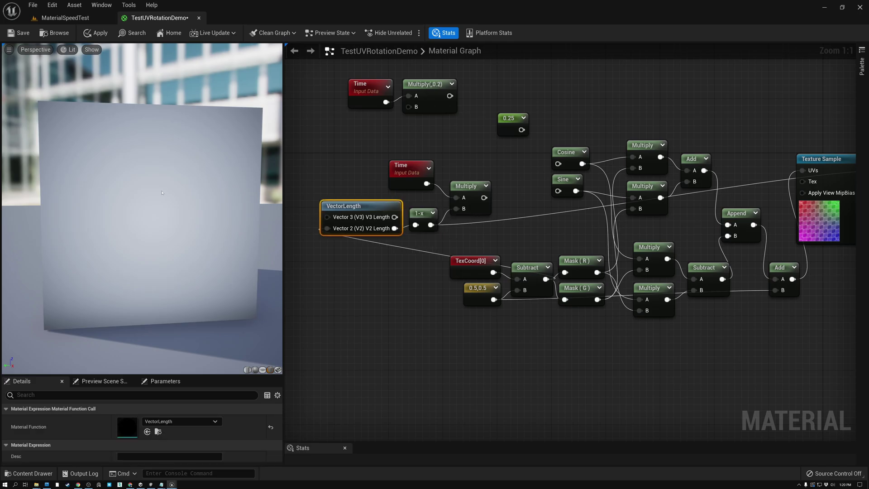
Connect the new Multiply node's output to both the Cosine and Sine inputs
{"action": "right_click_drag", "start_coordinate": [562, 229], "coordinate": [534, 242]}
{"action": "left_click_drag", "start_coordinate": [455, 209], "coordinate": [529, 175]}
{"action": "left_click_drag", "start_coordinate": [455, 210], "coordinate": [529, 203]}
Connect the Texture Sample's RGB output to Base Color again and examine the swirl on the preview plane up close
{"action": "right_click_drag", "start_coordinate": [752, 188], "coordinate": [624, 188]}
{"action": "left_click_drag", "start_coordinate": [719, 183], "coordinate": [736, 182]}
{"action": "right_click_drag", "start_coordinate": [522, 106], "coordinate": [648, 113]}
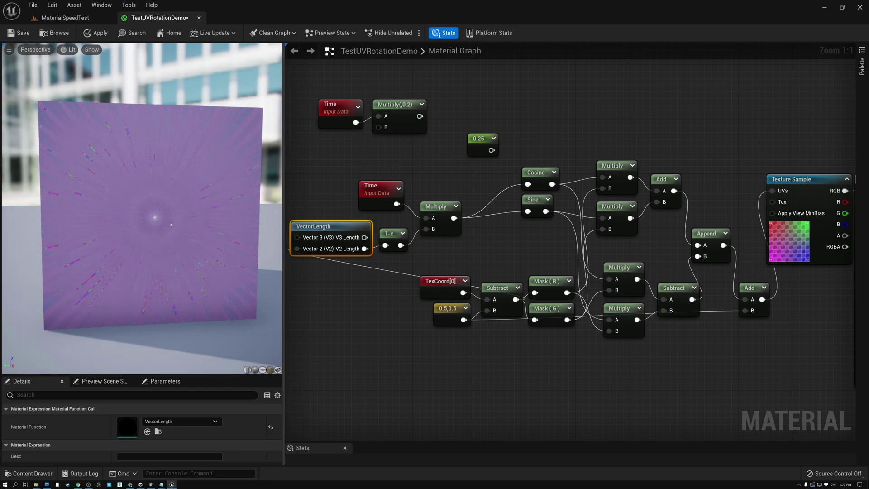
{"action": "scroll", "coordinate": [146, 217], "scroll_direction": "up", "scroll_amount": 5}
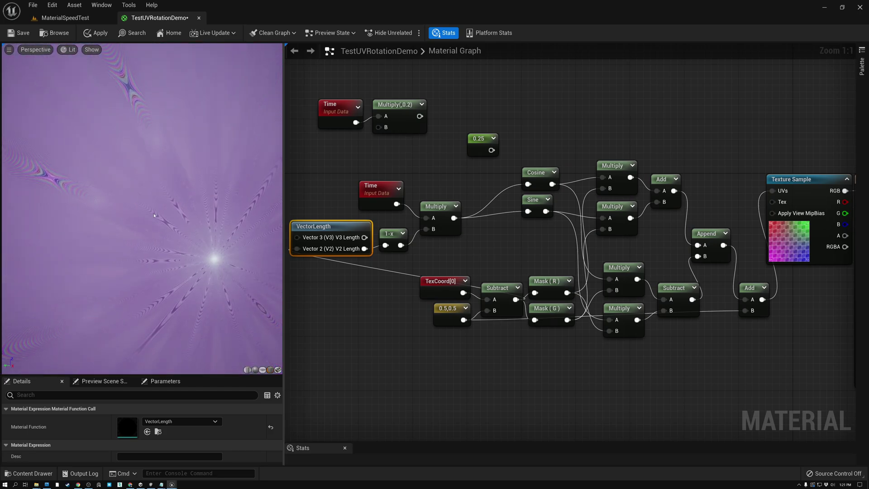
{"action": "scroll", "coordinate": [154, 216], "scroll_direction": "down", "scroll_amount": 3}
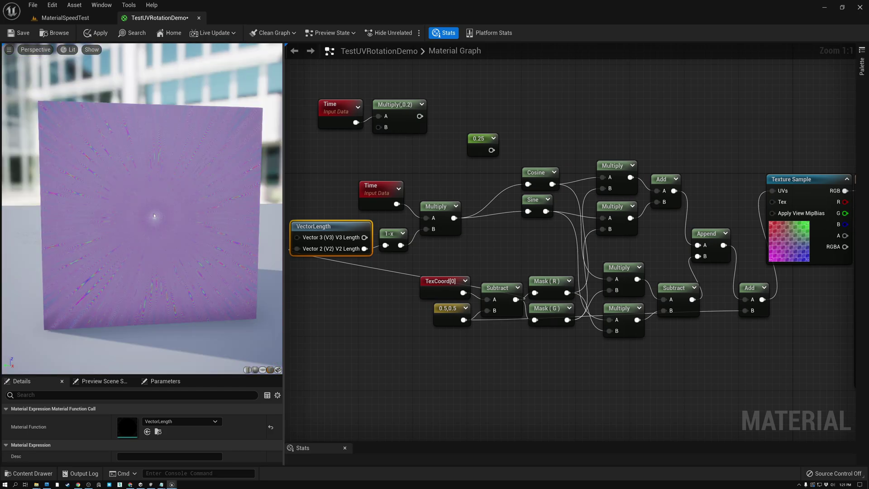
{"action": "scroll", "coordinate": [155, 216], "scroll_direction": "up", "scroll_amount": 3}
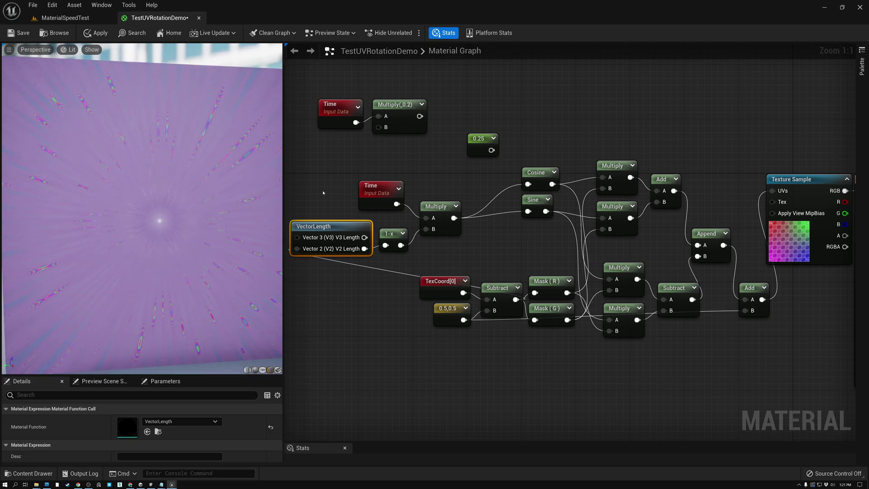
Enable Period on the Time node feeding the new Multiply, set it to 6, and move the node clear of Multiply
{"action": "left_click", "coordinate": [388, 184]}
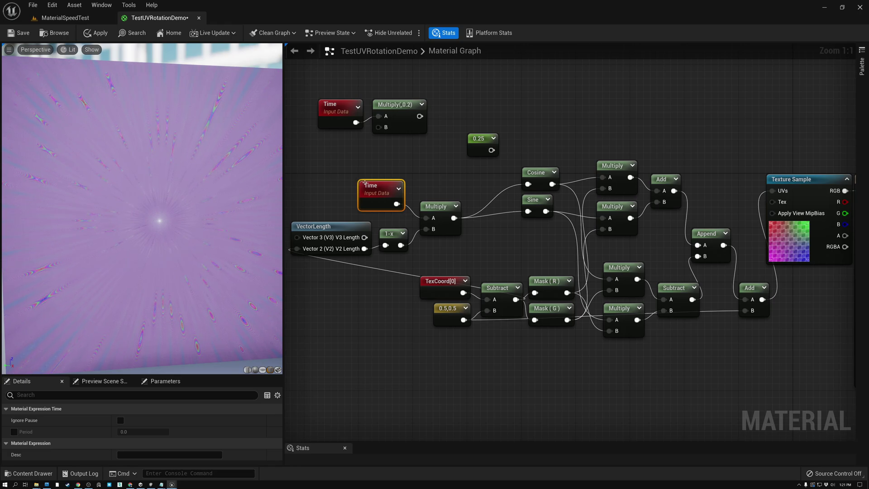
{"action": "left_click_drag", "start_coordinate": [365, 183], "coordinate": [351, 183]}
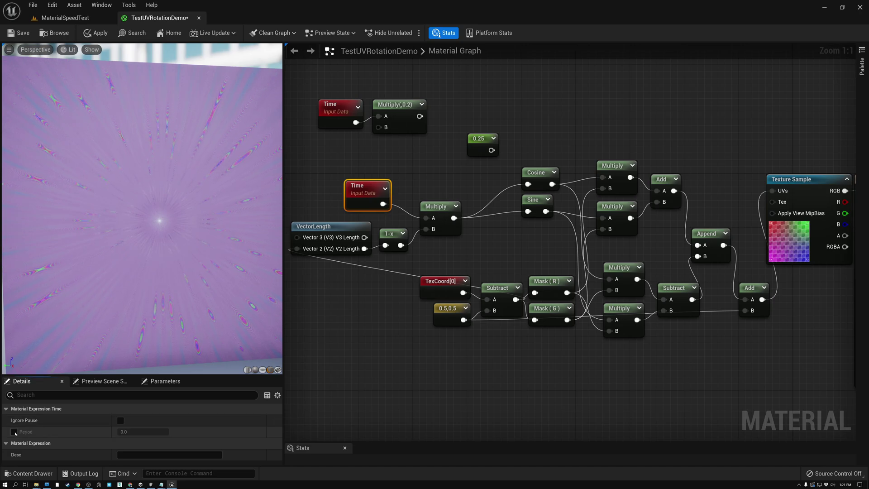
{"action": "left_click", "coordinate": [14, 432]}
{"action": "left_click", "coordinate": [128, 432]}
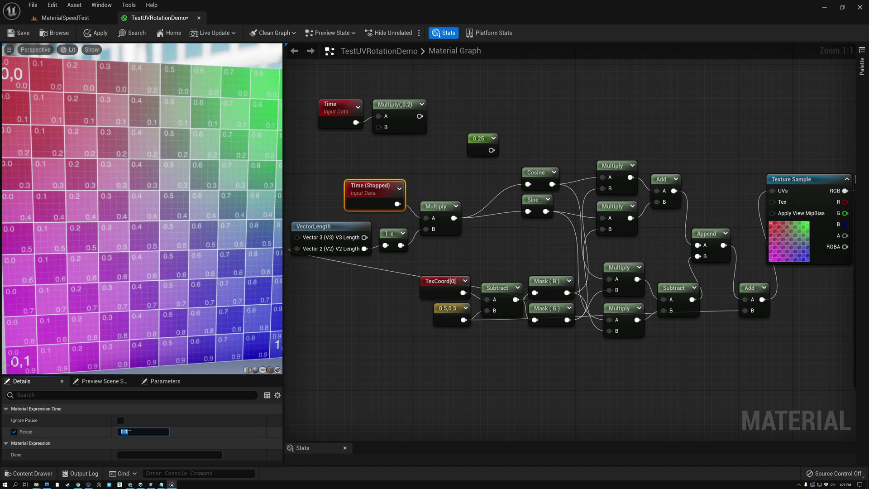
{"action": "type", "text": "6"}
{"action": "key", "text": "Return"}
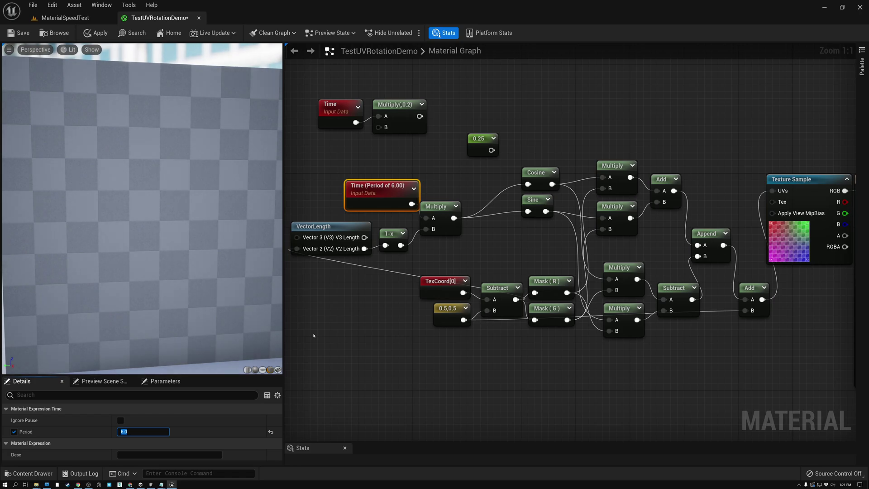
{"action": "left_click_drag", "start_coordinate": [386, 185], "coordinate": [373, 185]}
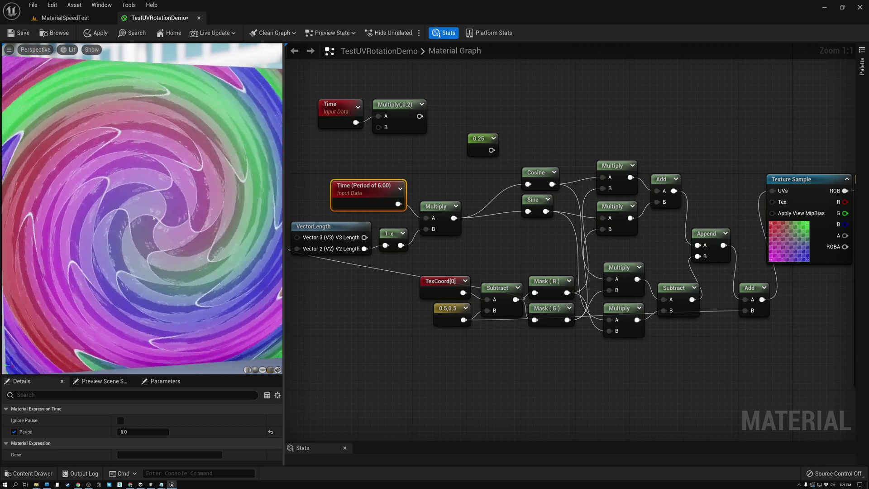
{"action": "scroll", "coordinate": [154, 219], "scroll_direction": "down", "scroll_amount": 5}
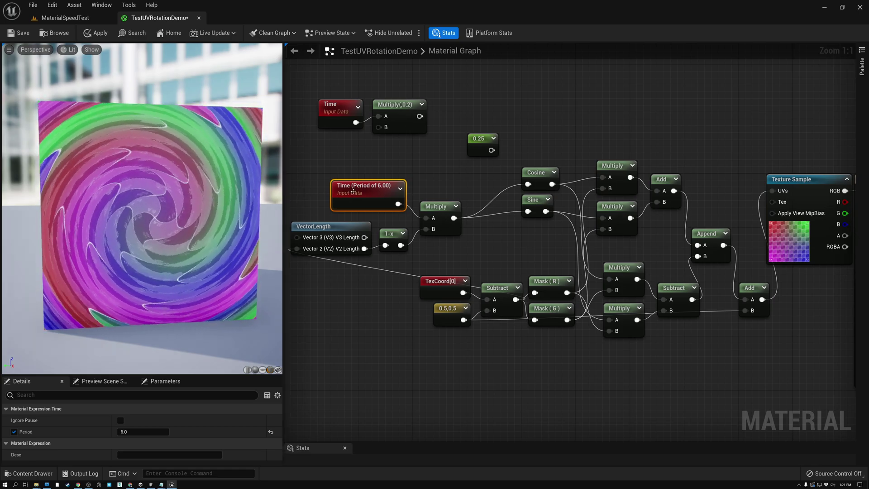
Set the Time node's Period to 3 and inspect the swirl's animation on the preview plane
{"action": "left_click", "coordinate": [134, 433]}
{"action": "type", "text": "3"}
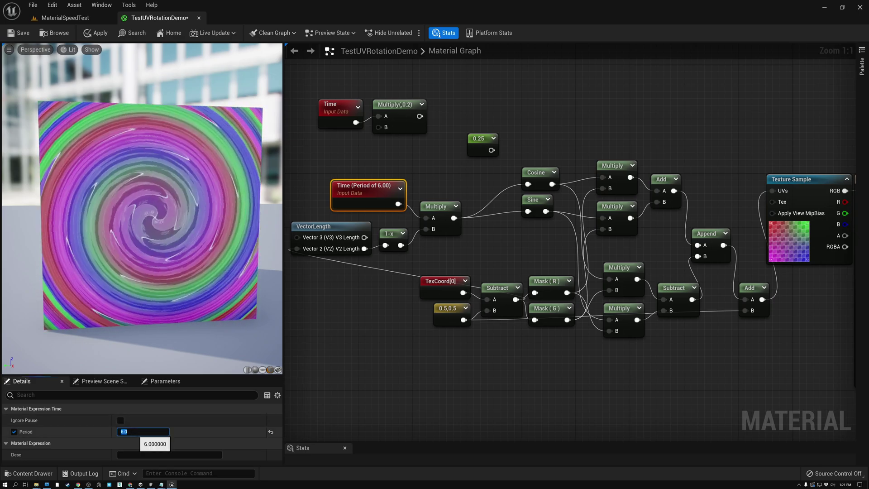
{"action": "key", "text": "Return"}
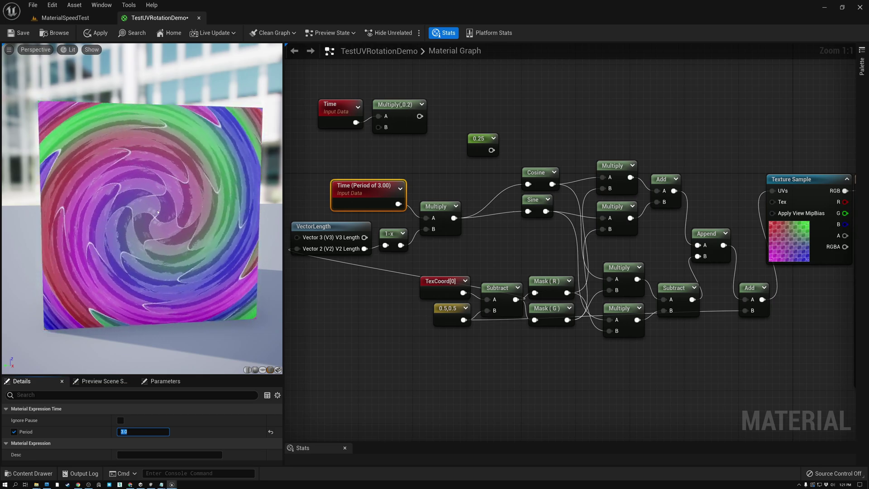
{"action": "scroll", "coordinate": [158, 212], "scroll_direction": "up", "scroll_amount": 3}
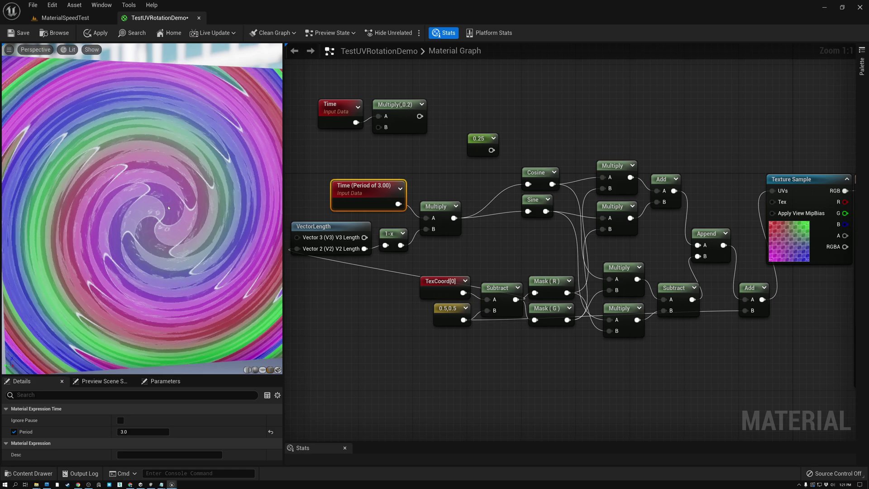
{"action": "scroll", "coordinate": [163, 207], "scroll_direction": "down", "scroll_amount": 3}
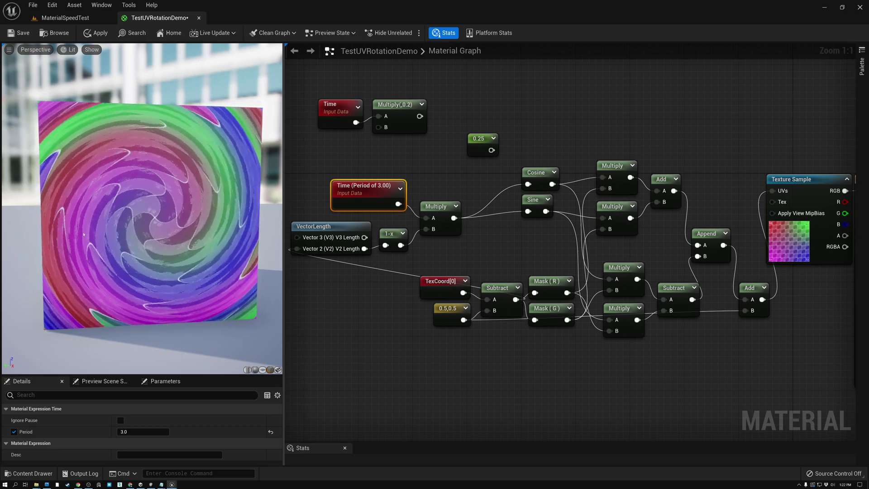
Set the G value of the 0.5,0.5 constant to 0 to shift the swirl's centre
{"action": "left_click", "coordinate": [450, 315]}
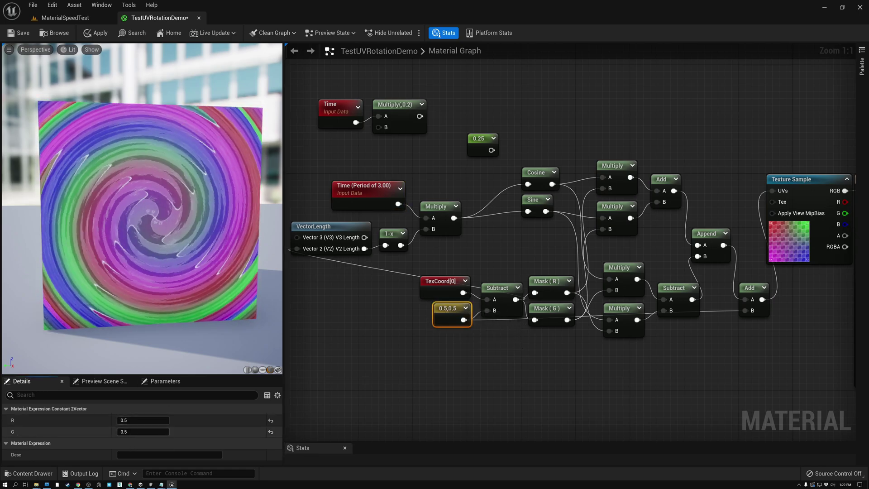
{"action": "left_click", "coordinate": [155, 431]}
{"action": "type", "text": "0"}
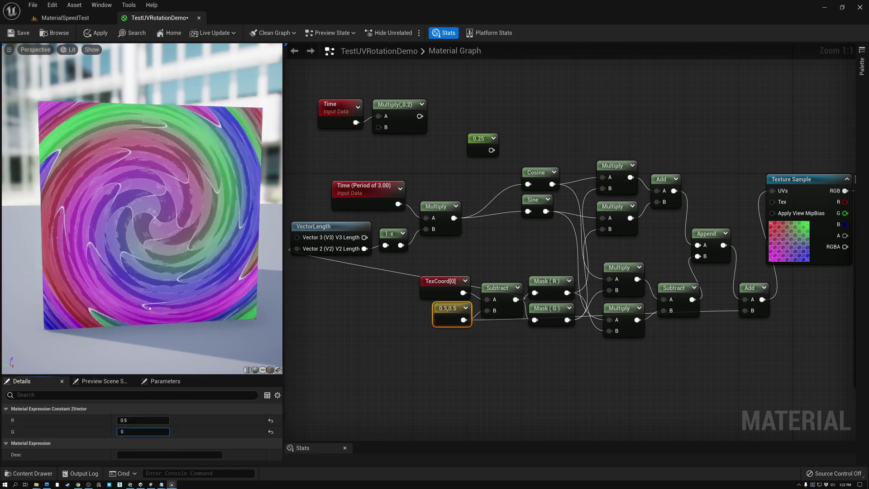
{"action": "key", "text": "Return"}
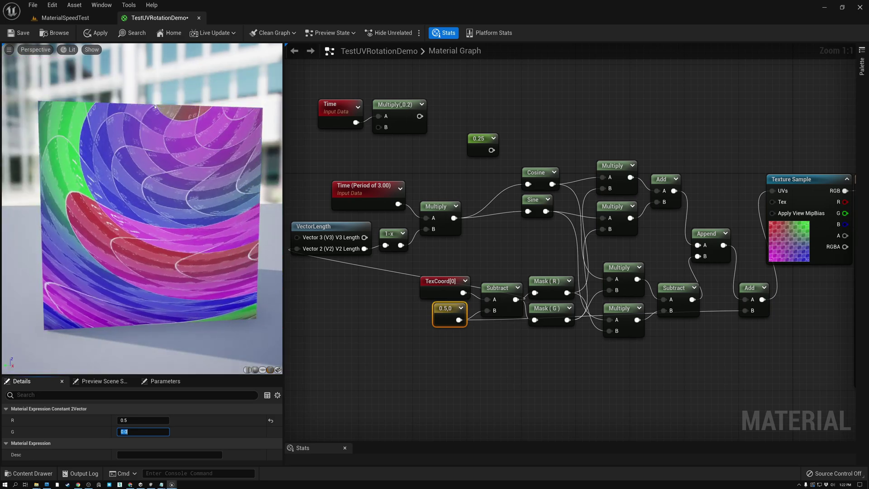
Set both the R and G values of the selected 2-vector constant to 1 to try the swirl around a corner
{"action": "type", "text": "1"}
{"action": "left_click", "coordinate": [139, 420]}
{"action": "type", "text": "1"}
{"action": "key", "text": "Return"}
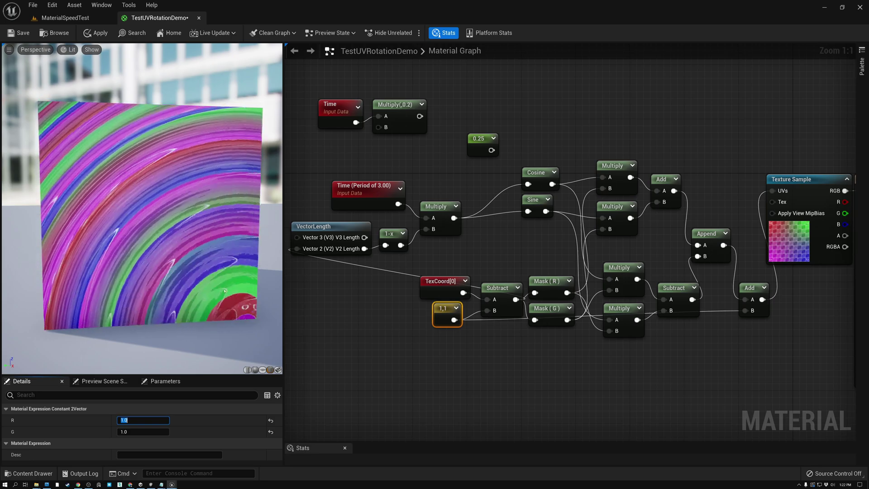
Set both R and G of the 2-vector constant to 0.5 to centre the swirl
{"action": "type", "text": "0.5"}
{"action": "left_click", "coordinate": [143, 432]}
{"action": "type", "text": "0.5"}
{"action": "key", "text": "Return"}
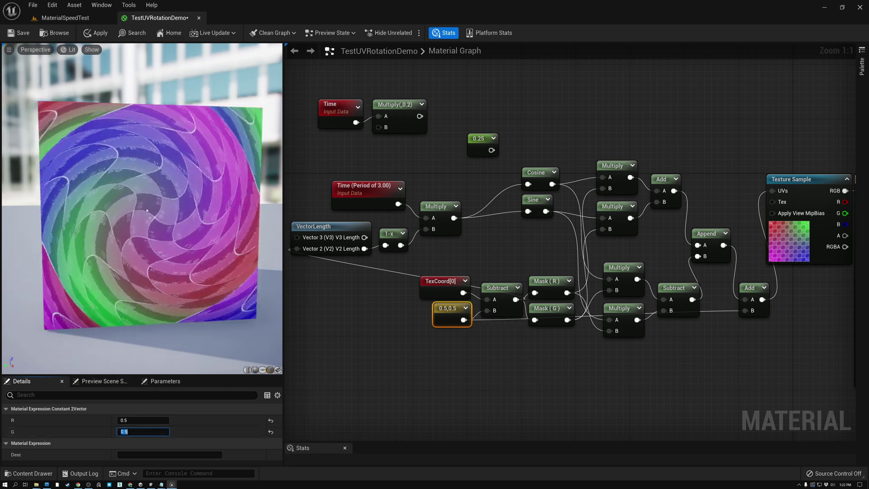
Move the periodic Time, VectorLength, 1-x and their Multiply node as a group closer to the Cosine and Sine nodes
{"action": "left_click", "coordinate": [335, 226]}
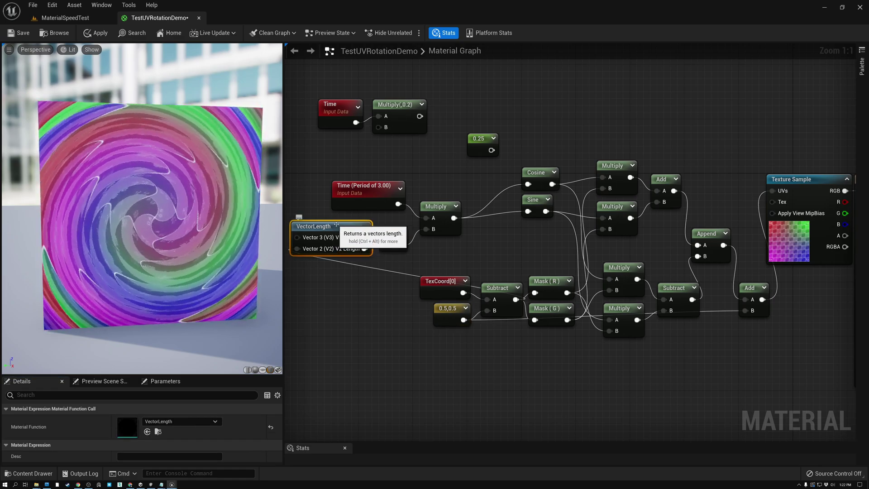
{"action": "left_click", "coordinate": [354, 186]}
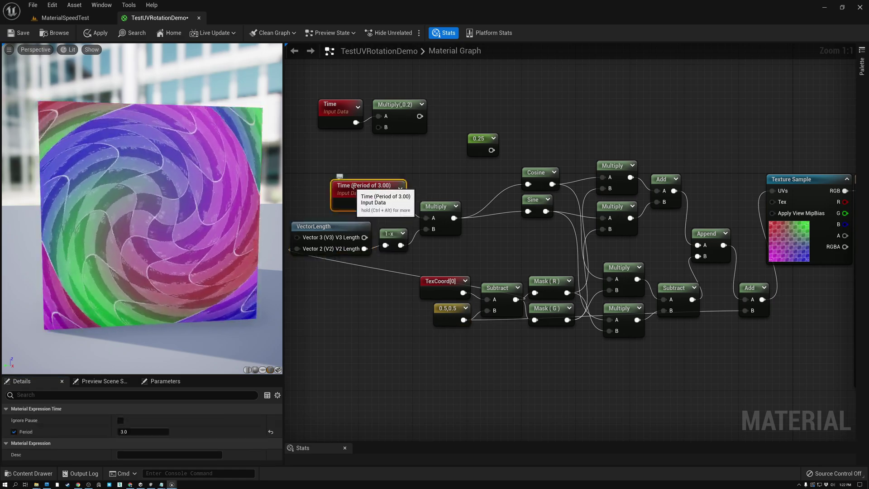
{"action": "left_click_drag", "start_coordinate": [299, 262], "coordinate": [475, 179]}
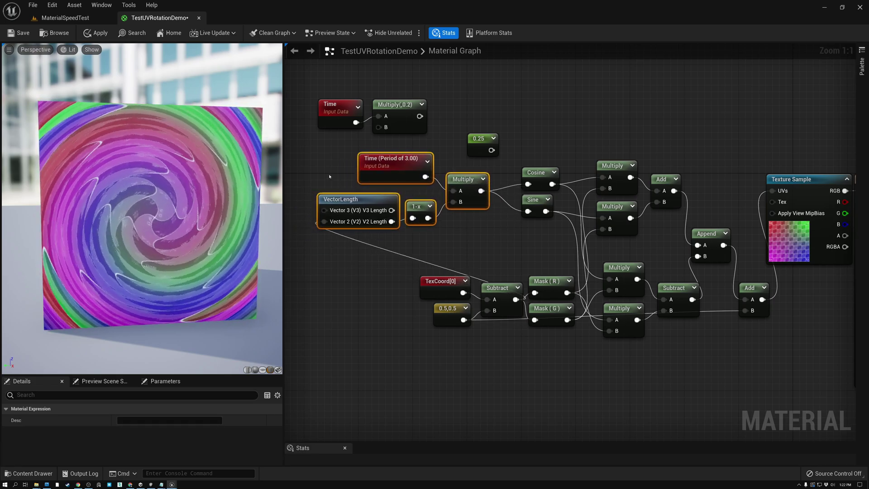
Connect the Multiply(,0.2) output to the inputs of both Cosine and Sine, replacing the swirl input
{"action": "left_click", "coordinate": [325, 172]}
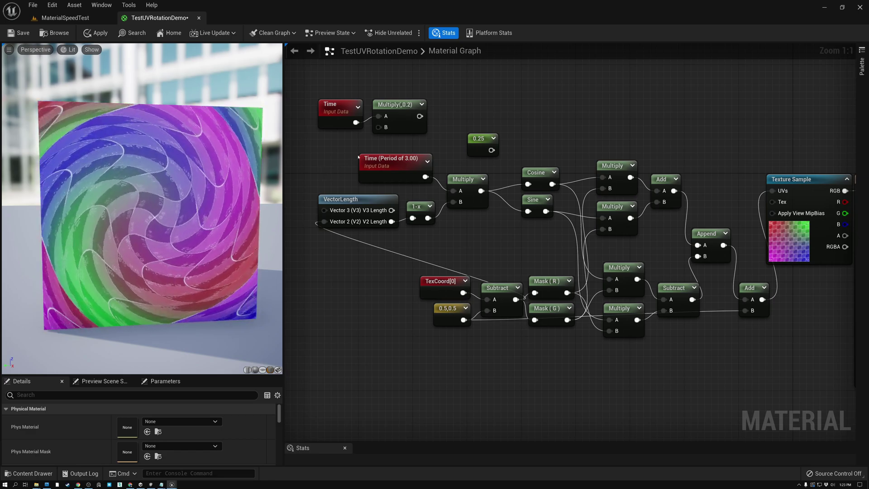
{"action": "left_click_drag", "start_coordinate": [420, 116], "coordinate": [528, 183]}
{"action": "left_click_drag", "start_coordinate": [420, 116], "coordinate": [528, 212]}
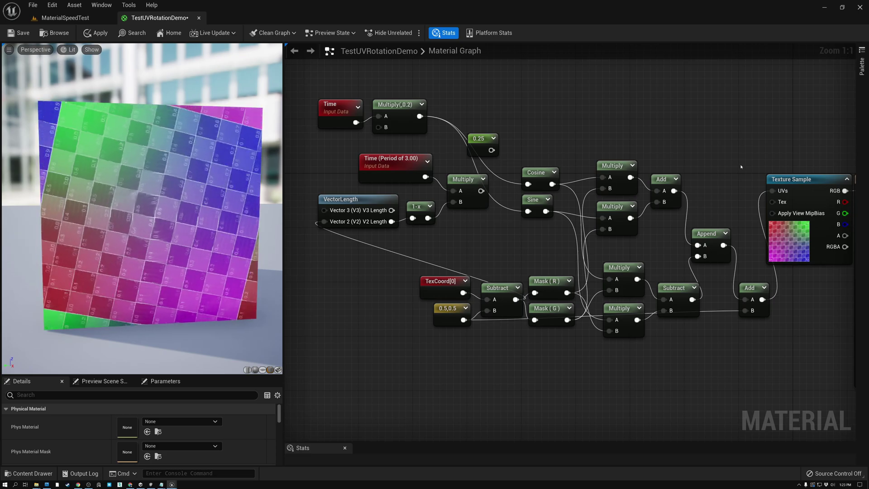
Paste a Texture Sample with the leafy branch texture and place it above the checker Texture Sample
{"action": "right_click_drag", "start_coordinate": [798, 179], "coordinate": [582, 196]}
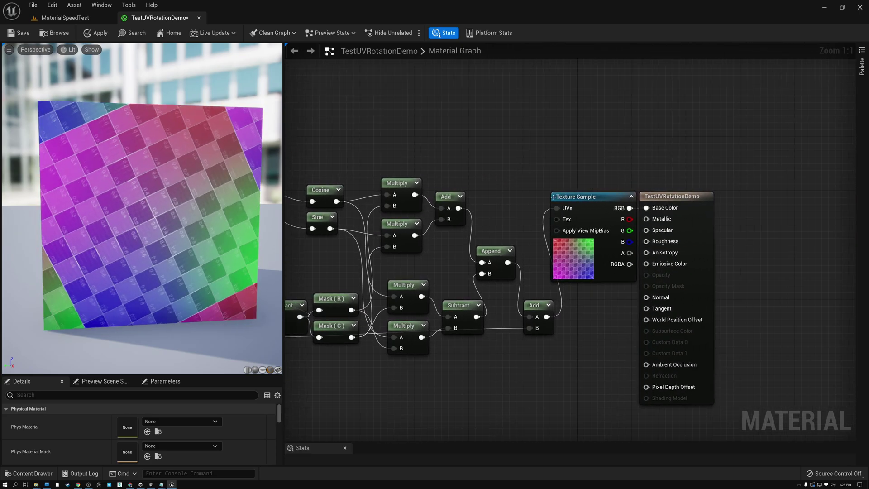
{"action": "left_click", "coordinate": [580, 196]}
{"action": "key", "text": "ctrl+c"}
{"action": "left_click", "coordinate": [566, 117]}
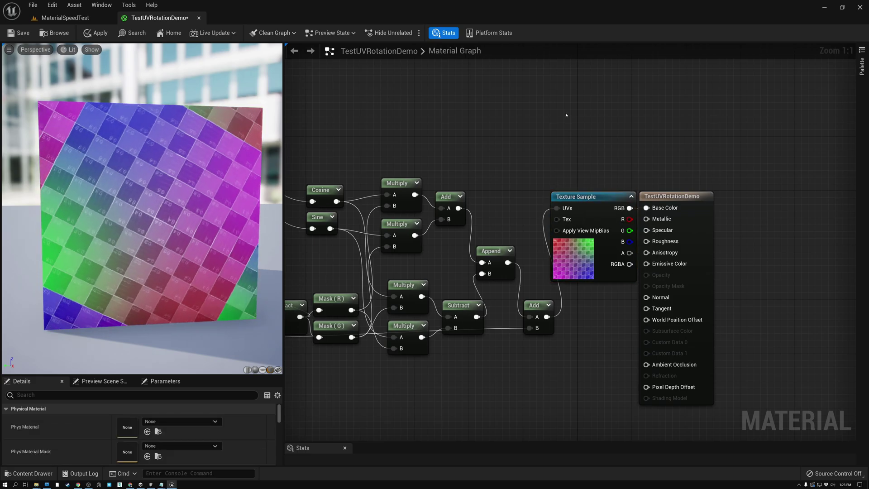
{"action": "key", "text": "ctrl+v"}
{"action": "left_click_drag", "start_coordinate": [576, 119], "coordinate": [564, 99]}
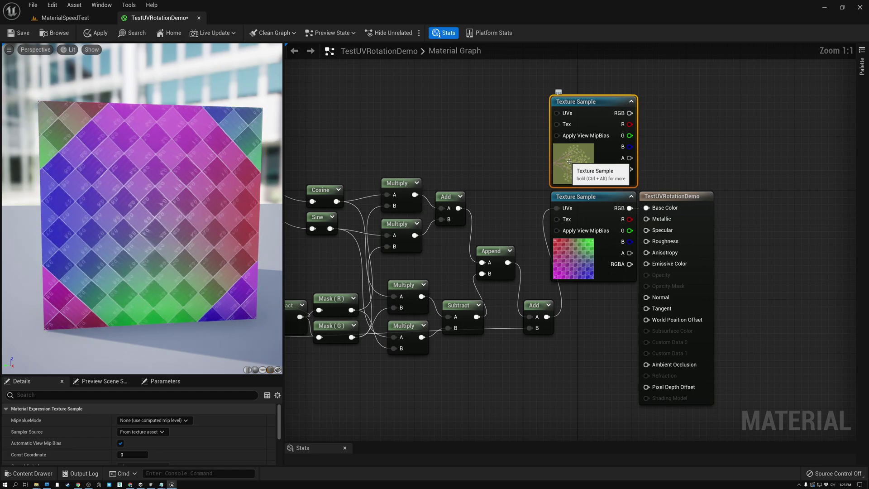
Connect the branch Texture Sample's RGB output to Base Color and examine the branch on the preview plane
{"action": "scroll", "coordinate": [569, 162], "scroll_direction": "up", "scroll_amount": 6}
{"action": "left_click_drag", "start_coordinate": [678, 70], "coordinate": [714, 248]}
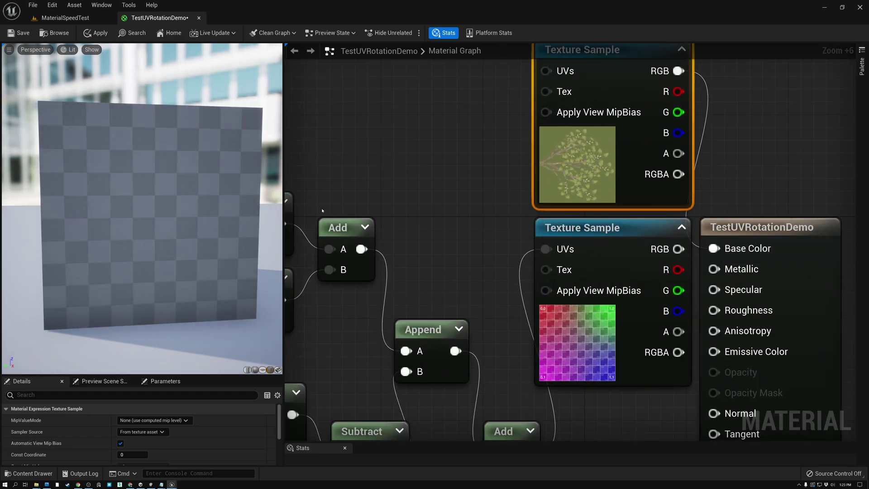
{"action": "left_click_drag", "start_coordinate": [163, 232], "coordinate": [172, 240]}
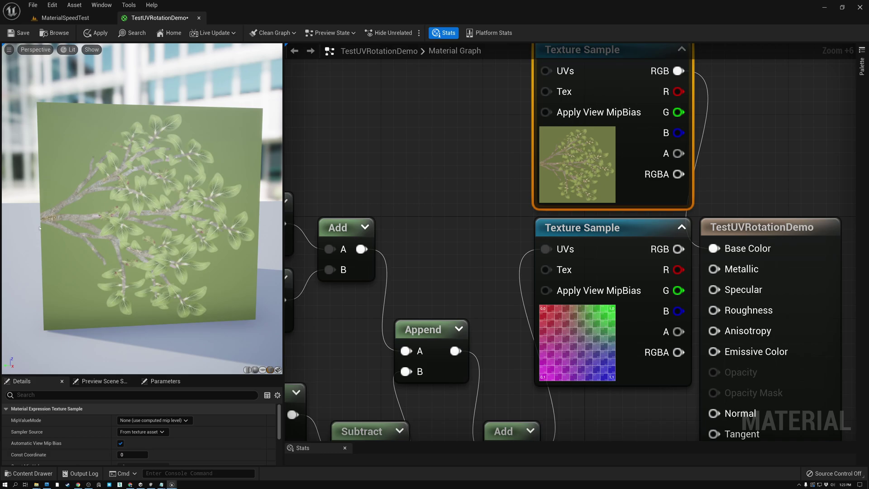
{"action": "left_click_drag", "start_coordinate": [66, 224], "coordinate": [77, 224]}
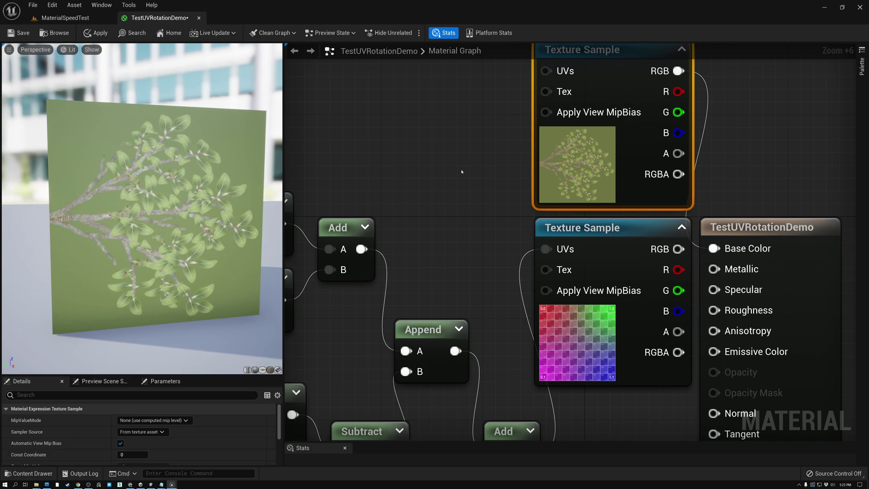
Move the checker Texture Sample well below the network and put the branch Texture Sample in its place beside the material output node
{"action": "scroll", "coordinate": [462, 172], "scroll_direction": "down", "scroll_amount": 5}
{"action": "right_click_drag", "start_coordinate": [460, 173], "coordinate": [521, 159]}
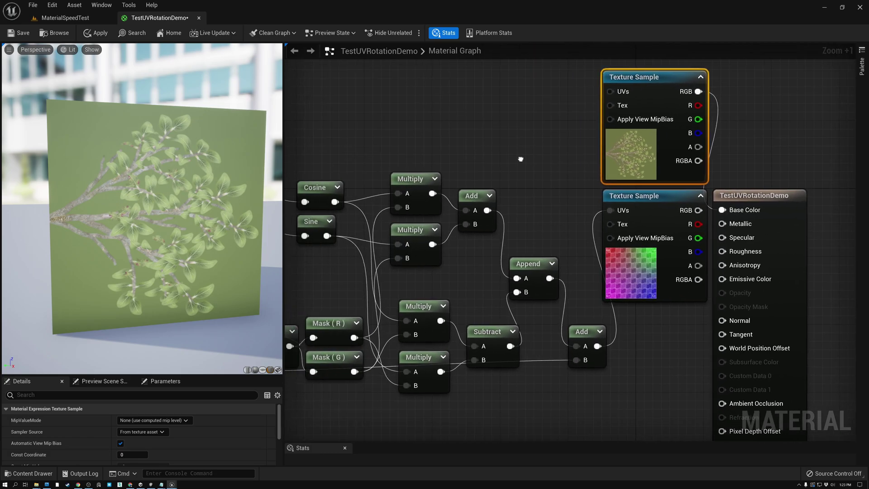
{"action": "left_click", "coordinate": [643, 196]}
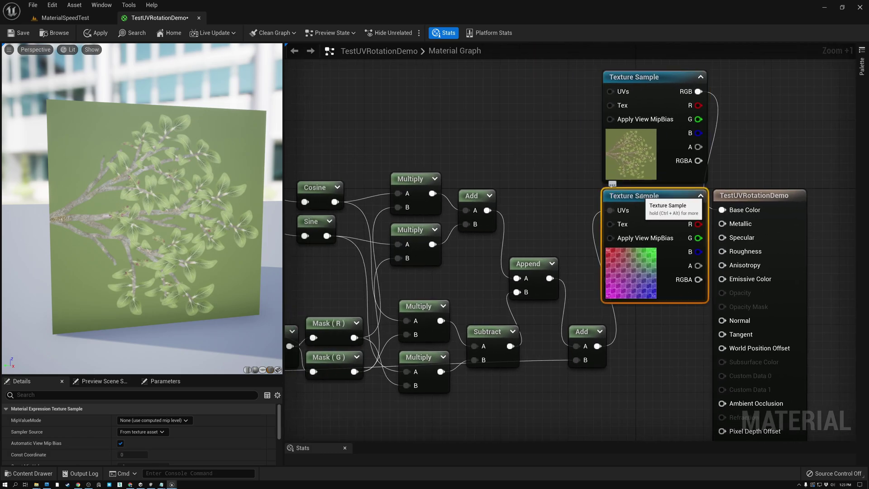
{"action": "left_click_drag", "start_coordinate": [642, 195], "coordinate": [657, 361]}
{"action": "right_click_drag", "start_coordinate": [634, 86], "coordinate": [634, 200]}
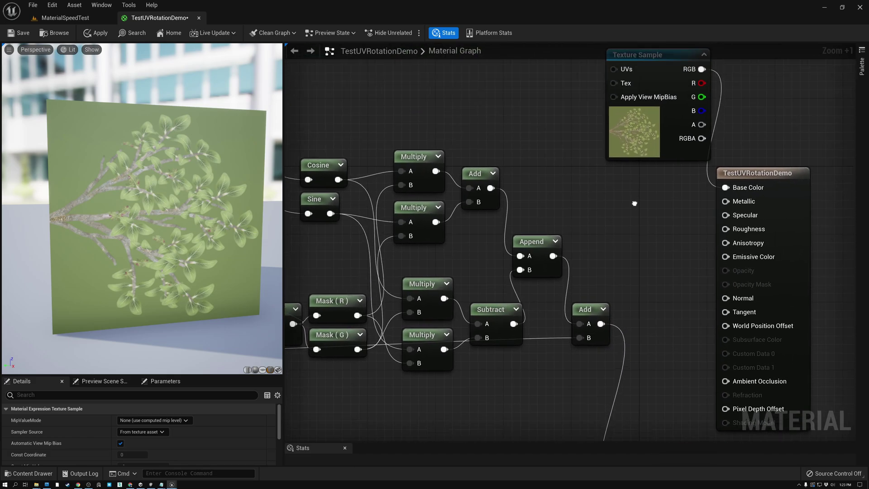
{"action": "right_click_drag", "start_coordinate": [590, 77], "coordinate": [590, 131]}
{"action": "left_click_drag", "start_coordinate": [630, 112], "coordinate": [631, 231]}
{"action": "right_click_drag", "start_coordinate": [631, 229], "coordinate": [742, 176]}
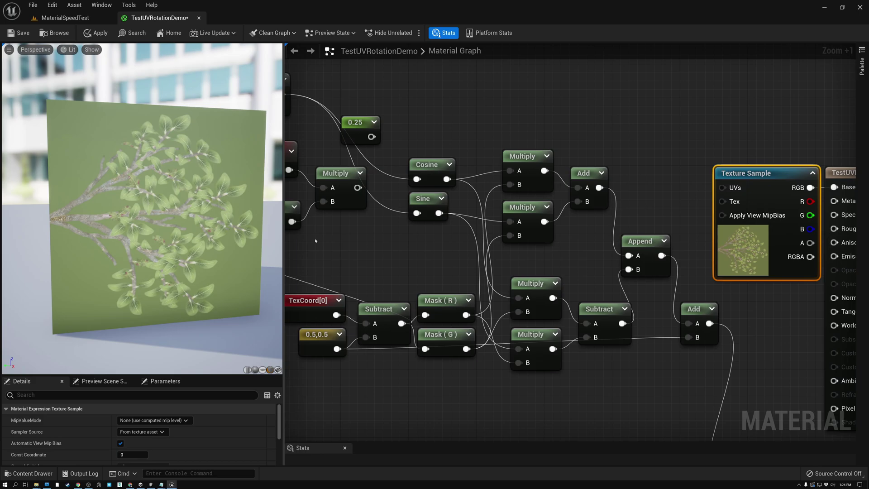
Set the R value of the 0.5,0.5 constant to 0 so the rotation pivots at the branch's base
{"action": "right_click_drag", "start_coordinate": [316, 241], "coordinate": [434, 168]}
{"action": "left_click", "coordinate": [433, 266]}
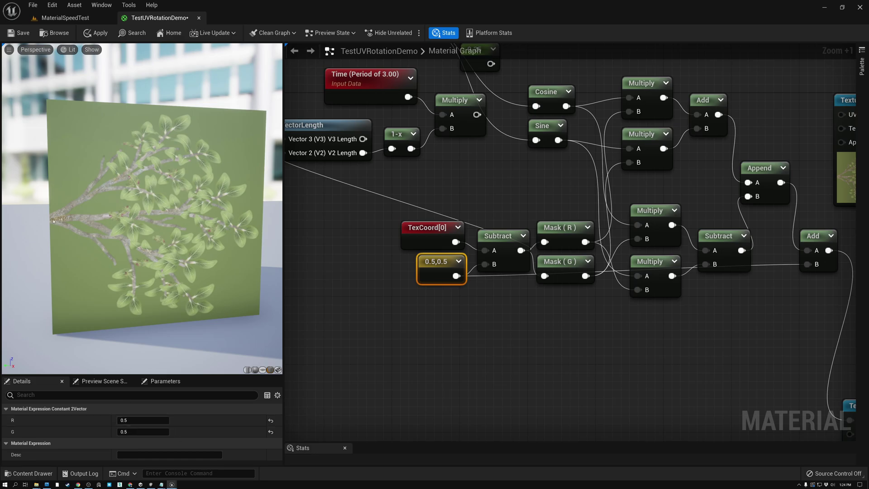
{"action": "left_click", "coordinate": [136, 420]}
{"action": "type", "text": "0"}
{"action": "key", "text": "Return"}
Connect the final Add node's output to the branch Texture Sample's UVs input
{"action": "left_click", "coordinate": [358, 326]}
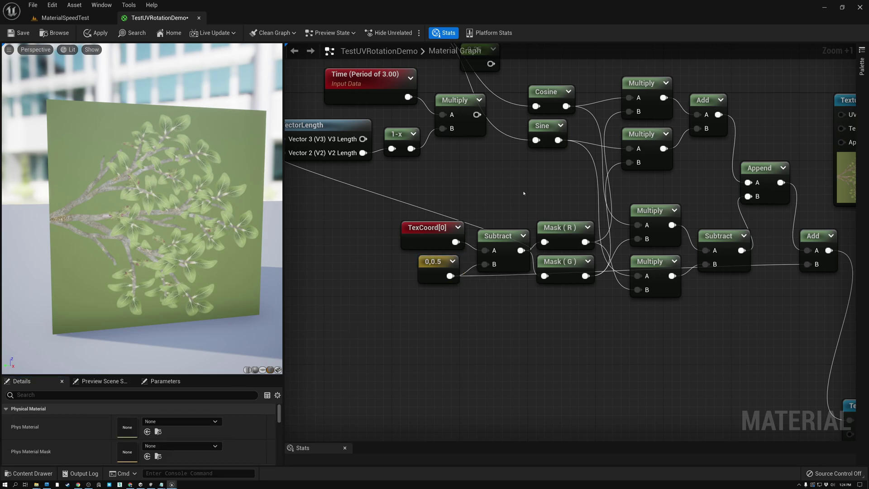
{"action": "right_click_drag", "start_coordinate": [524, 193], "coordinate": [352, 223]}
{"action": "left_click_drag", "start_coordinate": [657, 281], "coordinate": [668, 145]}
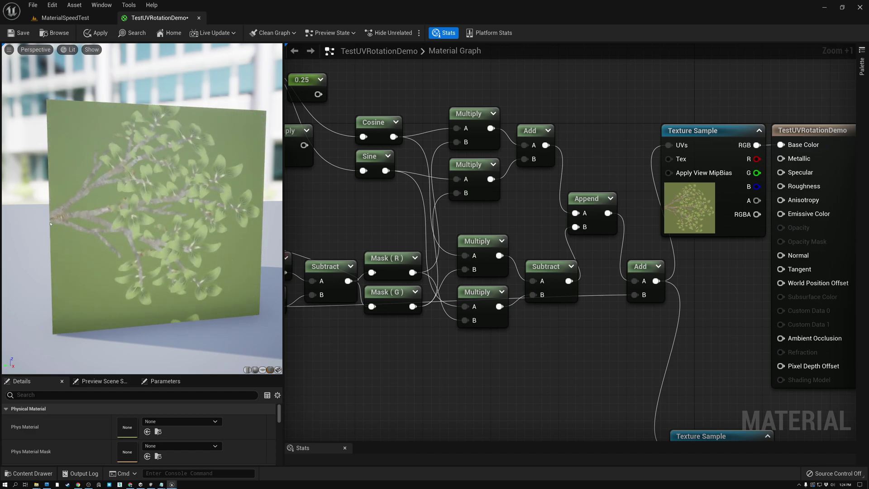
Delete the unused swirl nodes (periodic Time, VectorLength, 1-x and their Multiply) and the unconnected 0.25 constant
{"action": "right_click_drag", "start_coordinate": [328, 208], "coordinate": [528, 242]}
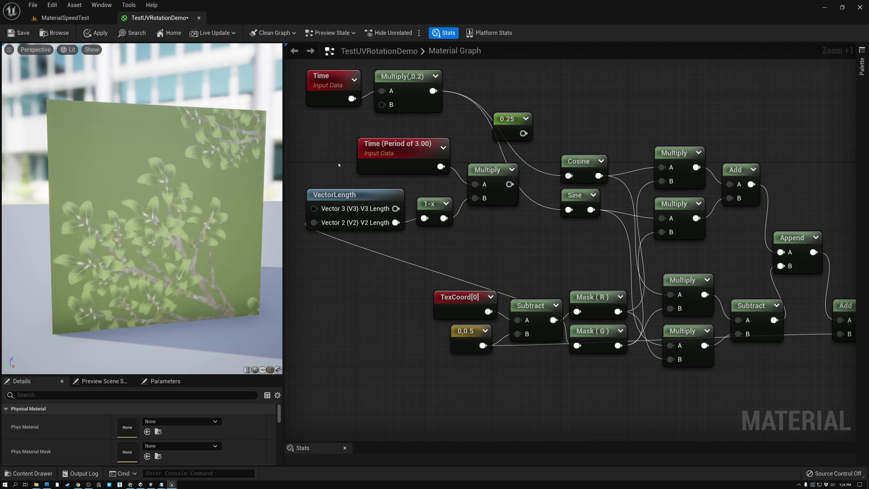
{"action": "left_click_drag", "start_coordinate": [339, 165], "coordinate": [476, 229]}
{"action": "key", "text": "Delete"}
{"action": "right_click_drag", "start_coordinate": [407, 157], "coordinate": [443, 254]}
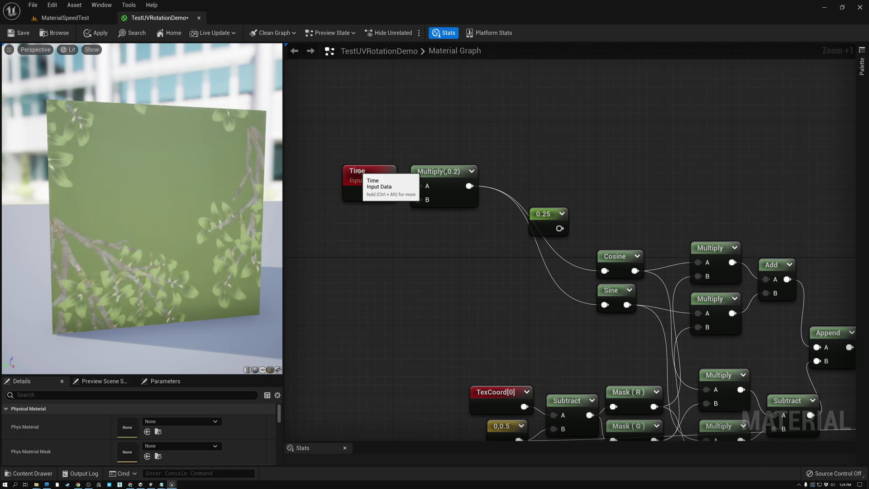
{"action": "left_click", "coordinate": [544, 218]}
{"action": "key", "text": "Delete"}
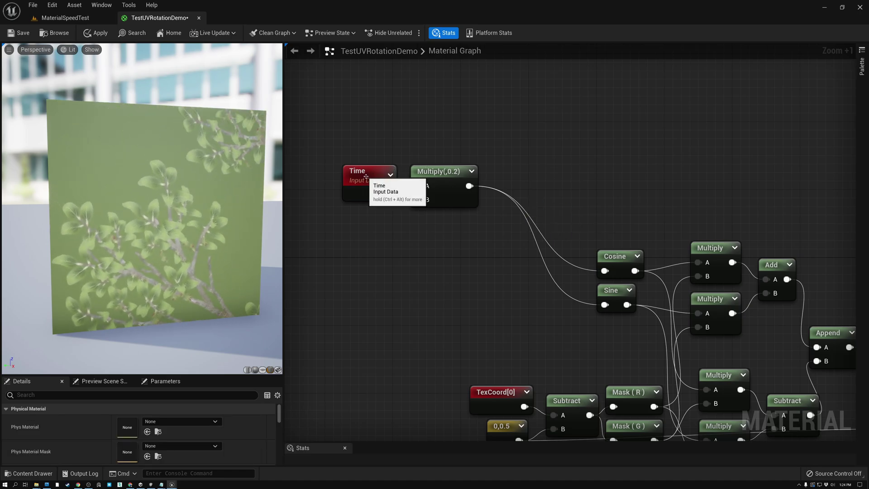
Spread the Time and Multiply(,0.2) nodes apart and add a Sine node fed by Time
{"action": "left_click_drag", "start_coordinate": [369, 179], "coordinate": [341, 171]}
{"action": "left_click_drag", "start_coordinate": [421, 170], "coordinate": [496, 170]}
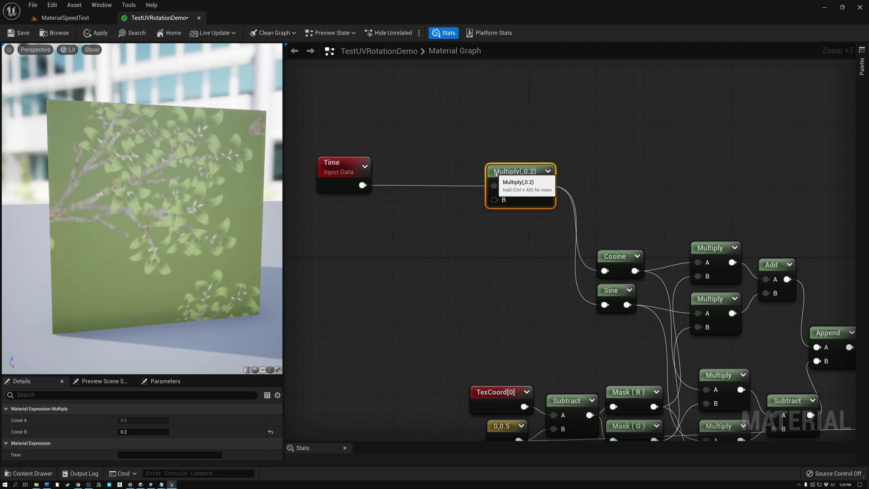
{"action": "left_click_drag", "start_coordinate": [361, 186], "coordinate": [409, 226]}
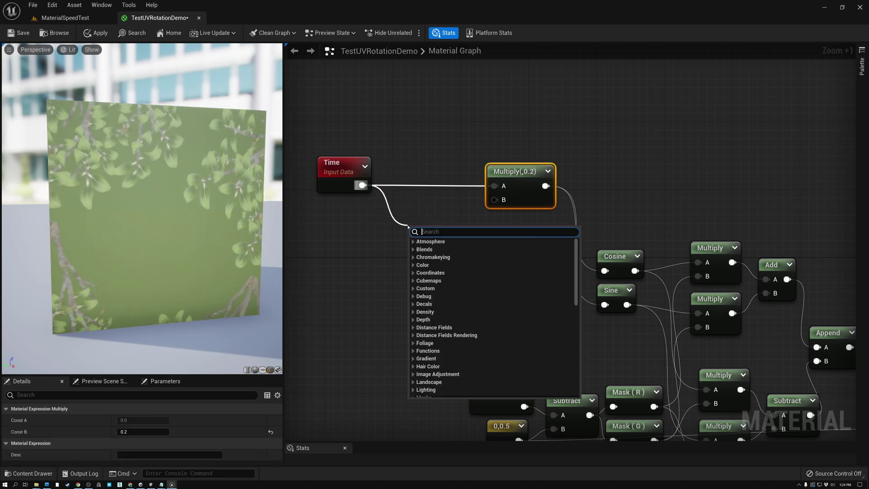
{"action": "type", "text": "sine"}
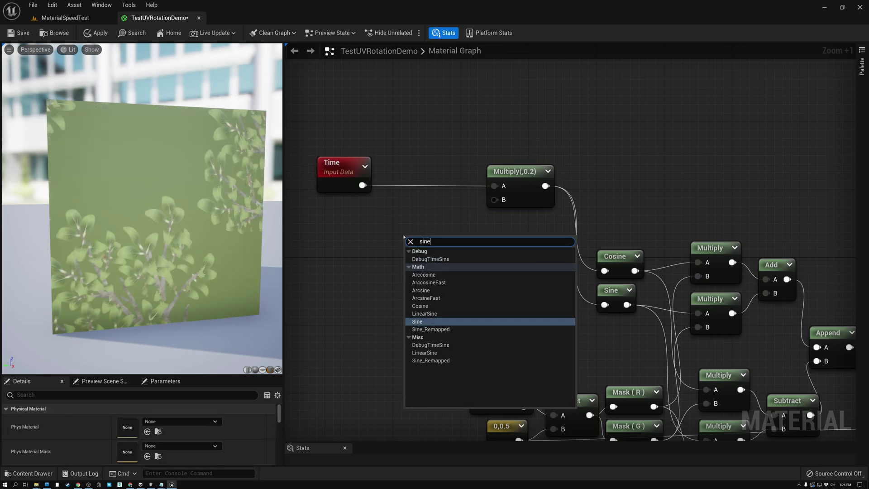
{"action": "left_click", "coordinate": [417, 322]}
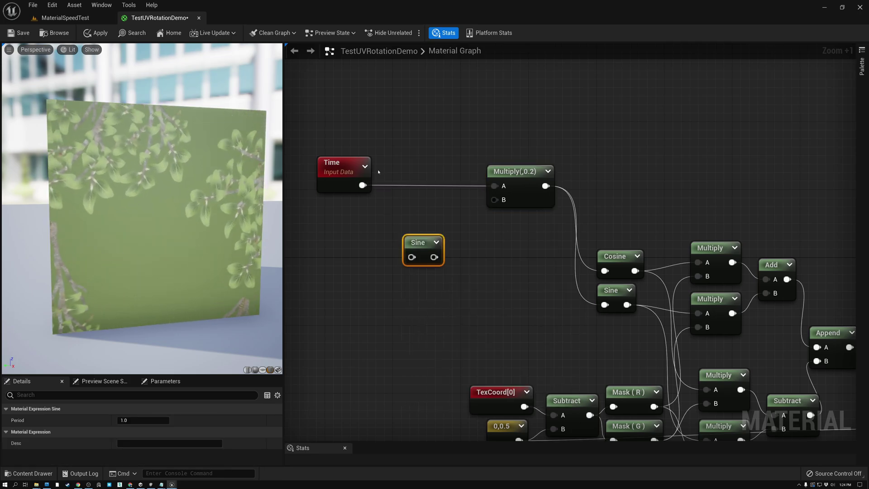
{"action": "left_click_drag", "start_coordinate": [361, 185], "coordinate": [398, 216]}
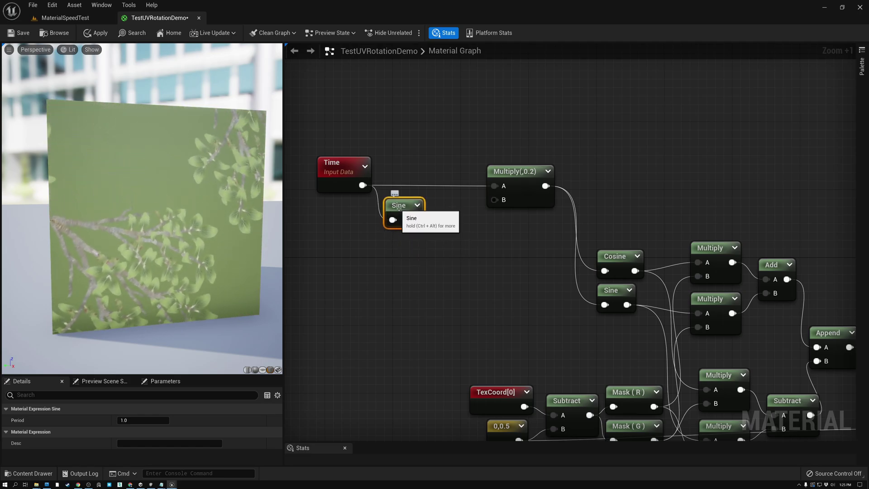
Connect the new Sine node's output to the rotation's Cosine and Sine inputs and move Multiply(,0.2) out of the way
{"action": "left_click_drag", "start_coordinate": [415, 220], "coordinate": [605, 271]}
{"action": "left_click_drag", "start_coordinate": [415, 220], "coordinate": [605, 305]}
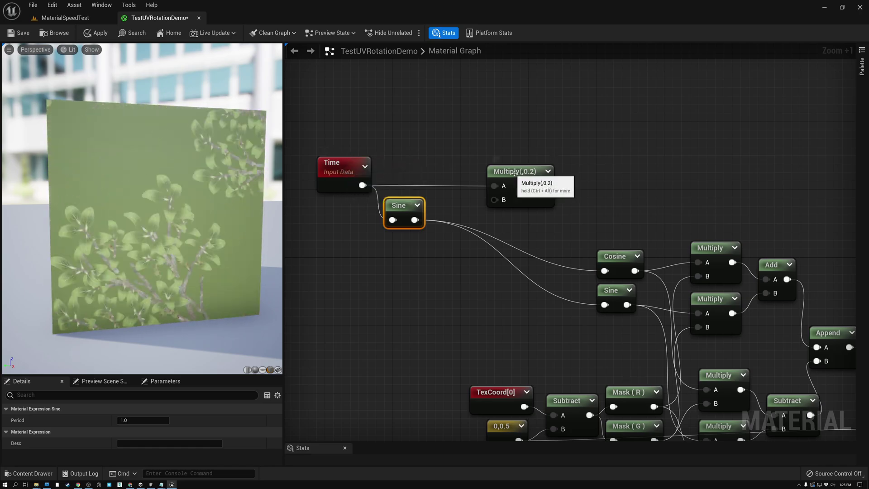
{"action": "left_click_drag", "start_coordinate": [514, 178], "coordinate": [523, 153]}
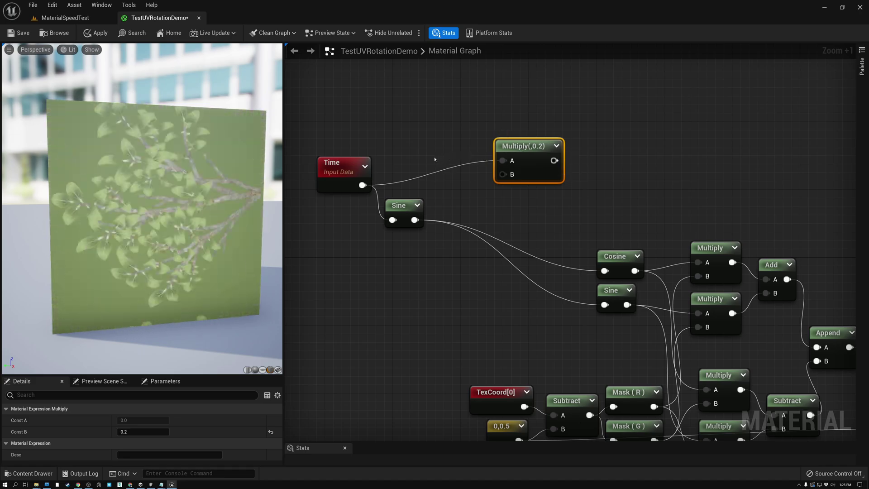
Set the Period of the Sine node fed by Time to 6.28
{"action": "left_click", "coordinate": [400, 205]}
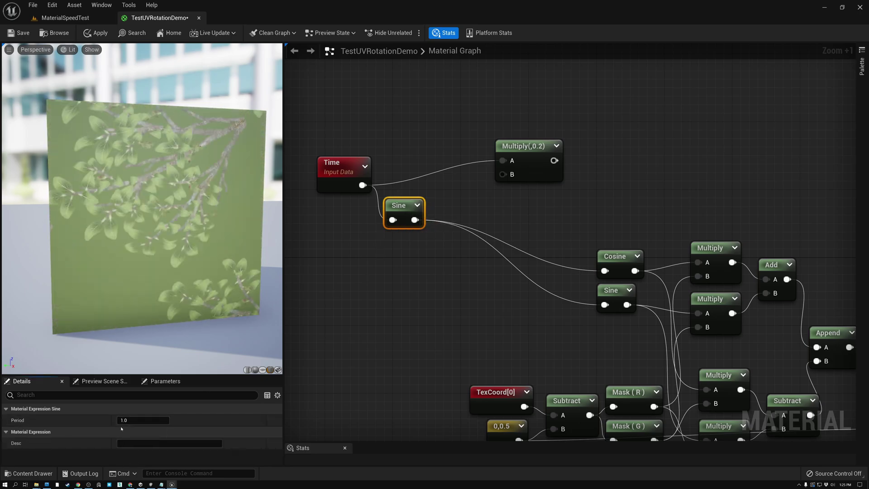
{"action": "left_click", "coordinate": [137, 420]}
{"action": "type", "text": "6.28"}
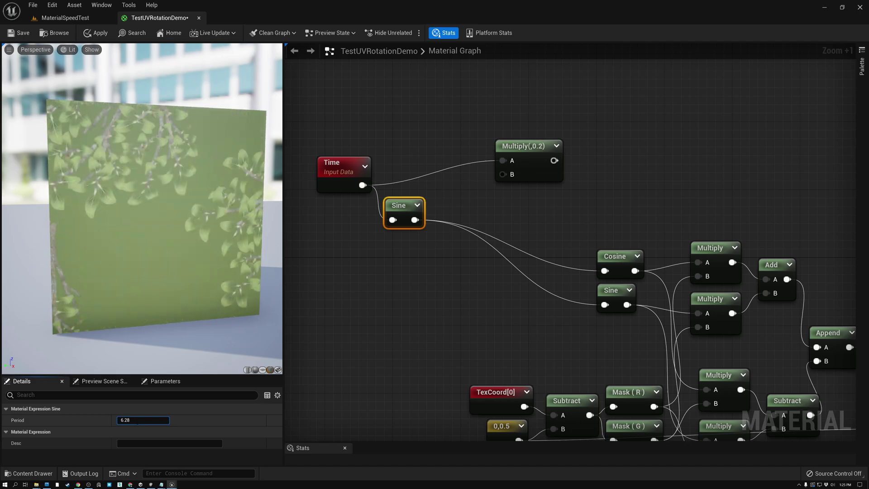
{"action": "key", "text": "Return"}
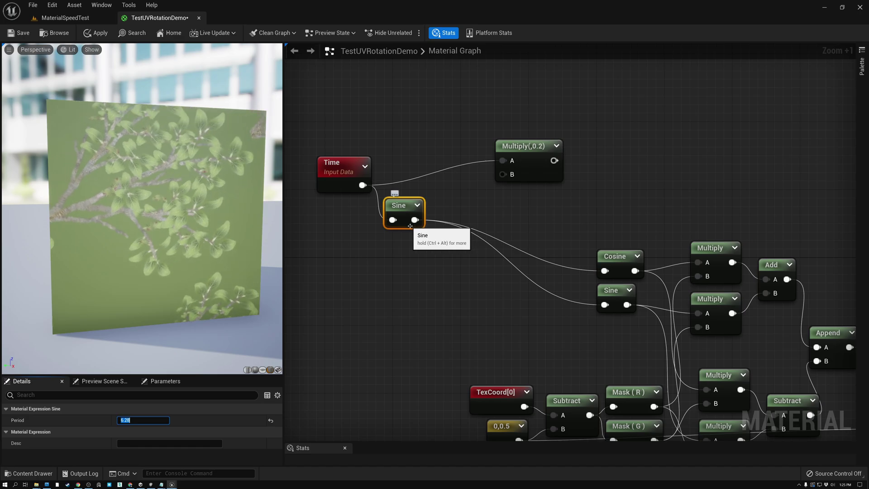
Connect the new Sine's output to input A of Multiply(,0.2), and line both nodes up beside Time
{"action": "left_click_drag", "start_coordinate": [415, 221], "coordinate": [503, 161]}
{"action": "left_click_drag", "start_coordinate": [397, 206], "coordinate": [398, 172]}
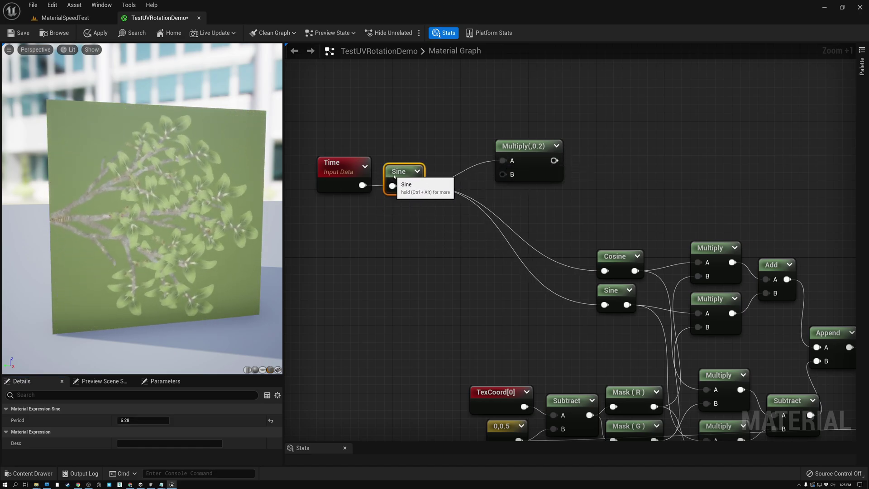
{"action": "left_click_drag", "start_coordinate": [524, 147], "coordinate": [516, 155]}
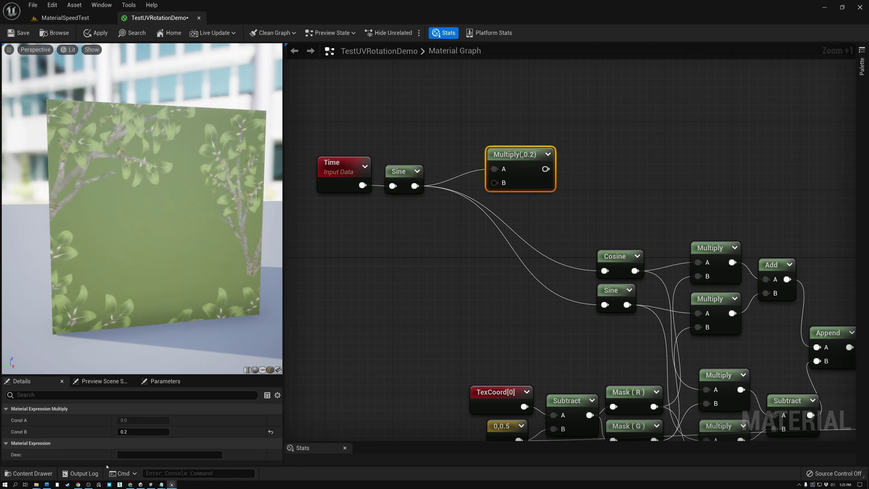
Set Const B of the Multiply node fed by the new Sine to 0.005
{"action": "left_click", "coordinate": [136, 431]}
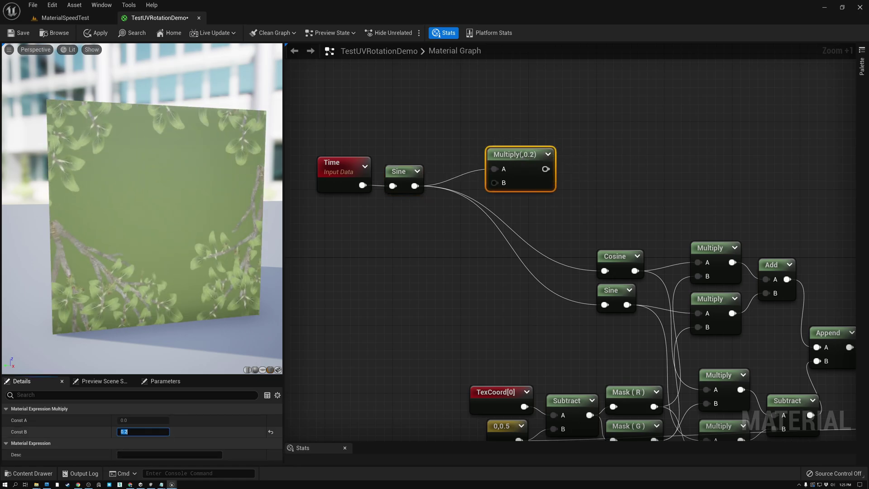
{"action": "type", "text": "0.0"}
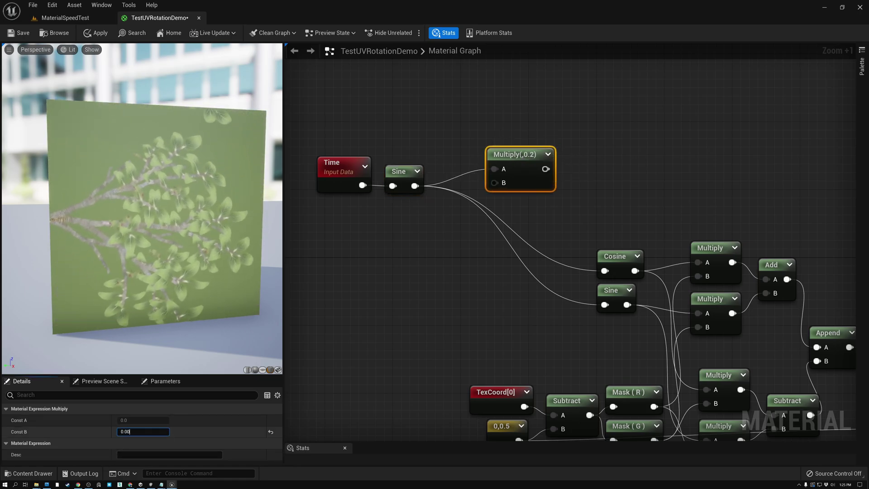
{"action": "type", "text": "05"}
{"action": "key", "text": "Return"}
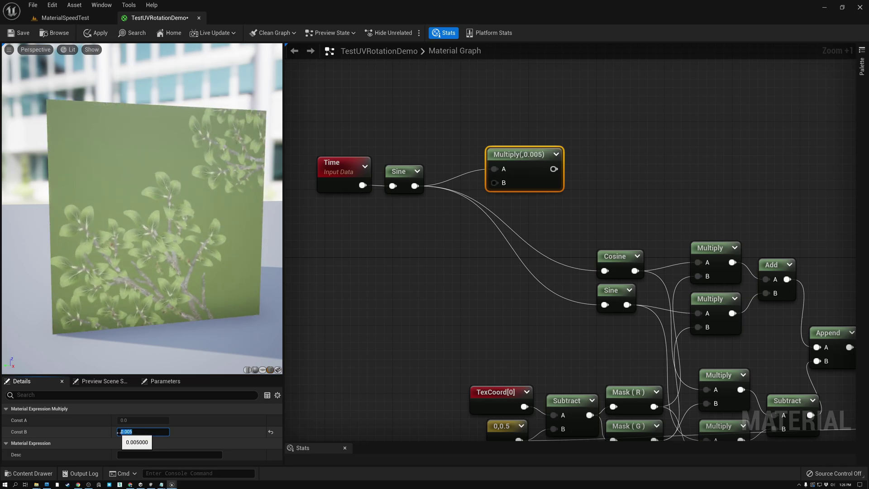
Connect Multiply(,0.005) to the rotation's Cosine and Sine inputs, and line up Time, Sine and Multiply just before them
{"action": "left_click_drag", "start_coordinate": [498, 154], "coordinate": [447, 171]}
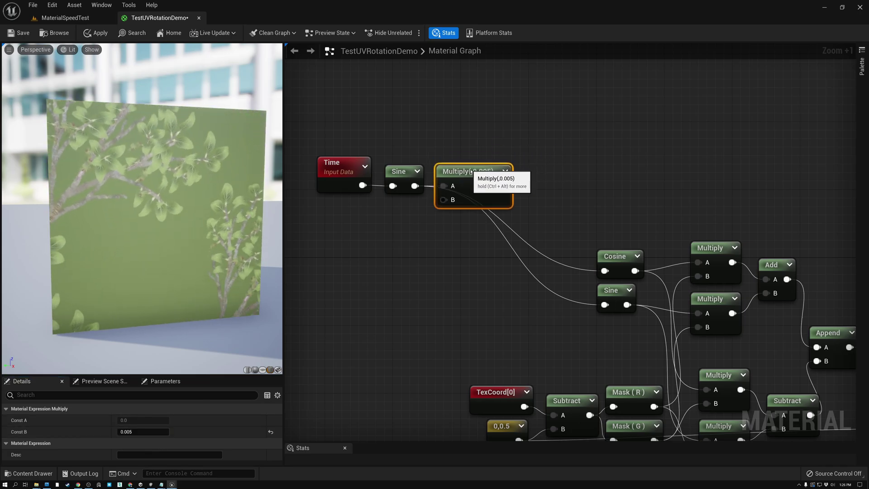
{"action": "left_click_drag", "start_coordinate": [503, 186], "coordinate": [604, 308]}
{"action": "left_click_drag", "start_coordinate": [407, 144], "coordinate": [312, 199]}
{"action": "left_click", "coordinate": [470, 172], "text": "shift"}
{"action": "left_click_drag", "start_coordinate": [464, 171], "coordinate": [524, 273]}
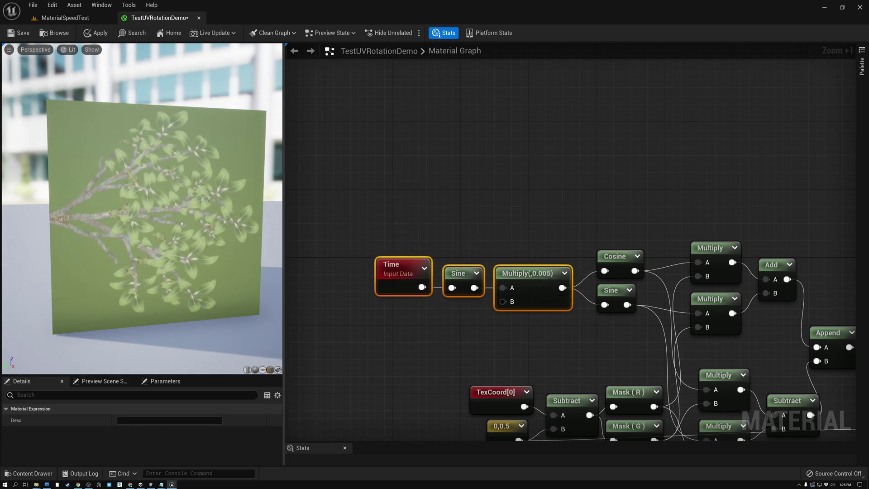
Try a Period of 5 on the Sine node fed by Time, and settle on 2
{"action": "scroll", "coordinate": [169, 225], "scroll_direction": "up", "scroll_amount": 6}
{"action": "scroll", "coordinate": [170, 225], "scroll_direction": "down", "scroll_amount": 5}
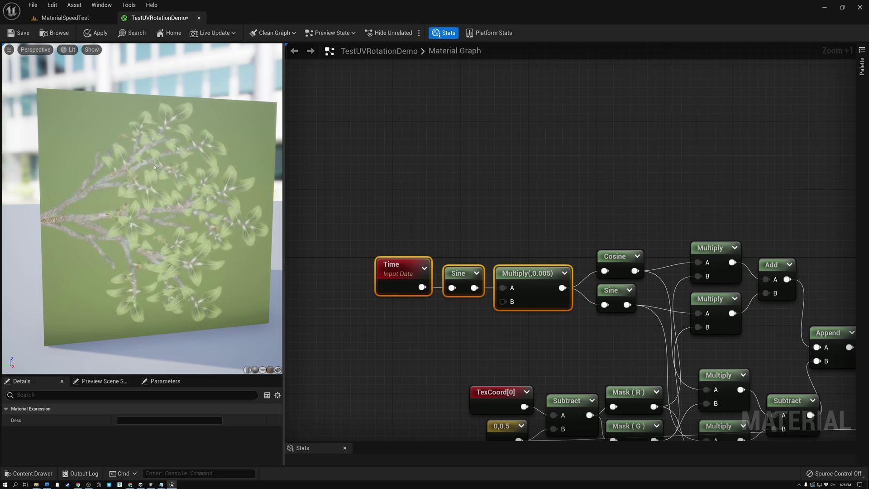
{"action": "mouse_move", "coordinate": [184, 207]}
{"action": "left_mouse_down"}
{"action": "mouse_move", "coordinate": [172, 207]}
{"action": "mouse_move", "coordinate": [199, 208]}
{"action": "mouse_move", "coordinate": [179, 208]}
{"action": "left_mouse_up"}
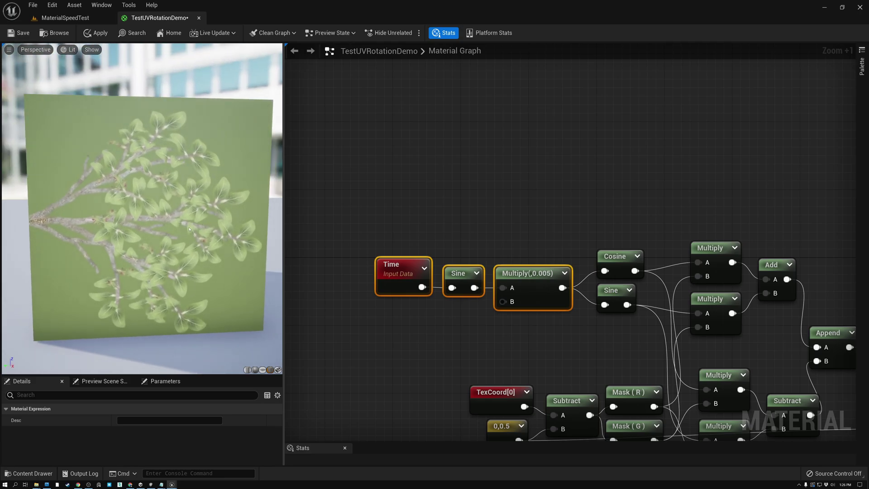
{"action": "left_click", "coordinate": [454, 274]}
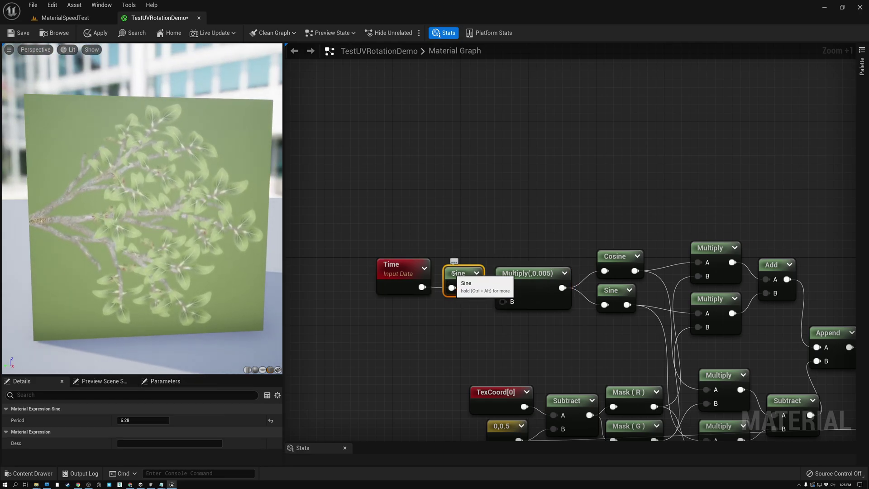
{"action": "left_click", "coordinate": [138, 420]}
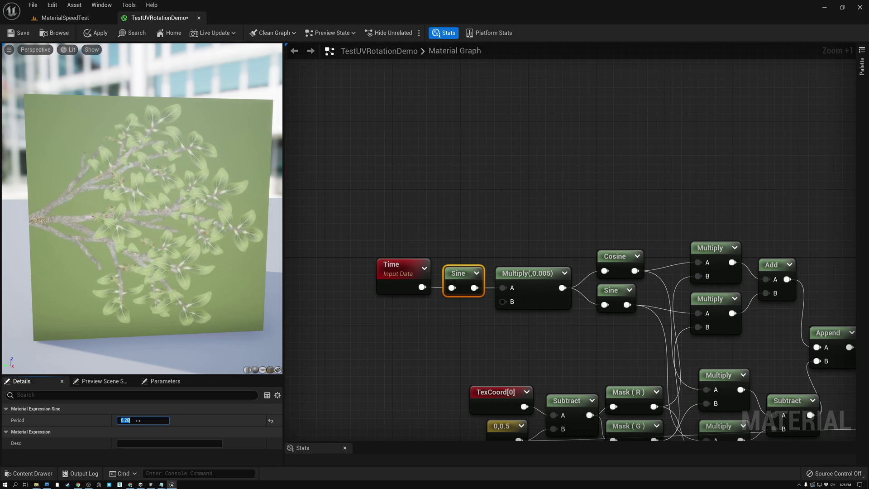
{"action": "type", "text": "5"}
{"action": "key", "text": "Return"}
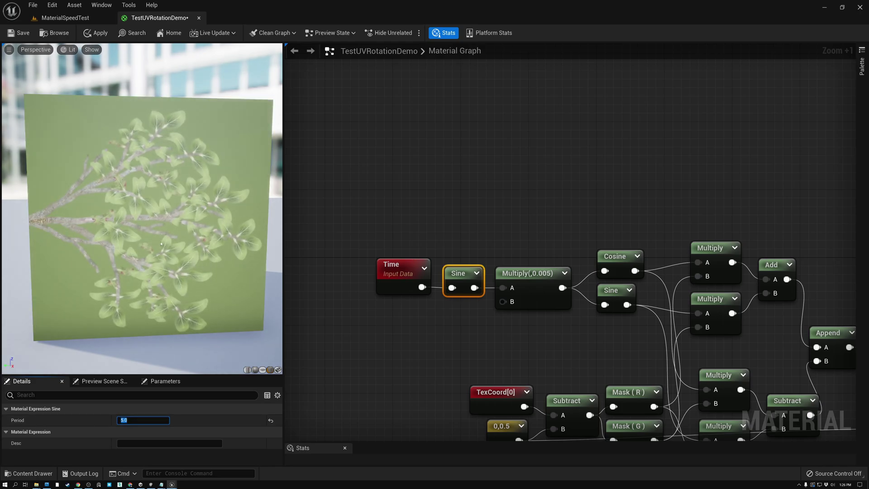
{"action": "type", "text": "2"}
{"action": "key", "text": "Return"}
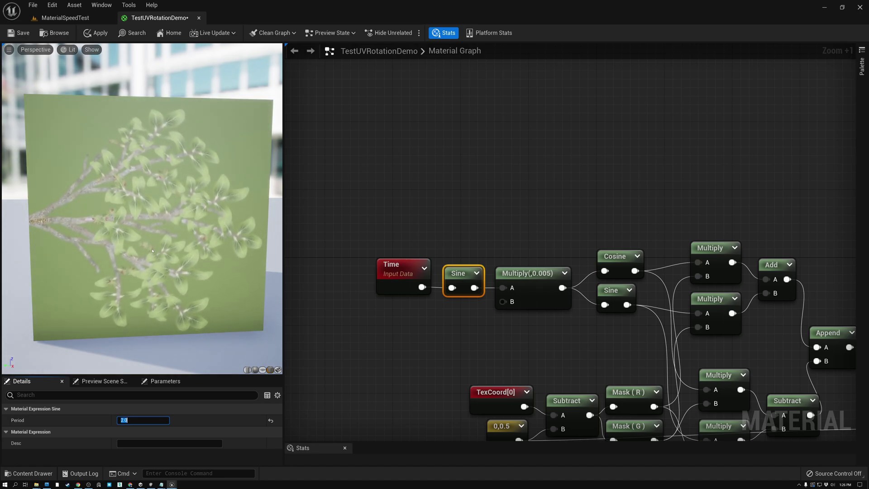
Widen the preview viewport and reframe the plane to view the branch's sway up close
{"action": "left_click_drag", "start_coordinate": [284, 249], "coordinate": [343, 248]}
{"action": "left_click_drag", "start_coordinate": [187, 262], "coordinate": [252, 234]}
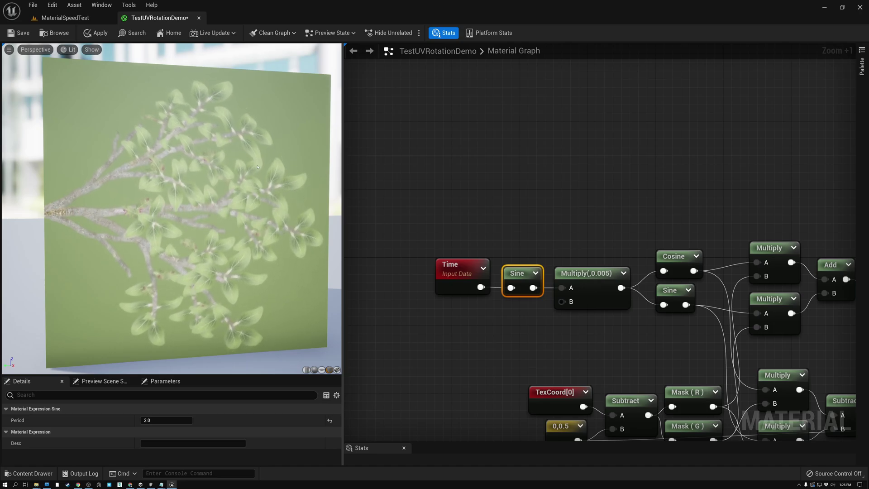
{"action": "left_click_drag", "start_coordinate": [235, 216], "coordinate": [209, 218]}
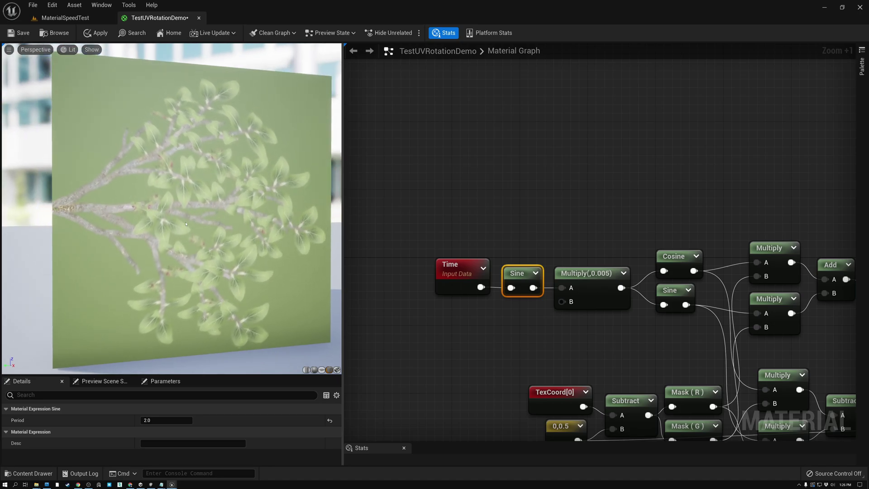
{"action": "right_click_drag", "start_coordinate": [554, 224], "coordinate": [482, 167]}
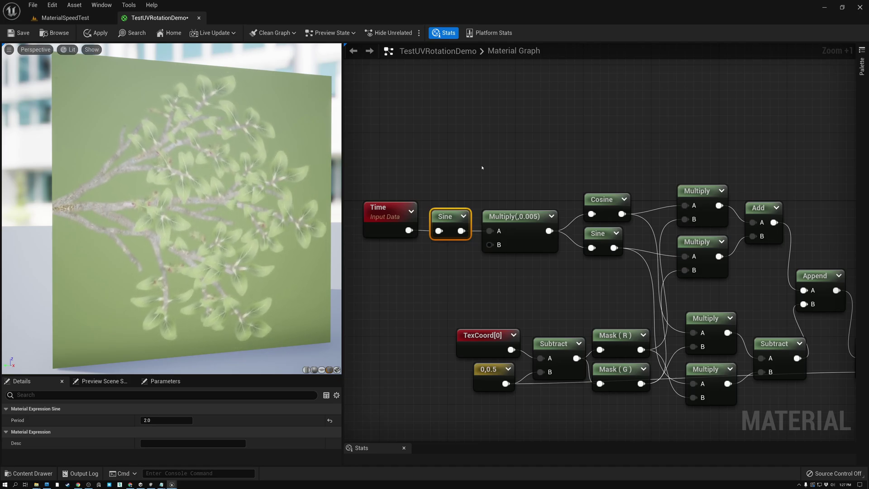
{"action": "left_click_drag", "start_coordinate": [396, 120], "coordinate": [828, 385]}
{"action": "left_click", "coordinate": [558, 128]}
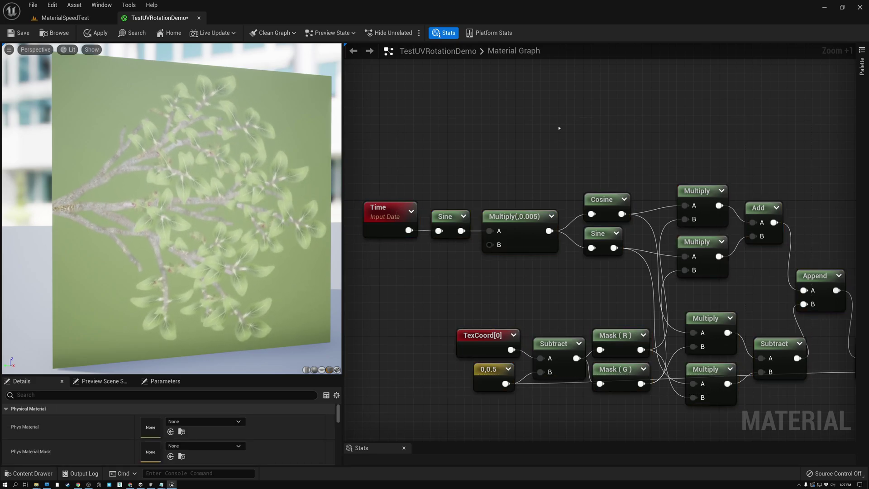